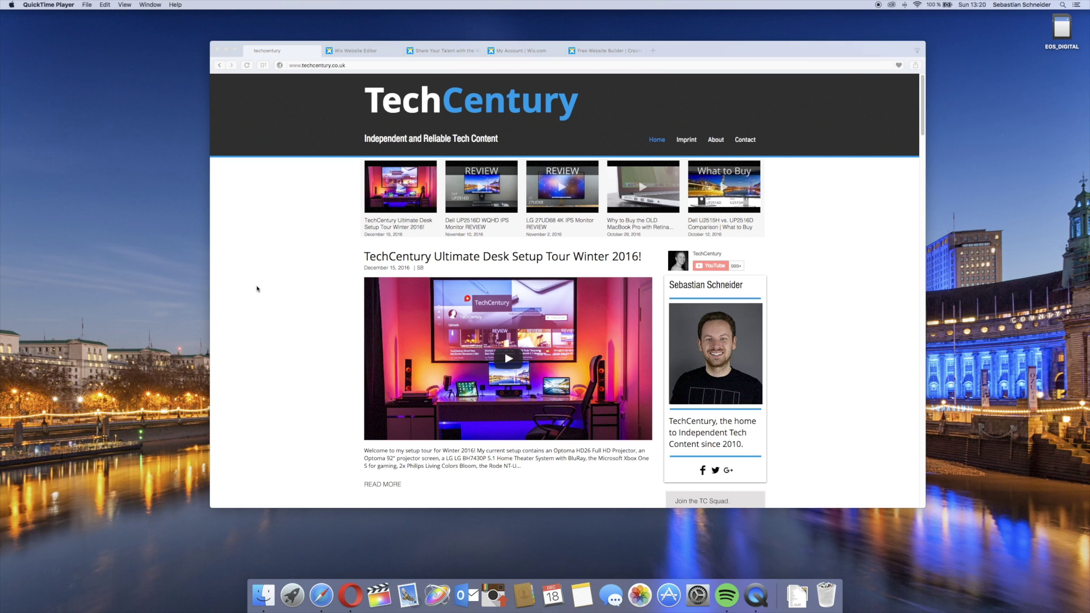
Look over the home page of the live TechCentury site
click(322, 66)
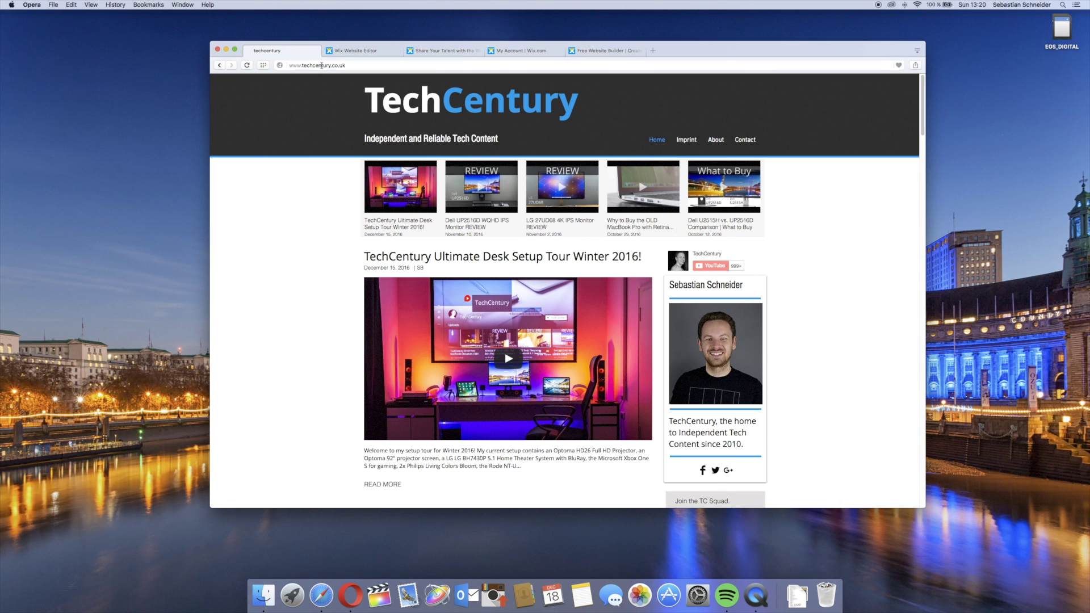
click(321, 66)
click(295, 243)
scroll(297, 241, down, 1)
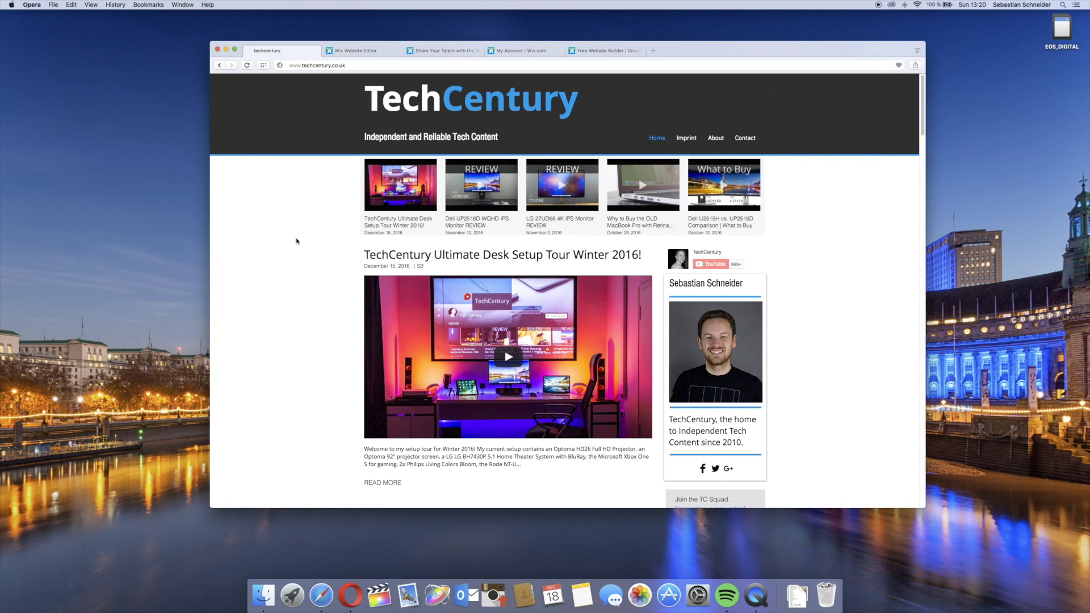
scroll(297, 242, up, 1)
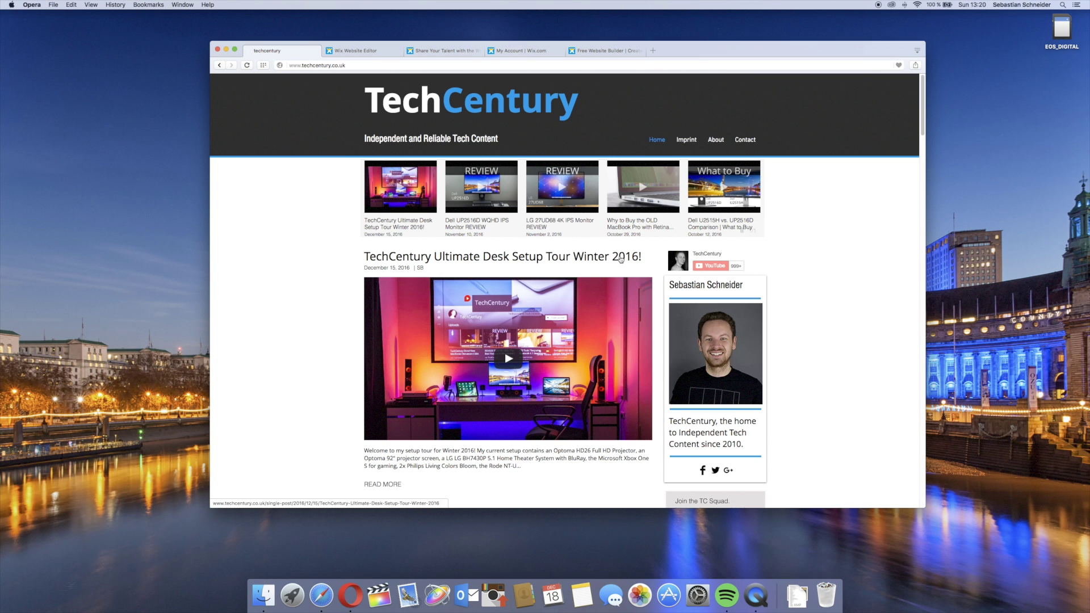
scroll(670, 279, down, 3)
scroll(671, 279, down, 6)
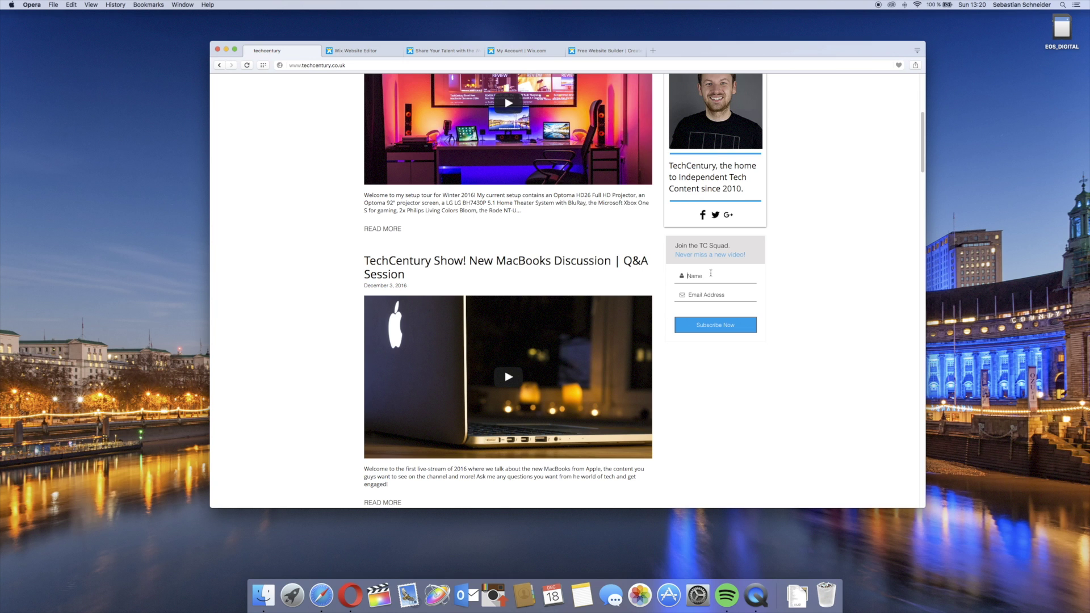
Review the rest of the home page, including the subscribe form, then view the About and Contact pages
click(710, 291)
scroll(710, 291, up, 10)
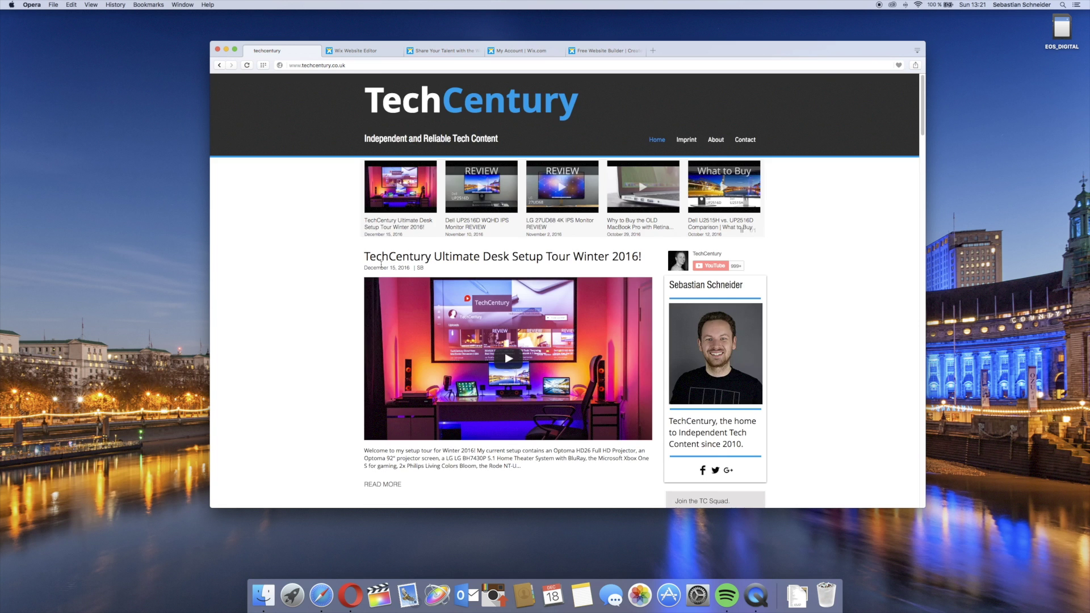
scroll(342, 284, down, 15)
scroll(342, 284, down, 8)
scroll(342, 284, down, 8)
scroll(354, 287, down, 5)
scroll(354, 287, up, 20)
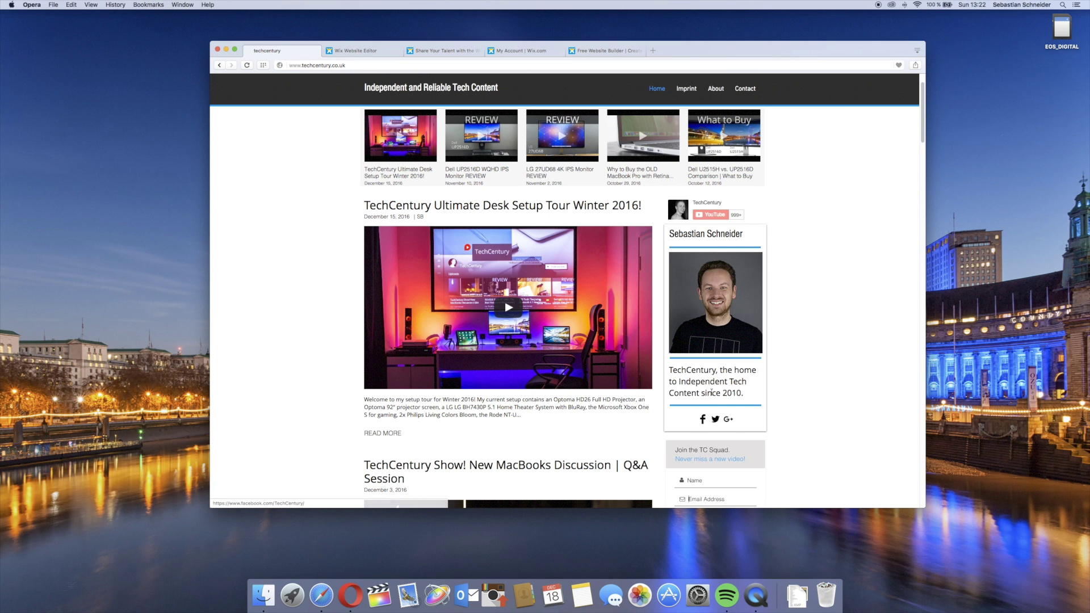
scroll(712, 398, up, 2)
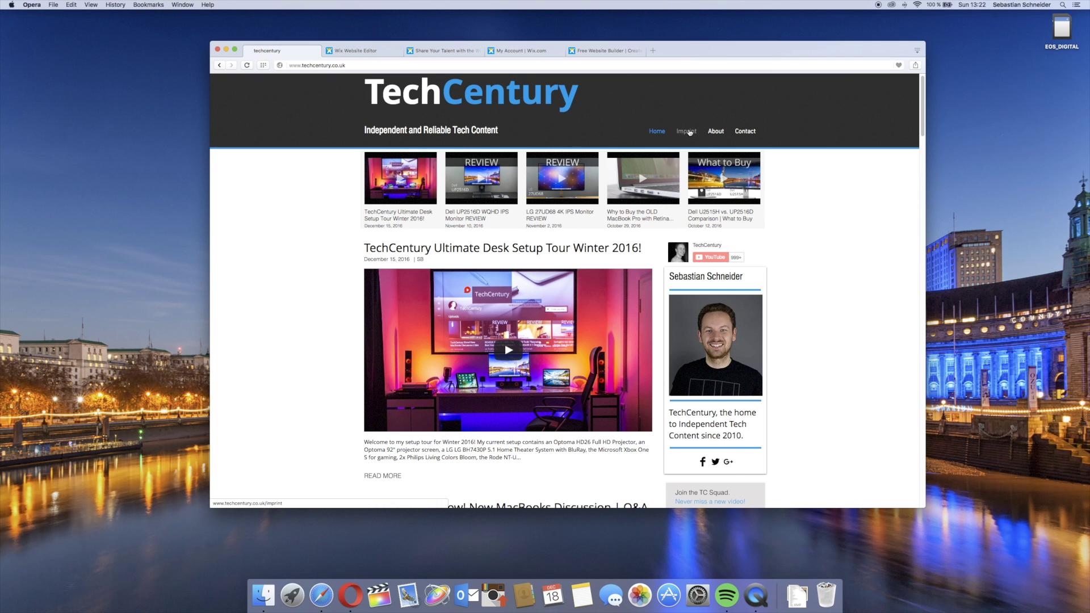
click(715, 132)
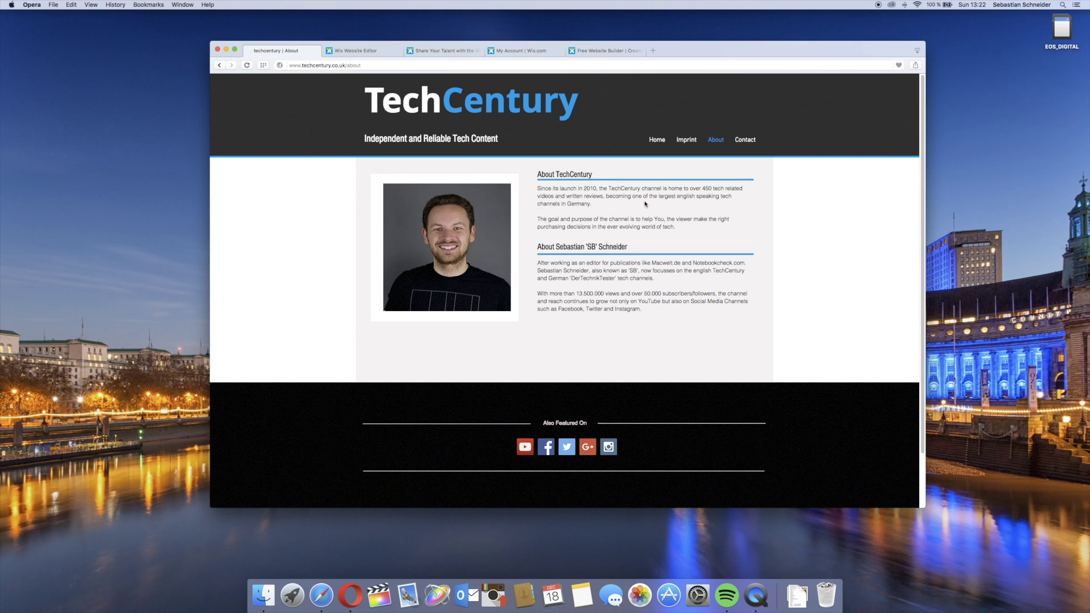
click(749, 142)
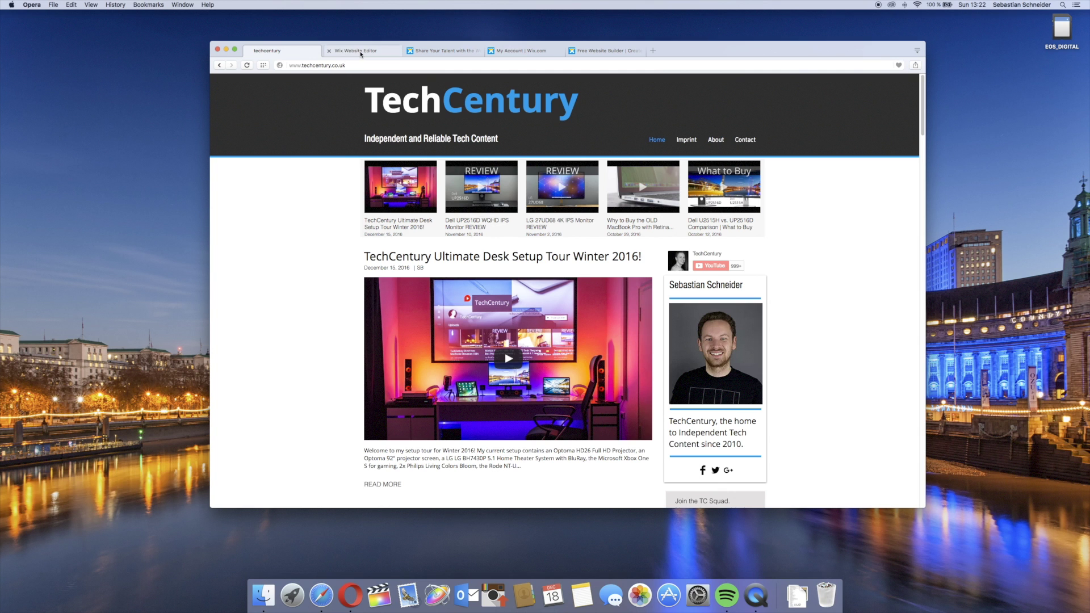
In the Wix builder, choose Other as the site type and start with the Wix Editor
click(605, 50)
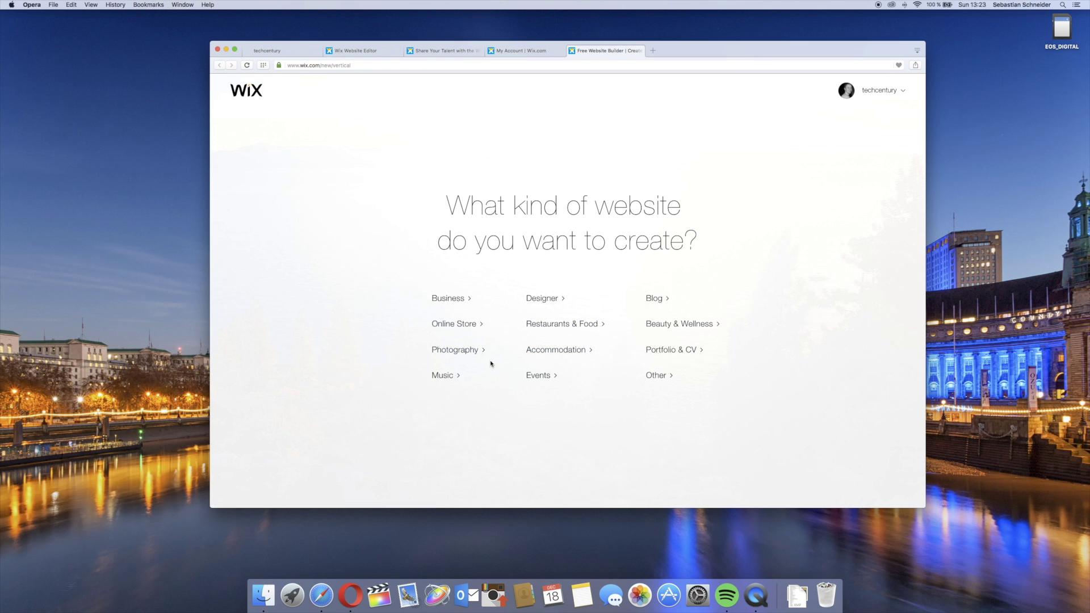
click(656, 375)
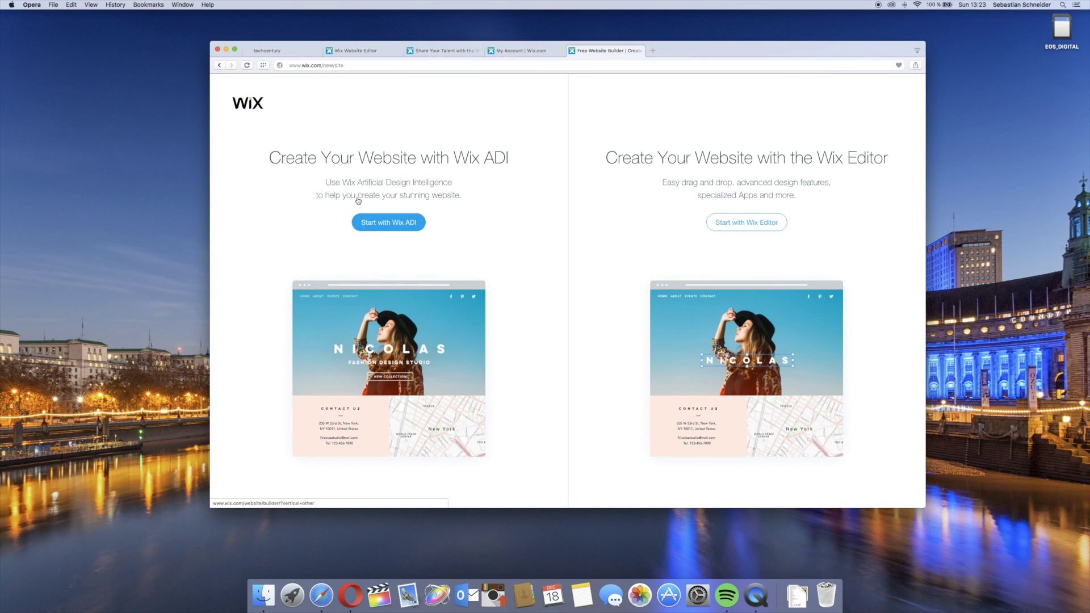
click(747, 222)
scroll(516, 242, down, 5)
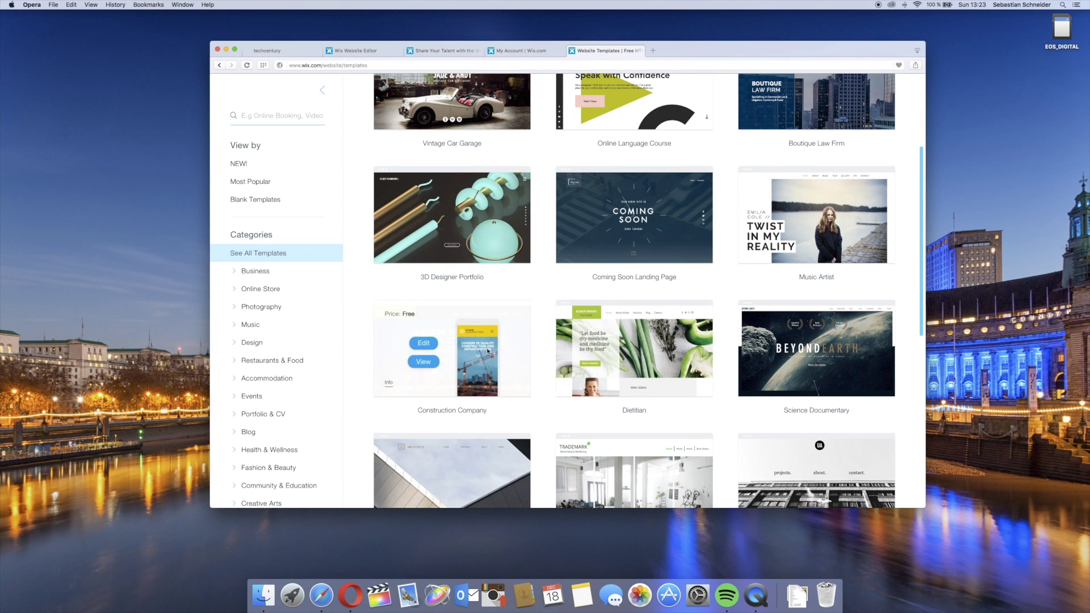
scroll(492, 350, down, 3)
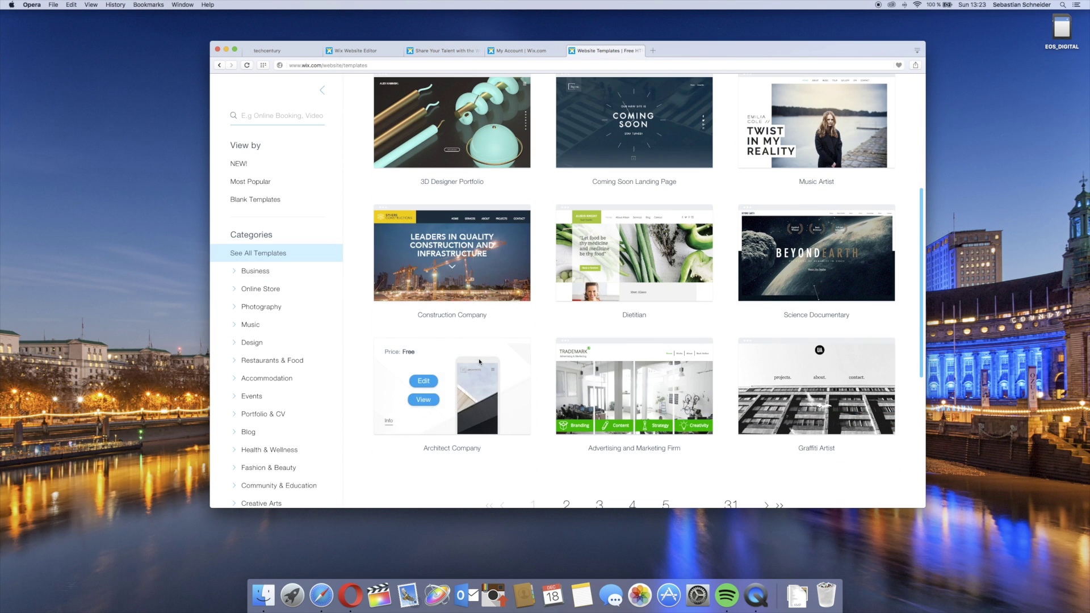
scroll(820, 273, up, 8)
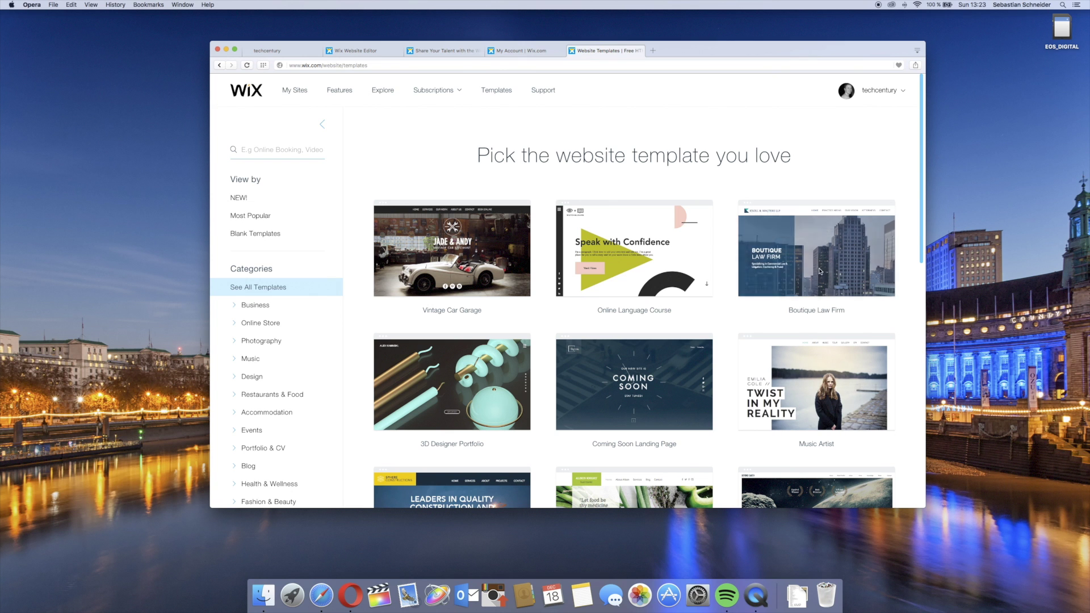
mouse_move(455, 264)
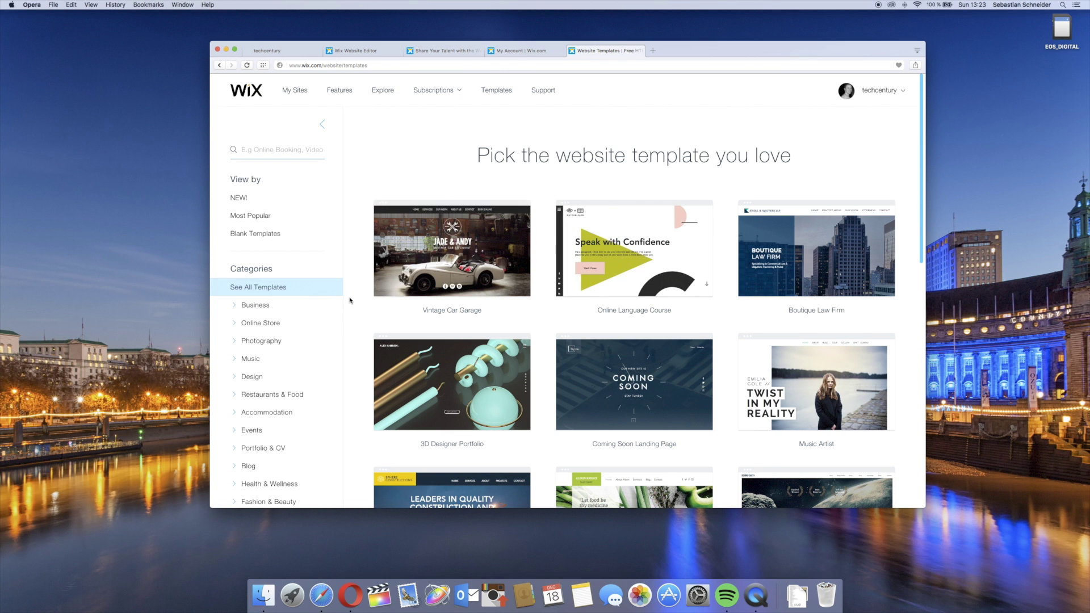
scroll(323, 327, down, 3)
click(249, 379)
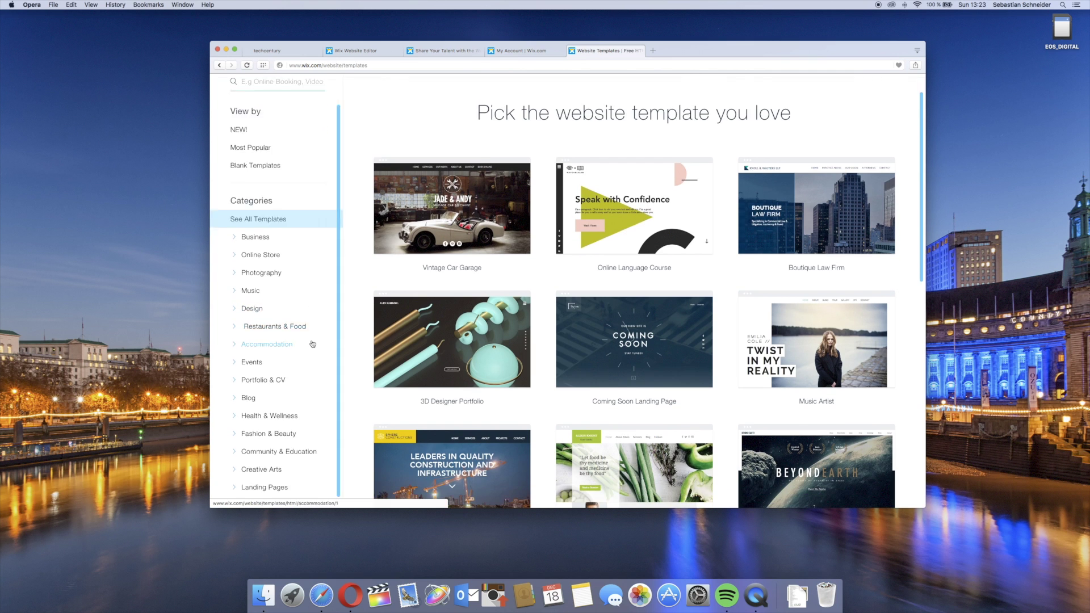
Search templates for 'news', preview News and Current Affair Blog, and start editing it
click(290, 154)
text(news)
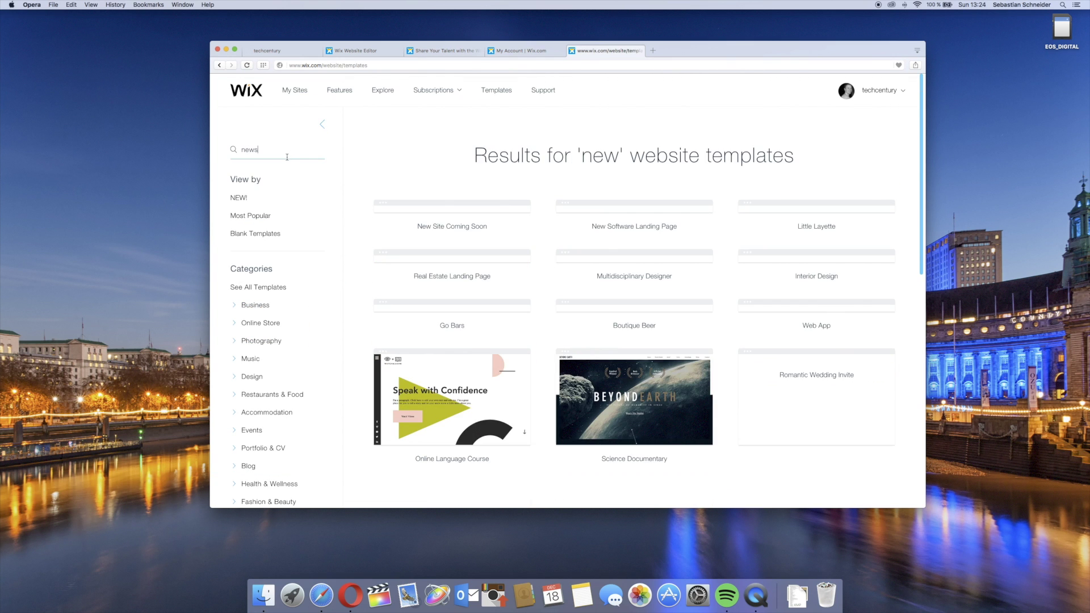
mouse_move(469, 282)
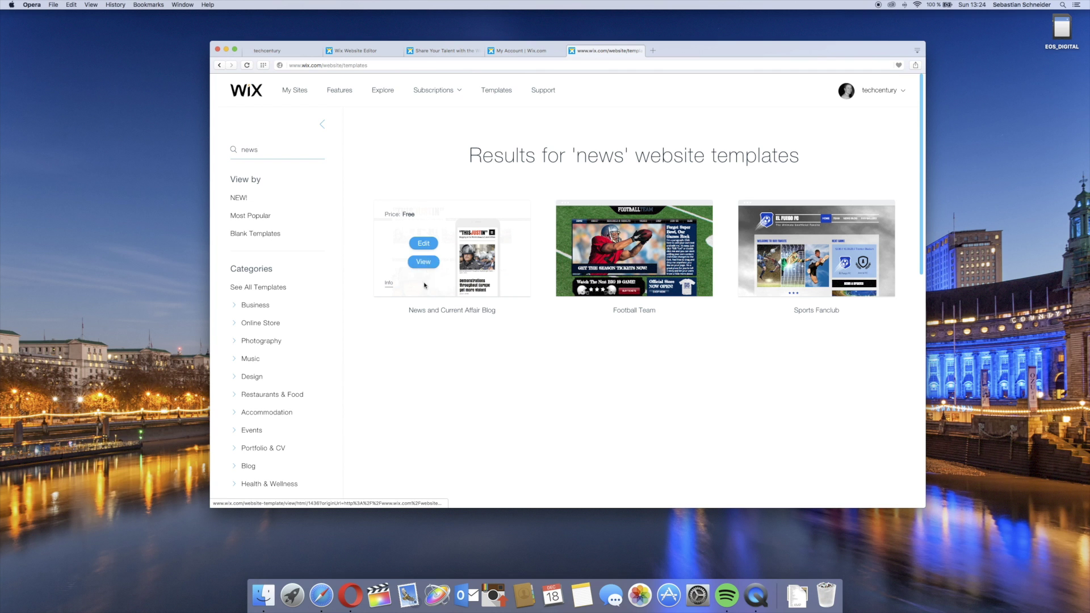
mouse_move(425, 291)
click(416, 265)
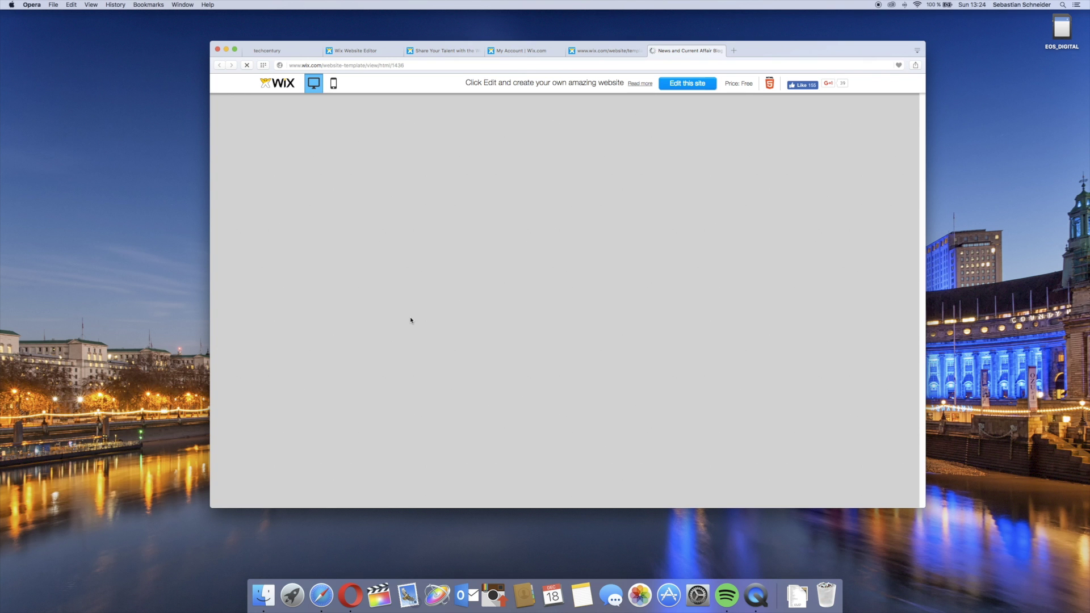
scroll(340, 290, down, 10)
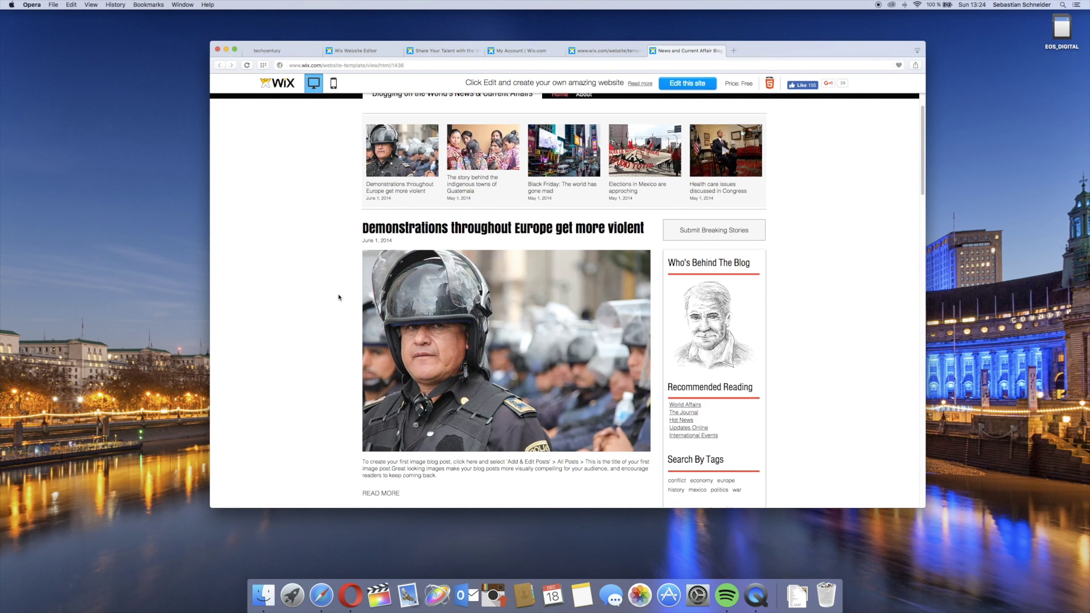
scroll(341, 294, down, 10)
scroll(341, 298, up, 20)
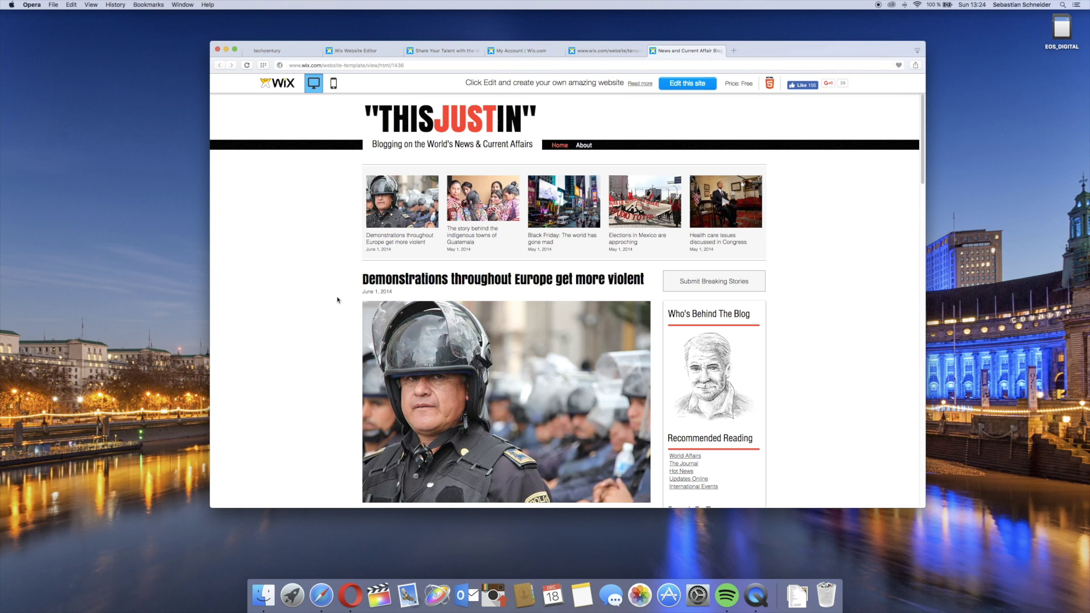
click(688, 83)
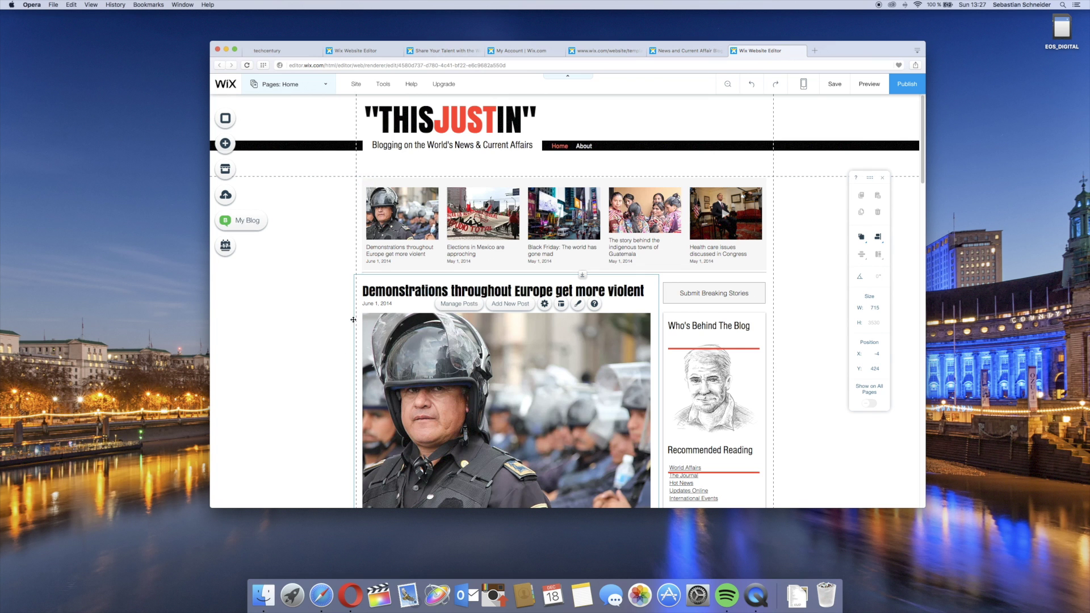
Change the template's site title from THISJUSTIN to 'TechCentury'
click(266, 50)
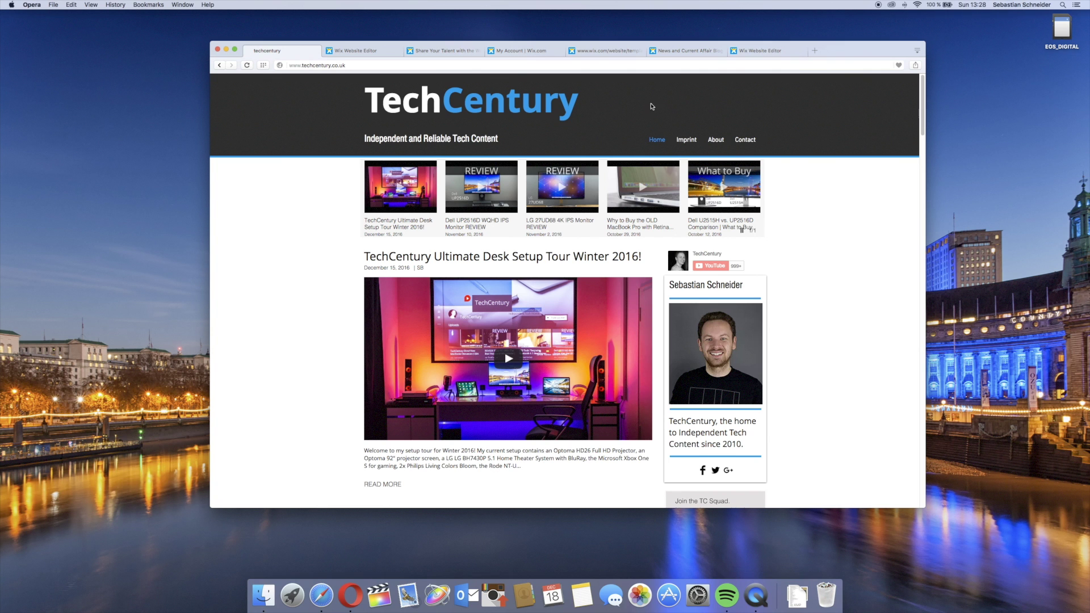
click(770, 50)
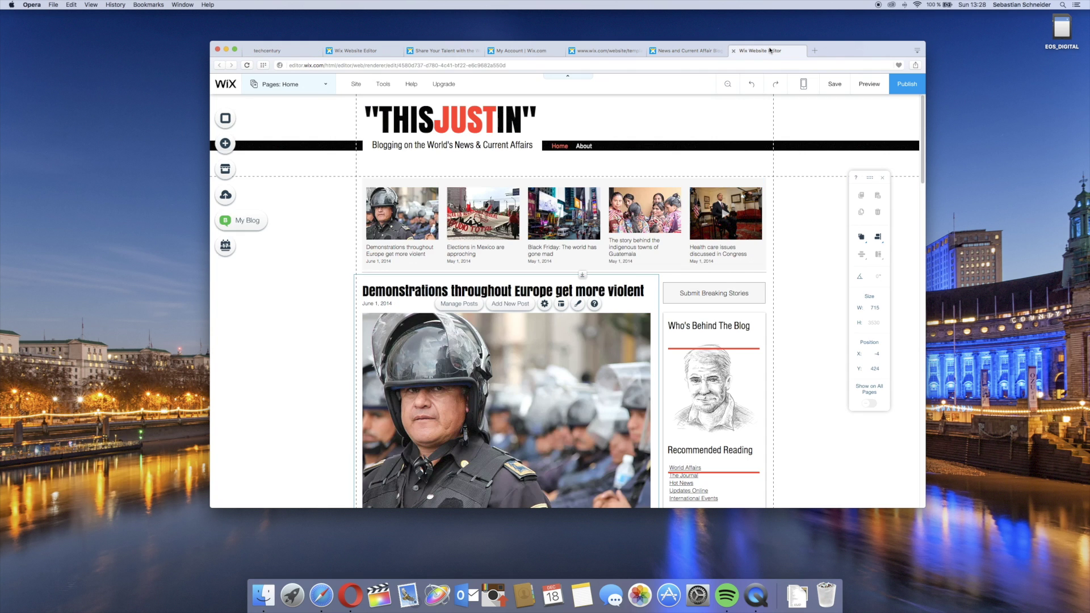
click(454, 118)
double_click(454, 118)
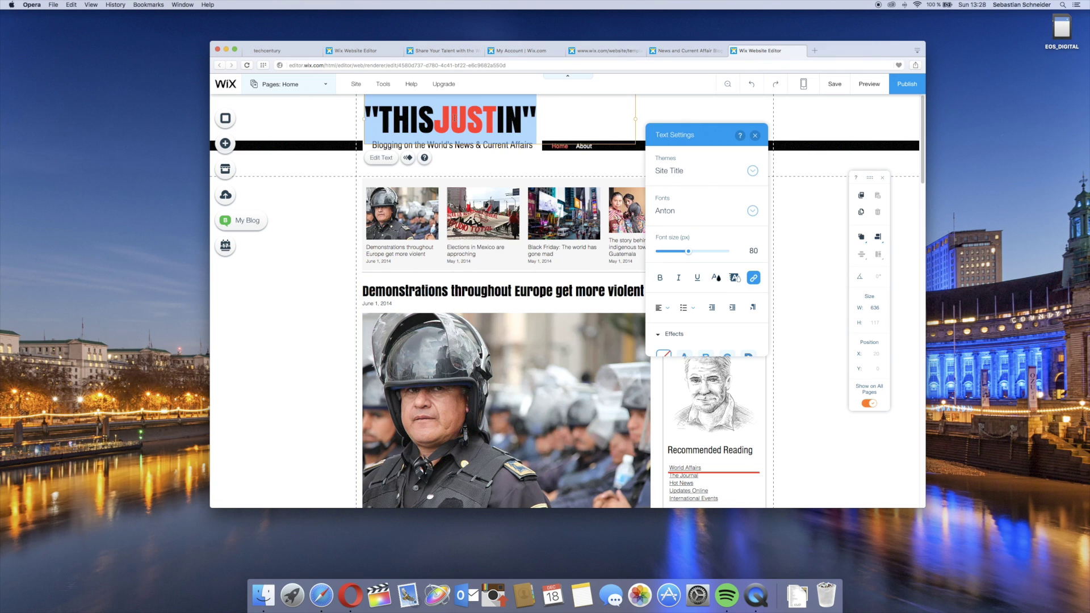
text(Tech)
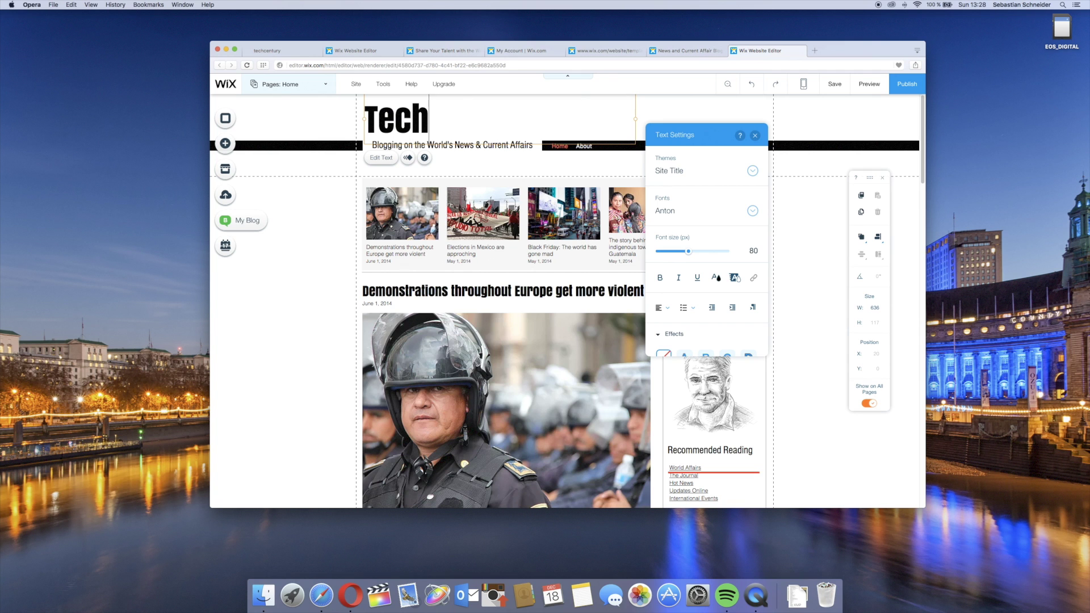
text(Century)
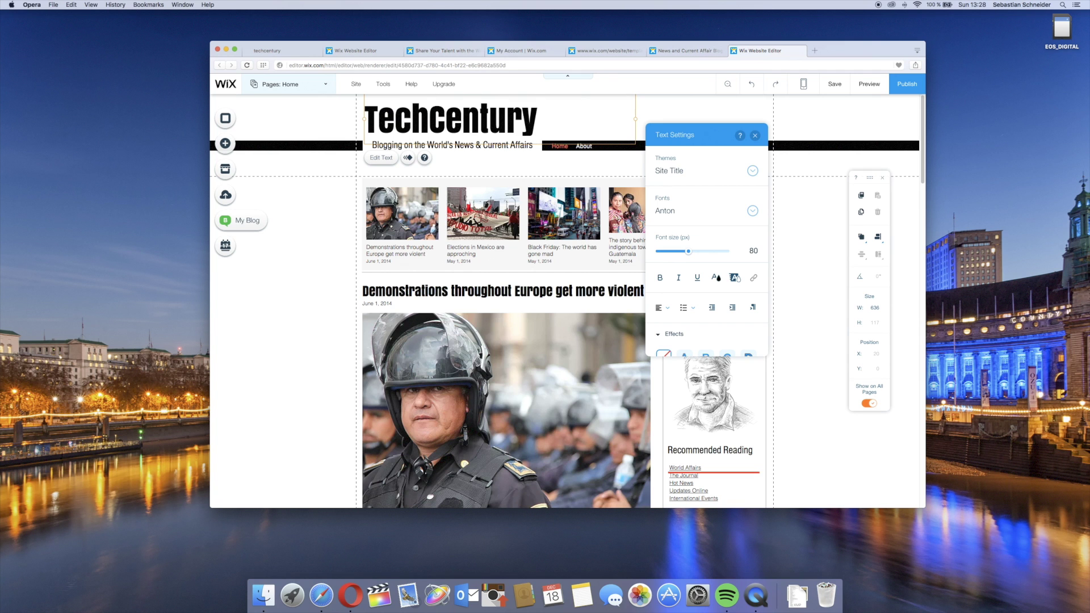
click(277, 166)
click(281, 149)
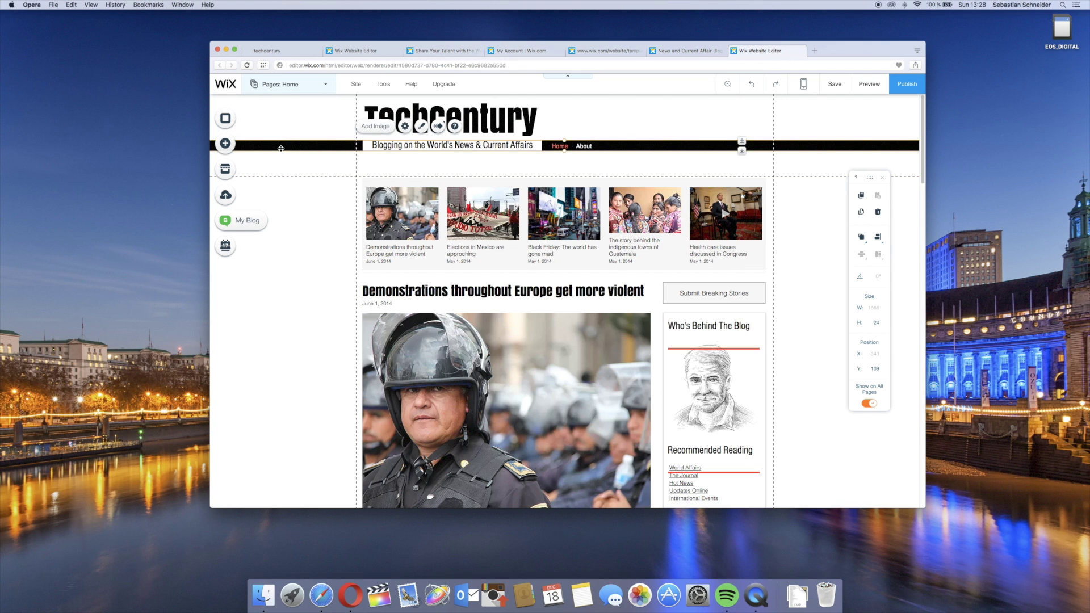
Delete the black strip with the About link and give the header a black background design
right_click(280, 149)
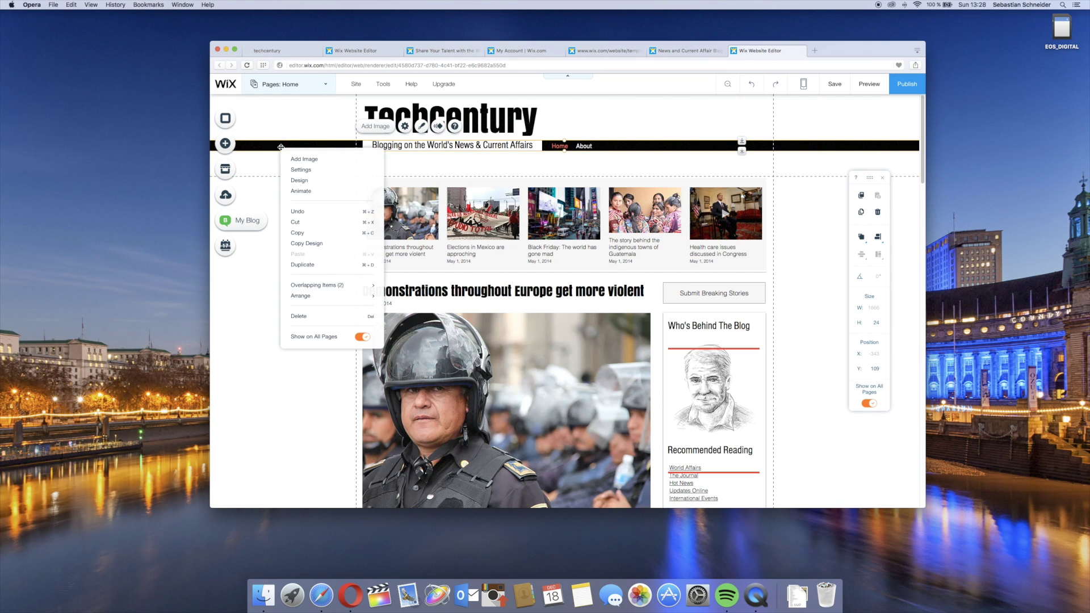
click(313, 321)
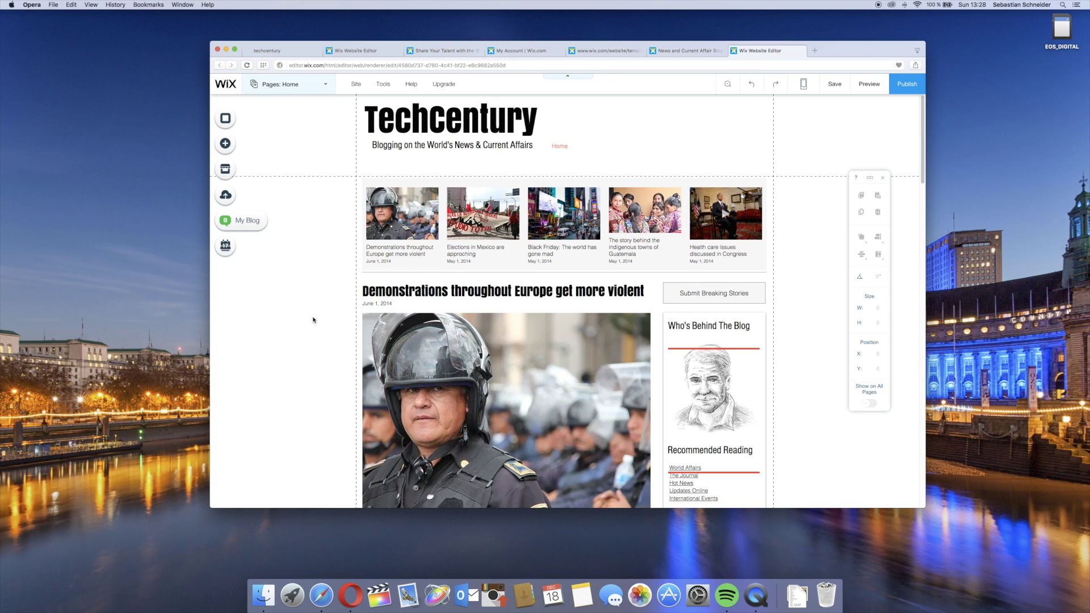
right_click(321, 154)
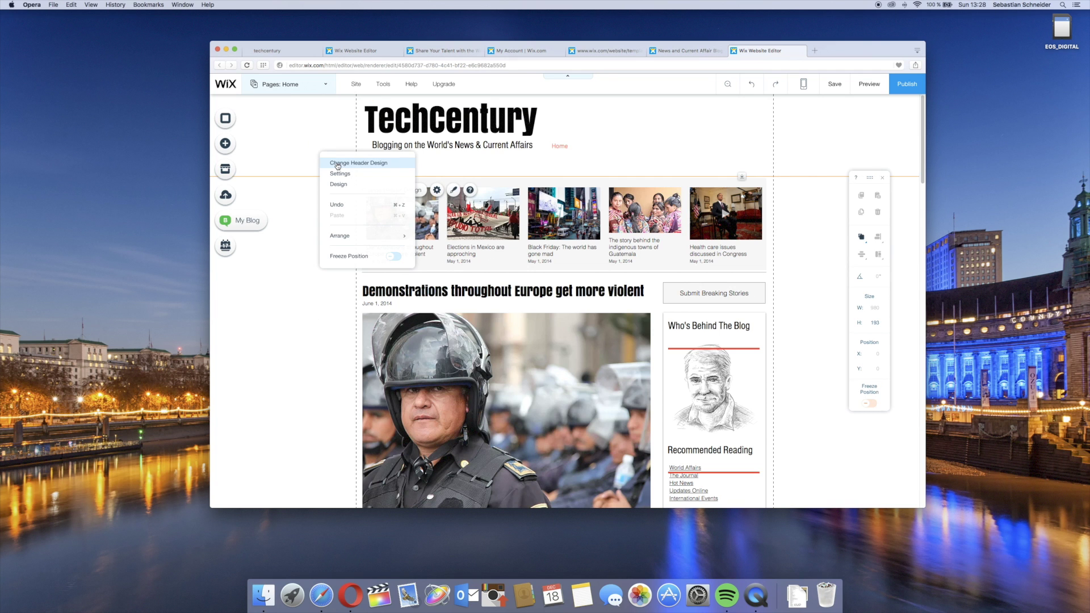
click(338, 164)
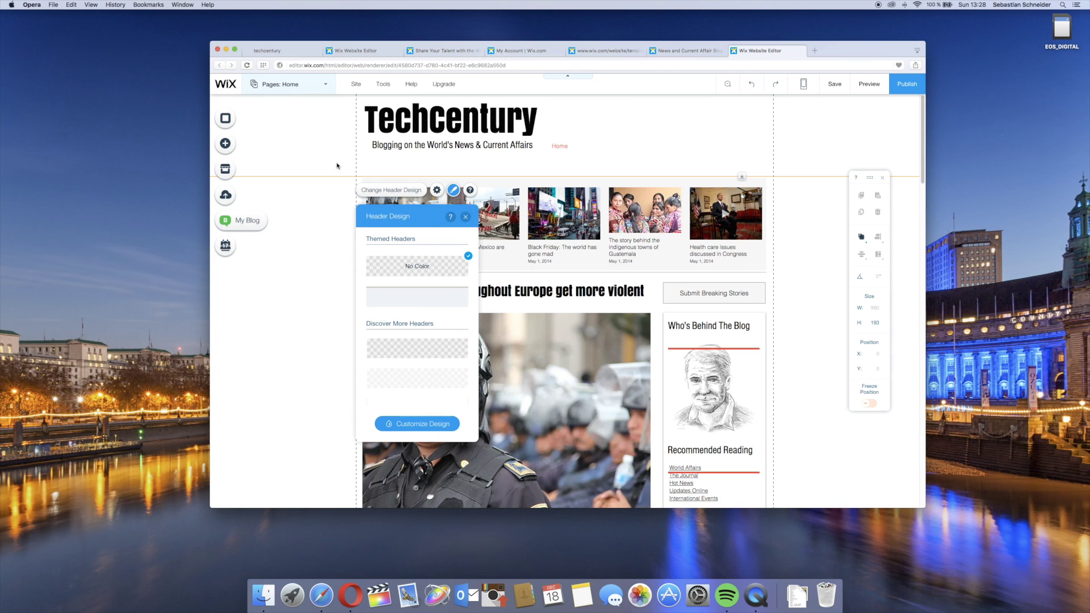
scroll(416, 322, down, 3)
click(410, 344)
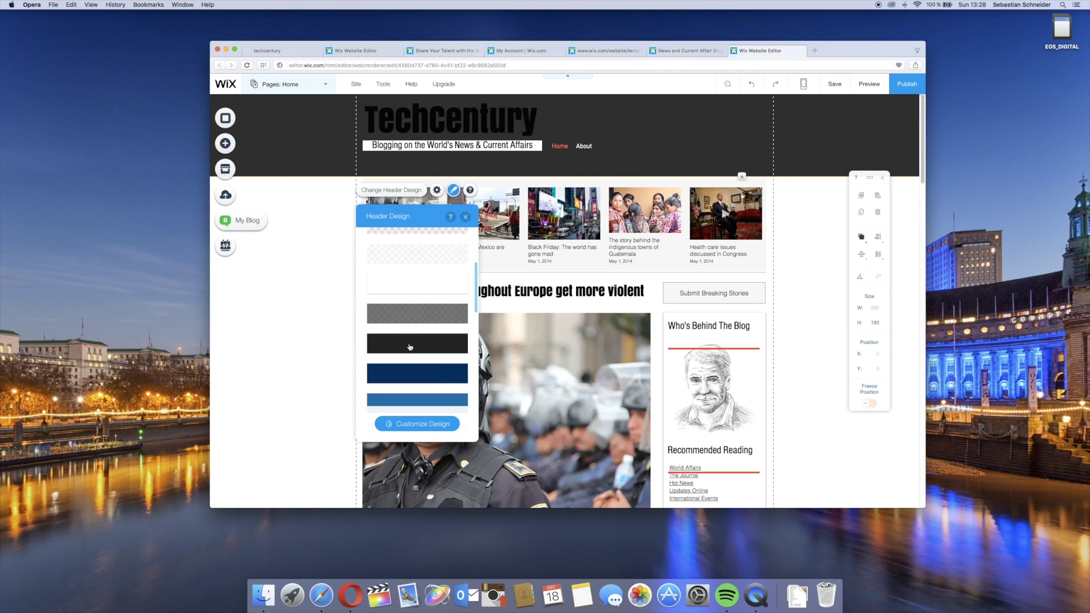
Make the Techcentury title text white
click(429, 121)
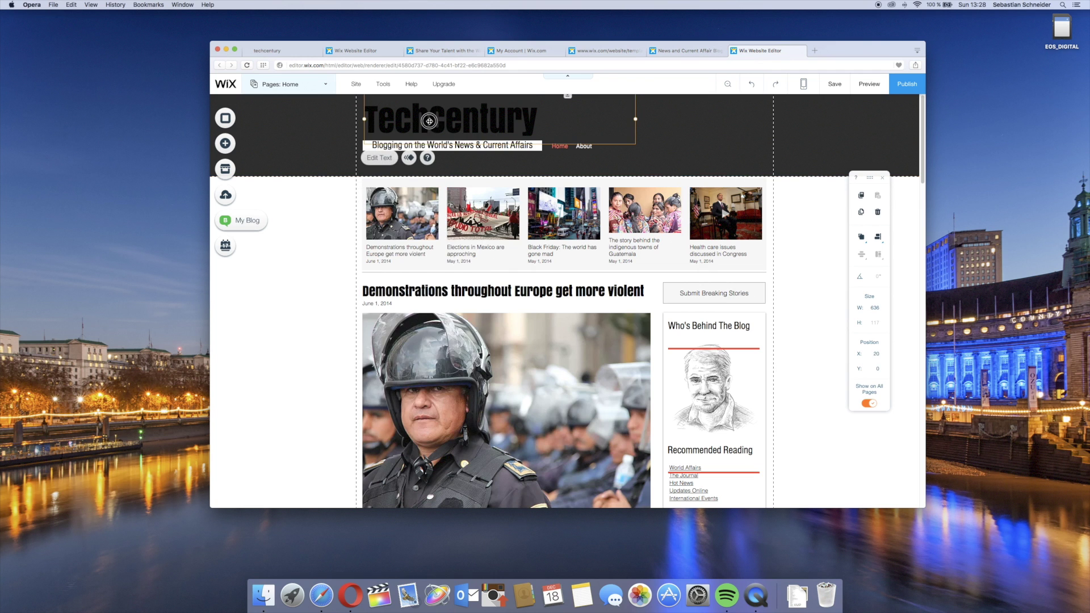
double_click(429, 121)
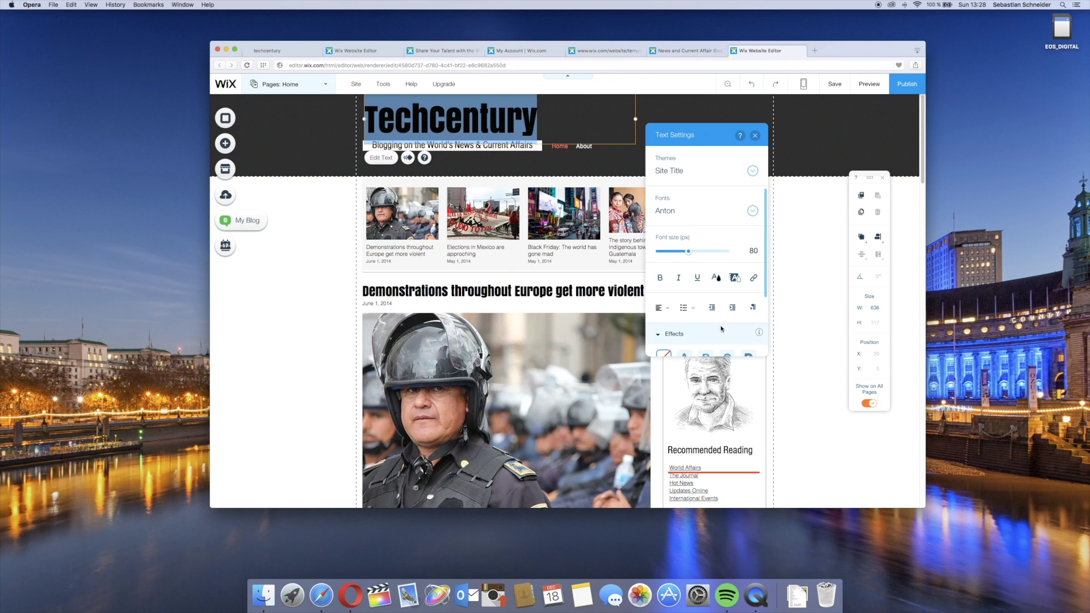
click(716, 277)
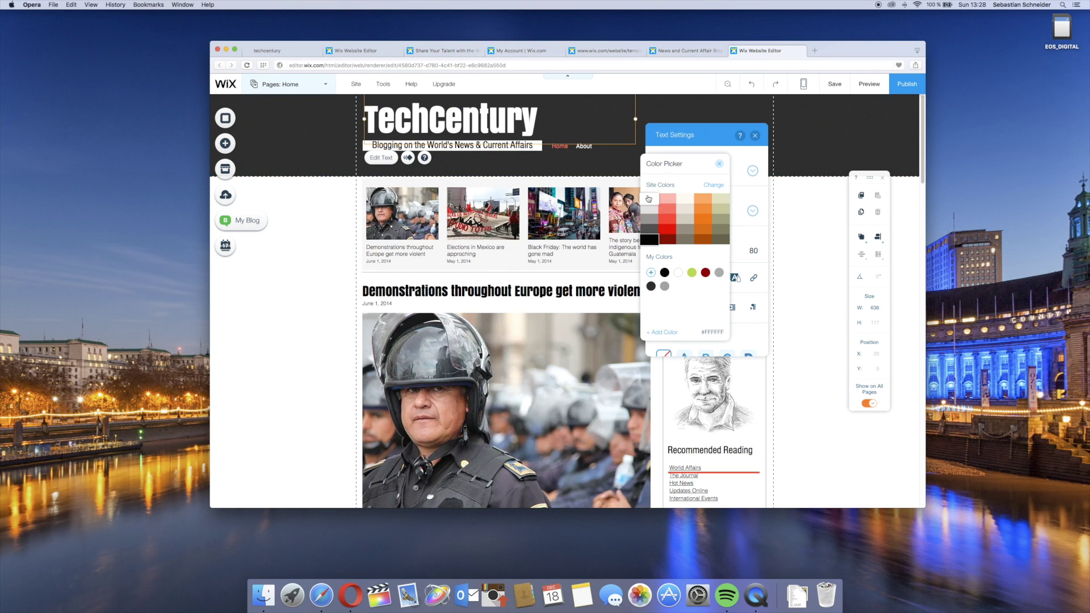
click(649, 198)
click(313, 229)
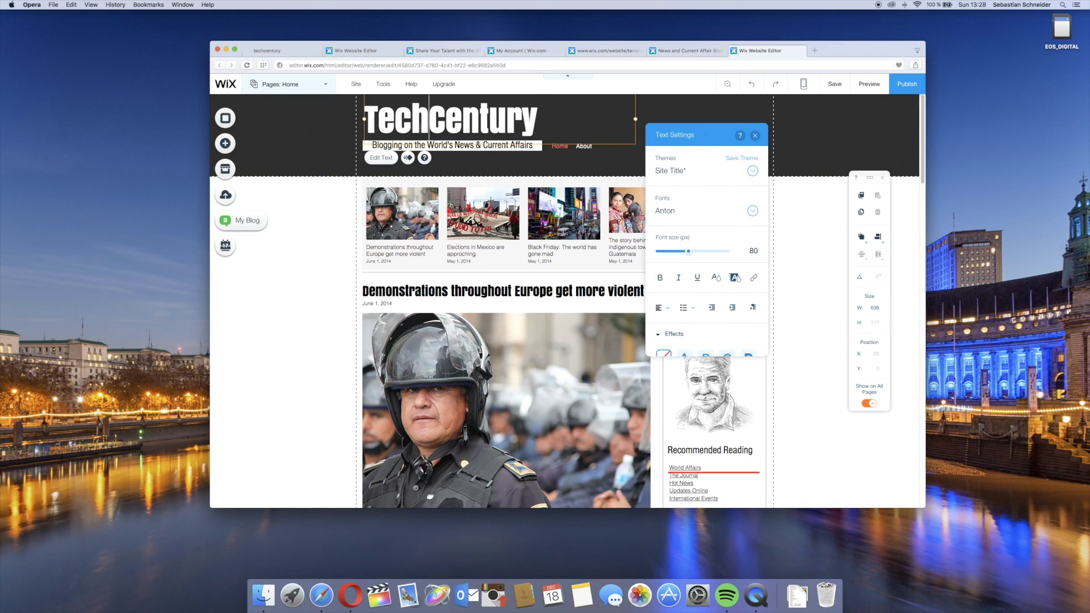
click(332, 249)
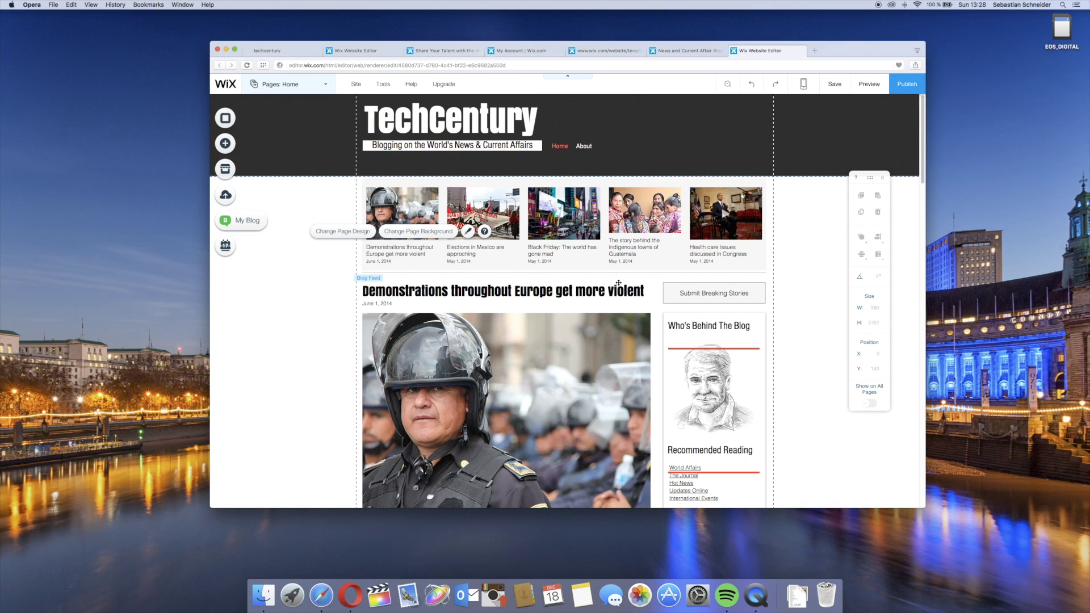
Delete the Submit Breaking Stories button above the Who's Behind The Blog box
click(699, 294)
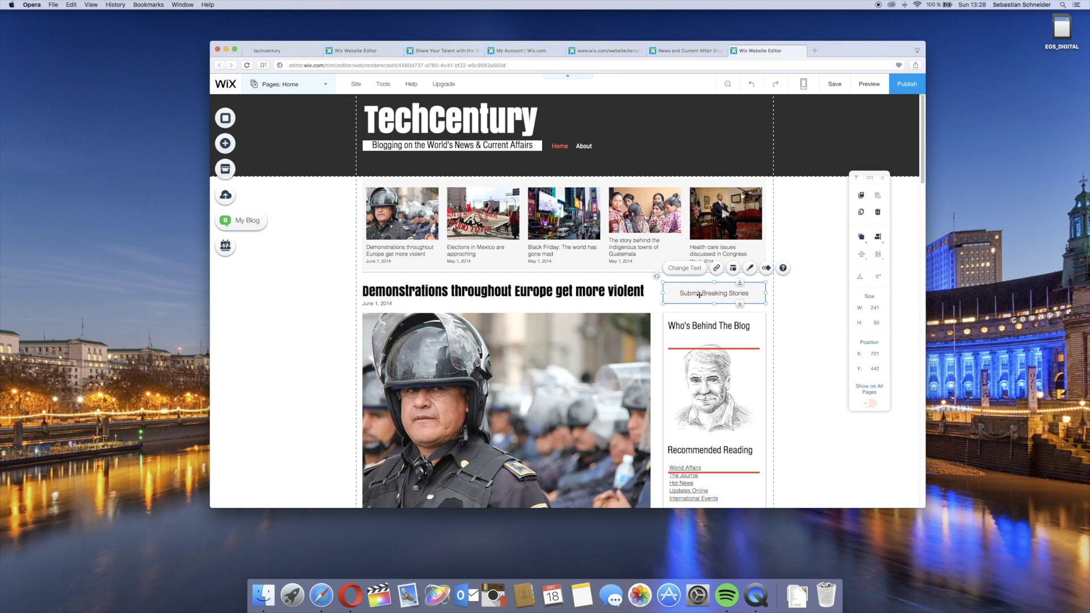
right_click(700, 297)
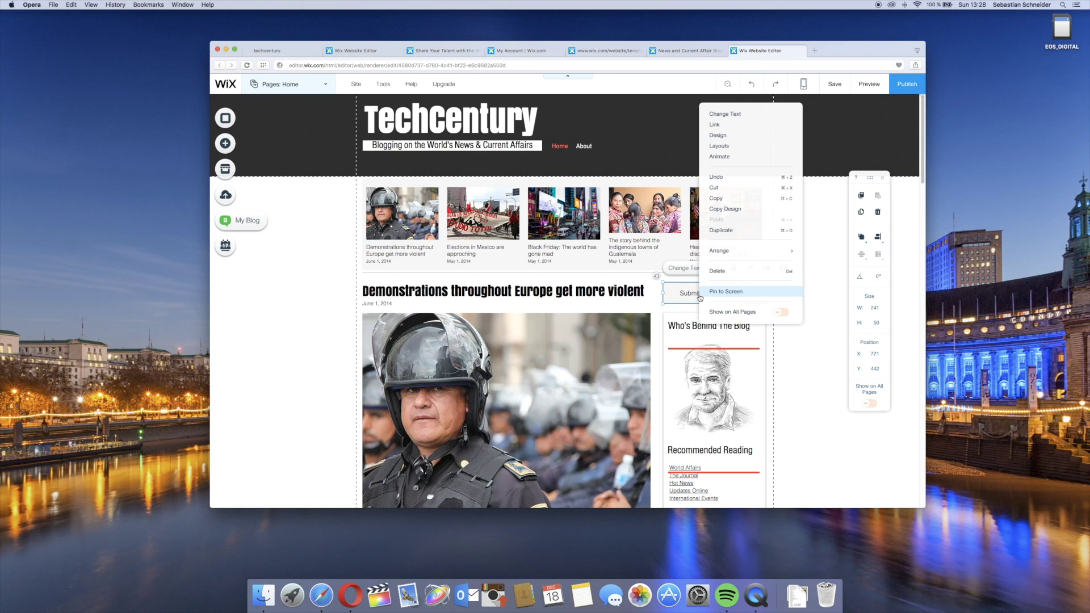
click(724, 271)
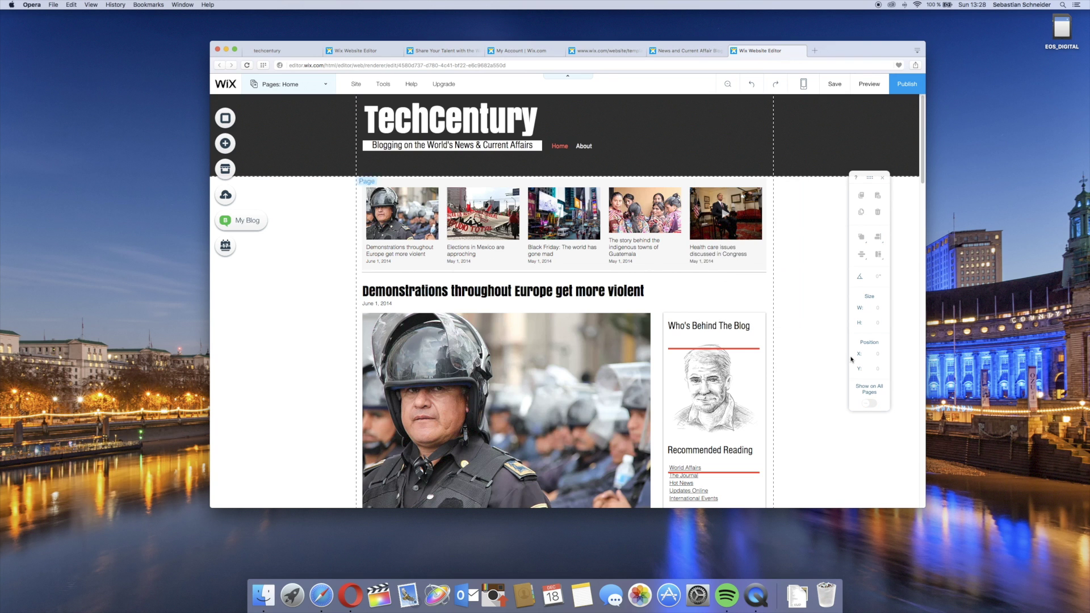
click(739, 316)
click(821, 286)
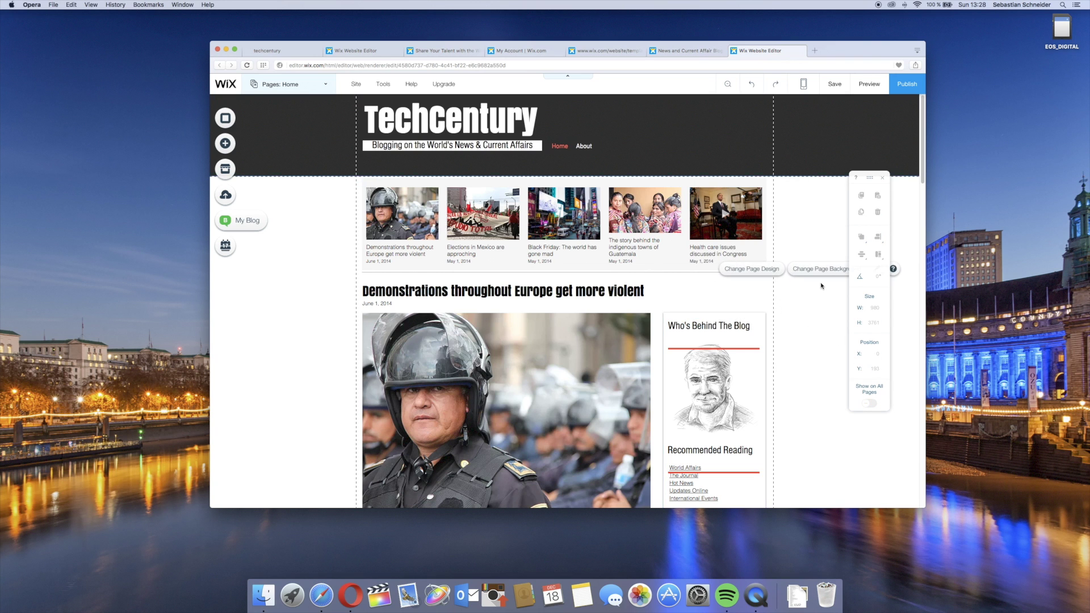
Add the Youtube Subscribe Button app and place it above Who's Behind The Blog
click(225, 169)
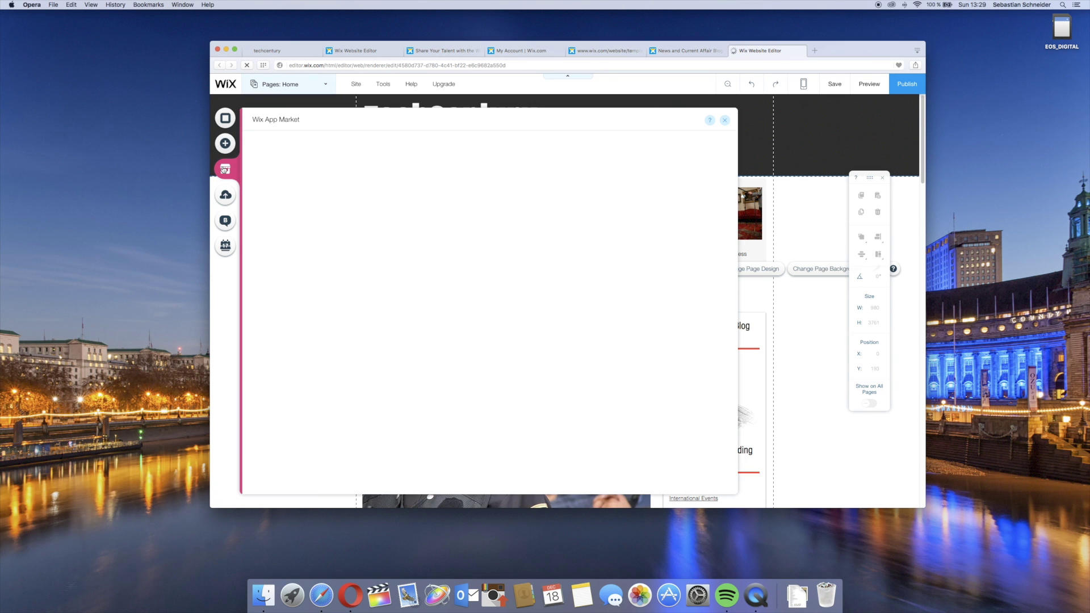
click(635, 146)
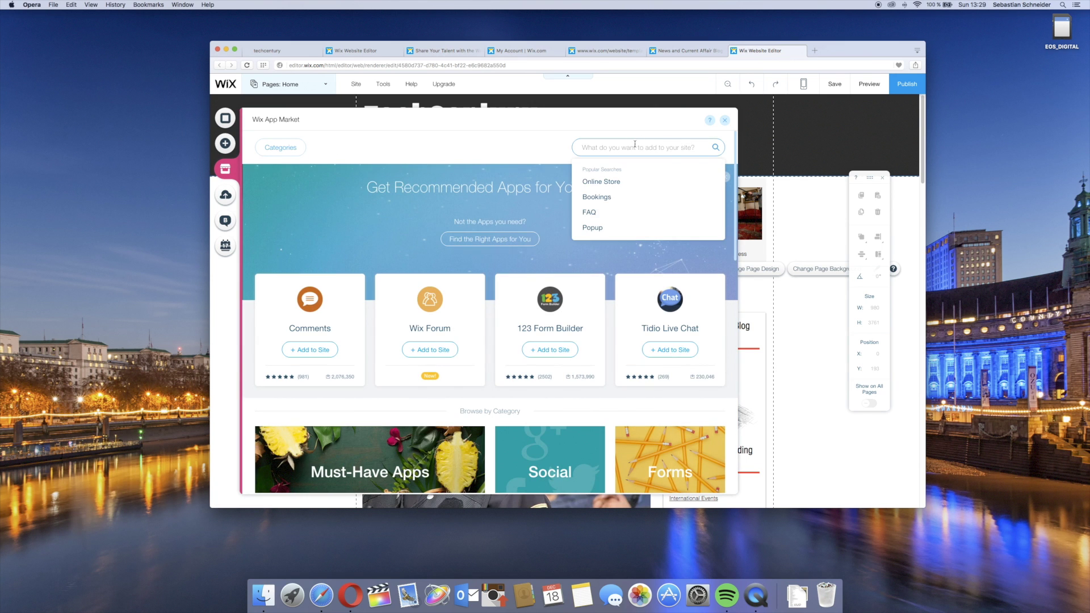
text(youtube)
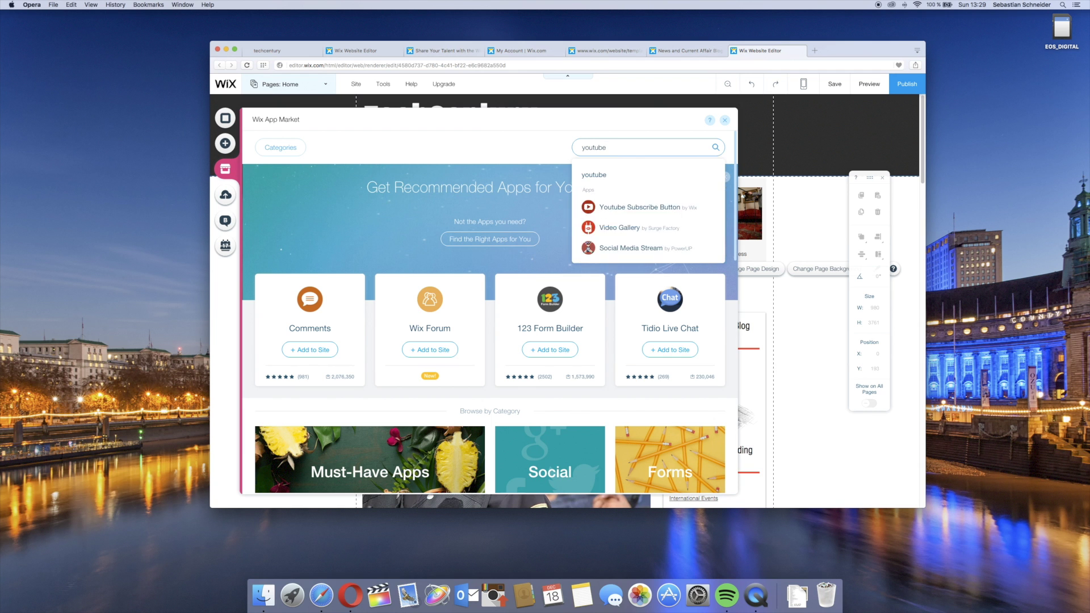
key(Return)
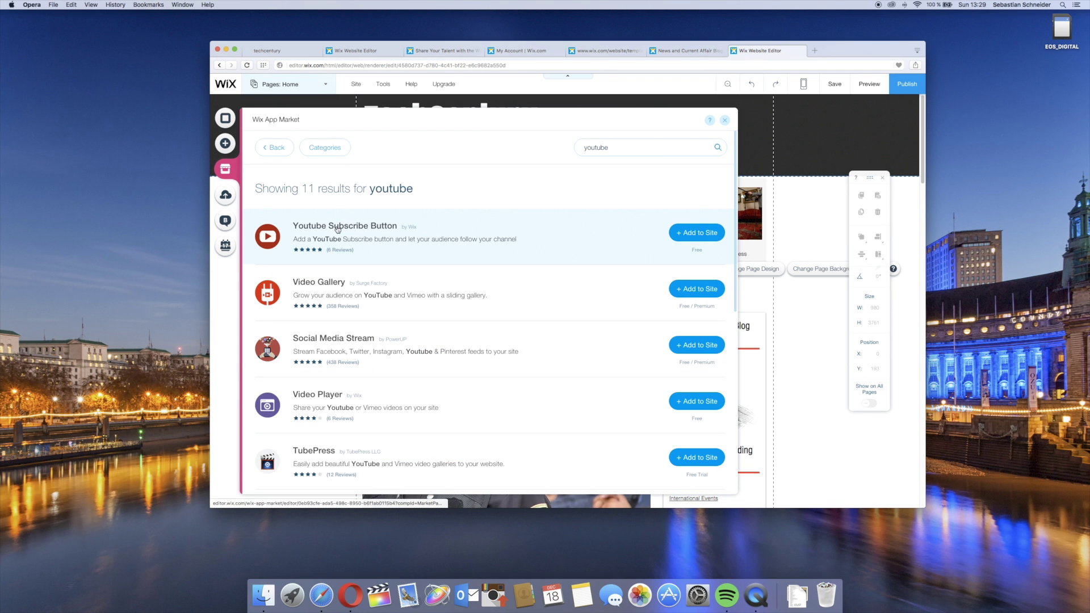
click(711, 232)
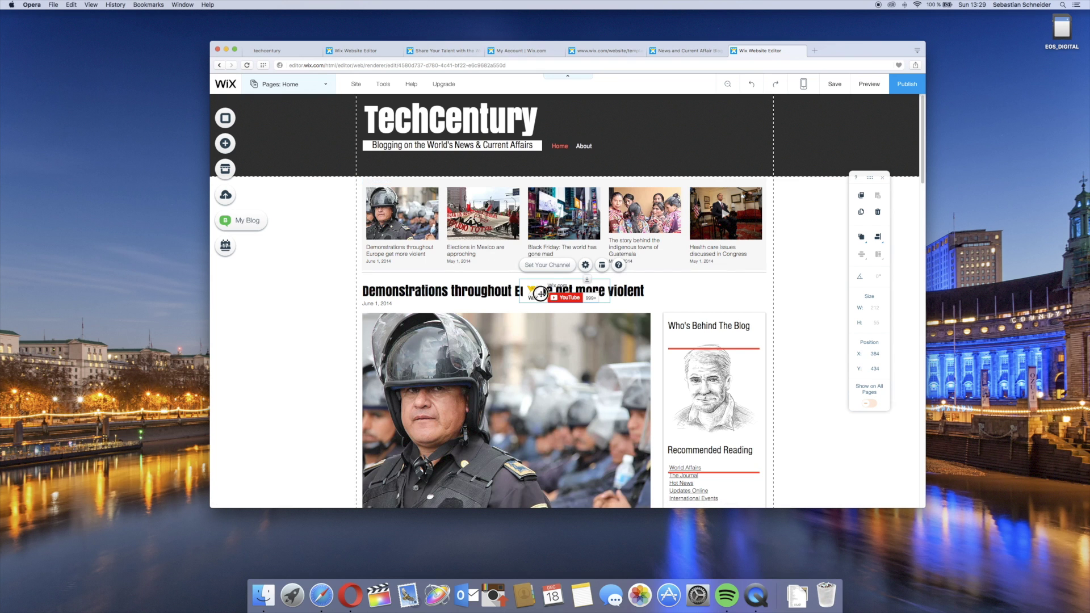
drag(538, 294, 681, 296)
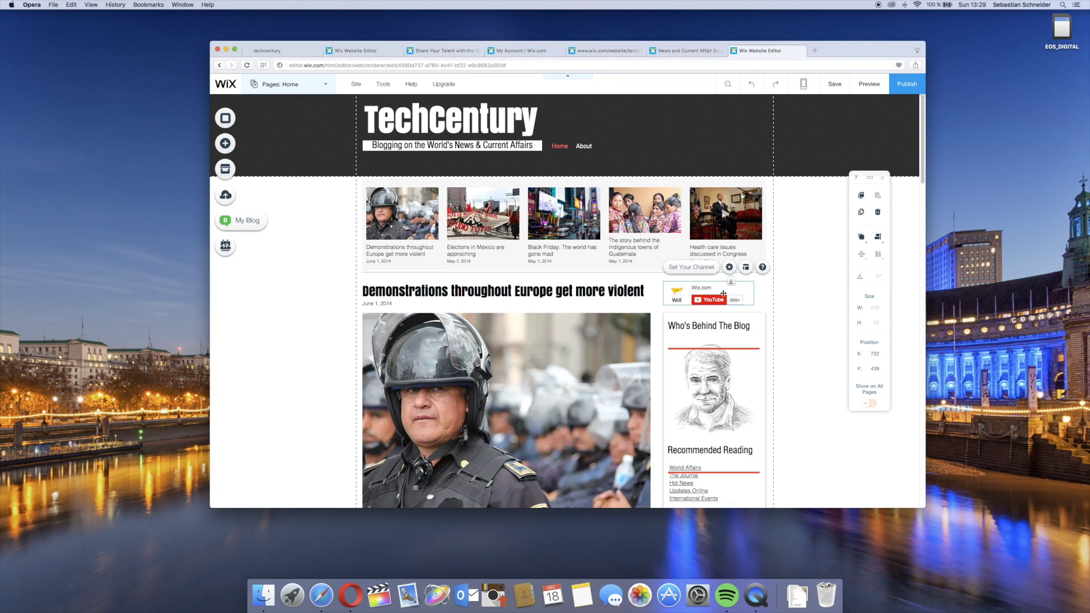
Point the YouTube widget to the techcentury channel
click(702, 268)
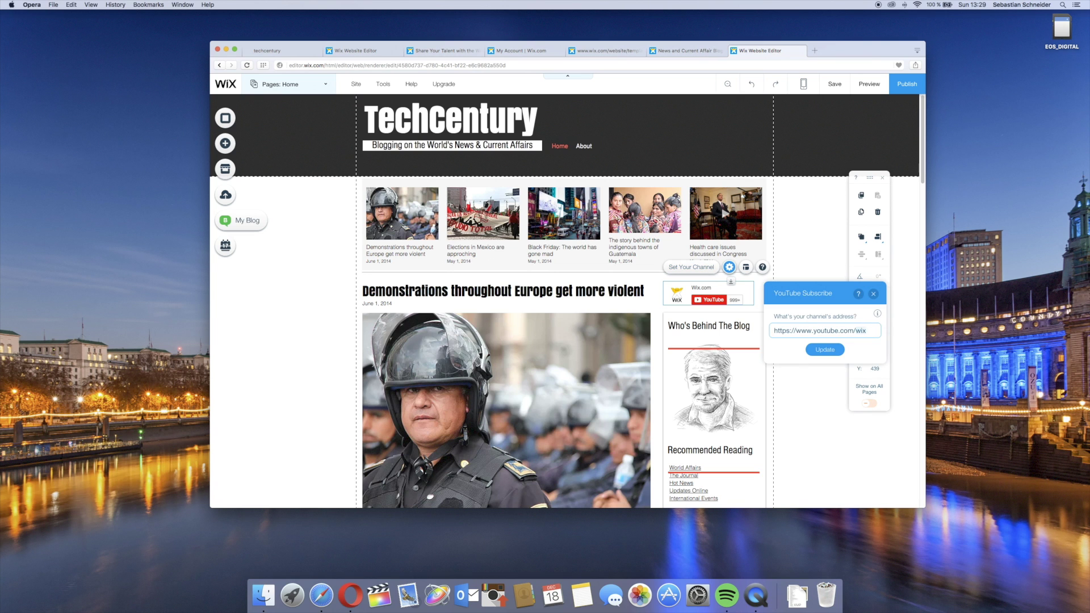
text(techcentury)
click(826, 350)
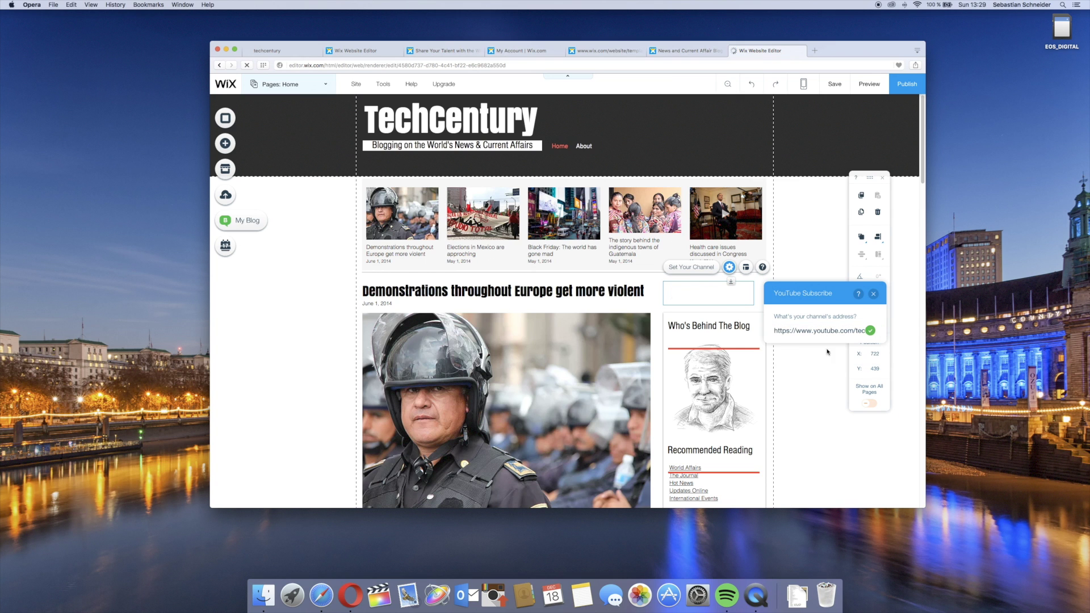
click(813, 374)
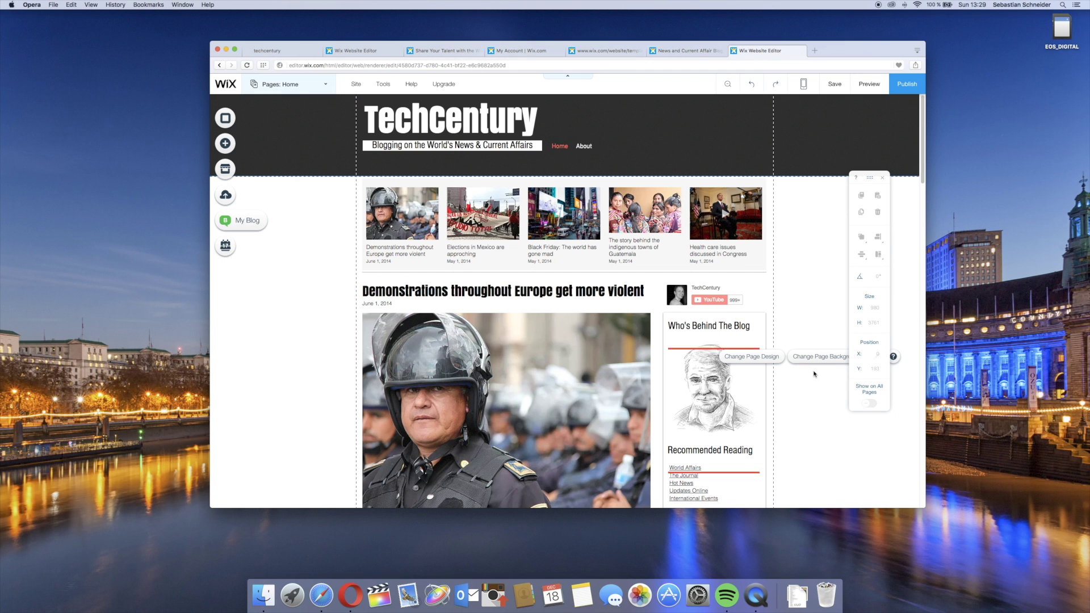
Replace the sidebar's sketched portrait with the uploaded SB Profil.jpg photo from My Images
scroll(814, 374, down, 3)
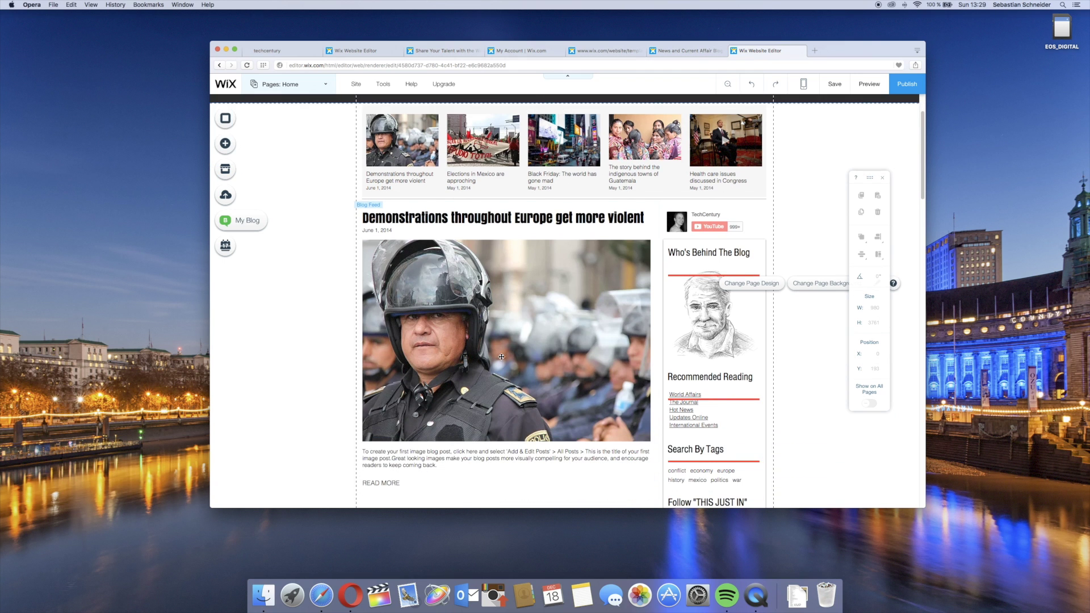
click(703, 320)
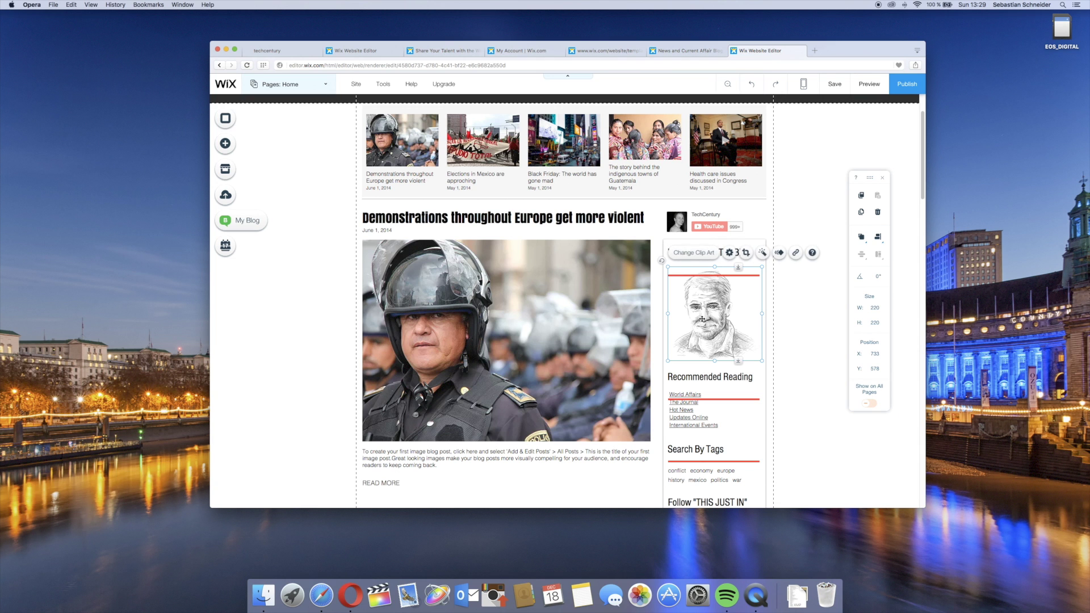
click(688, 254)
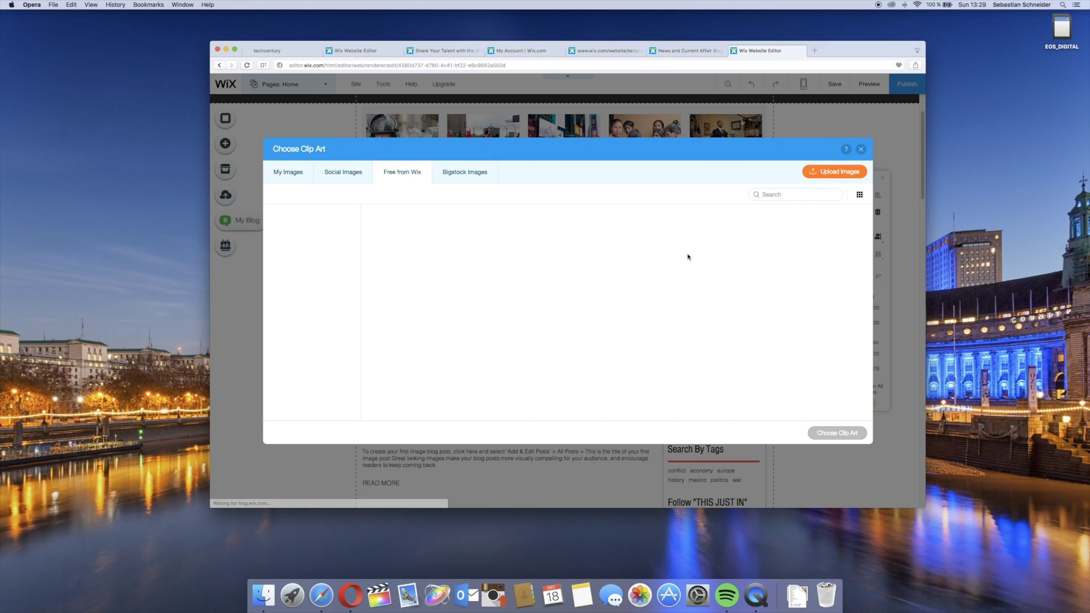
click(287, 172)
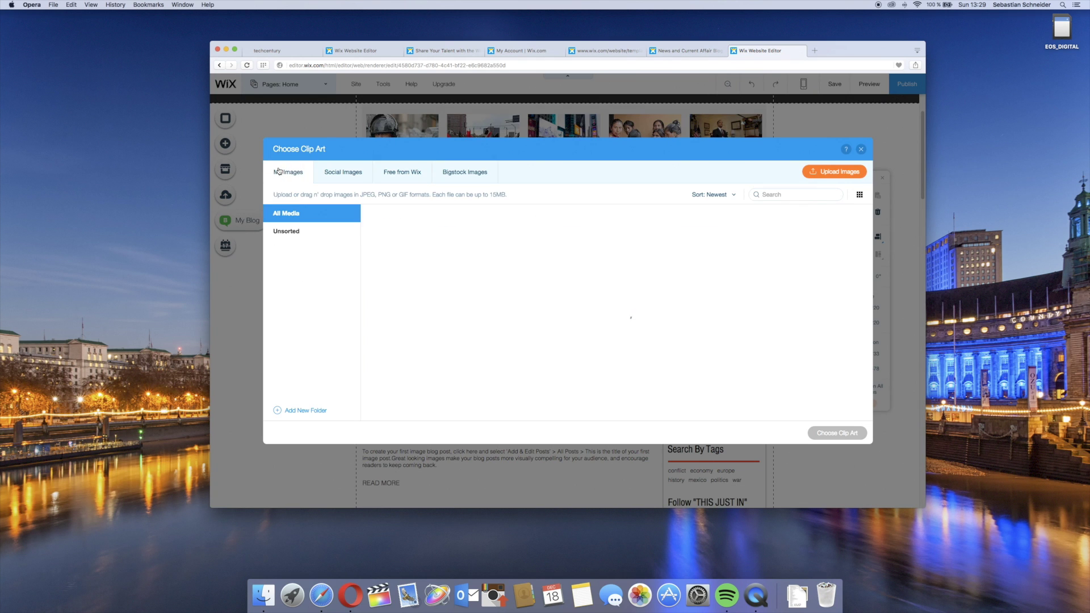
click(652, 245)
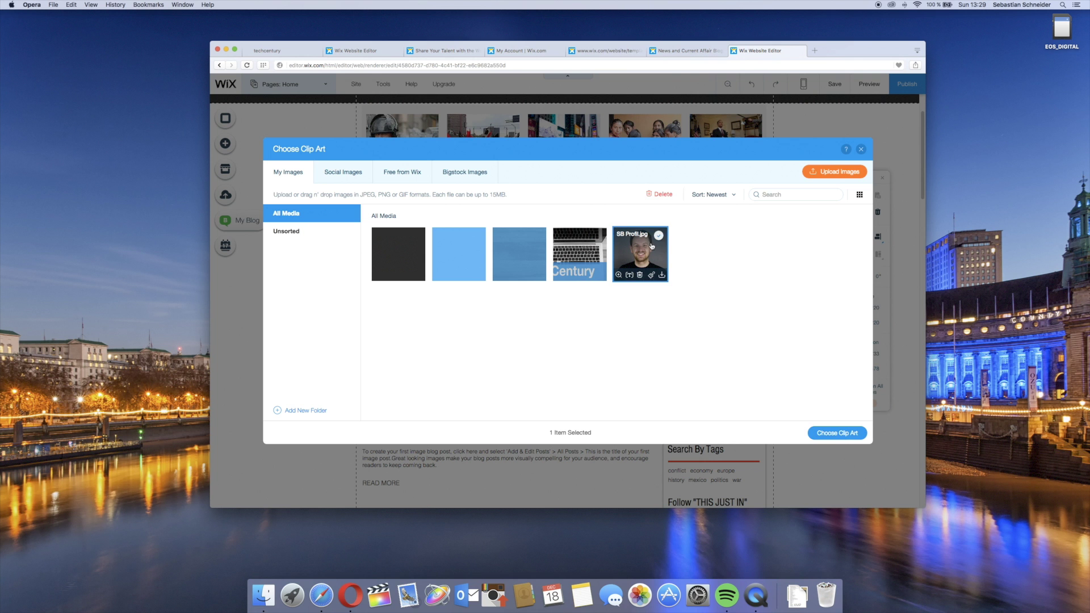
click(834, 432)
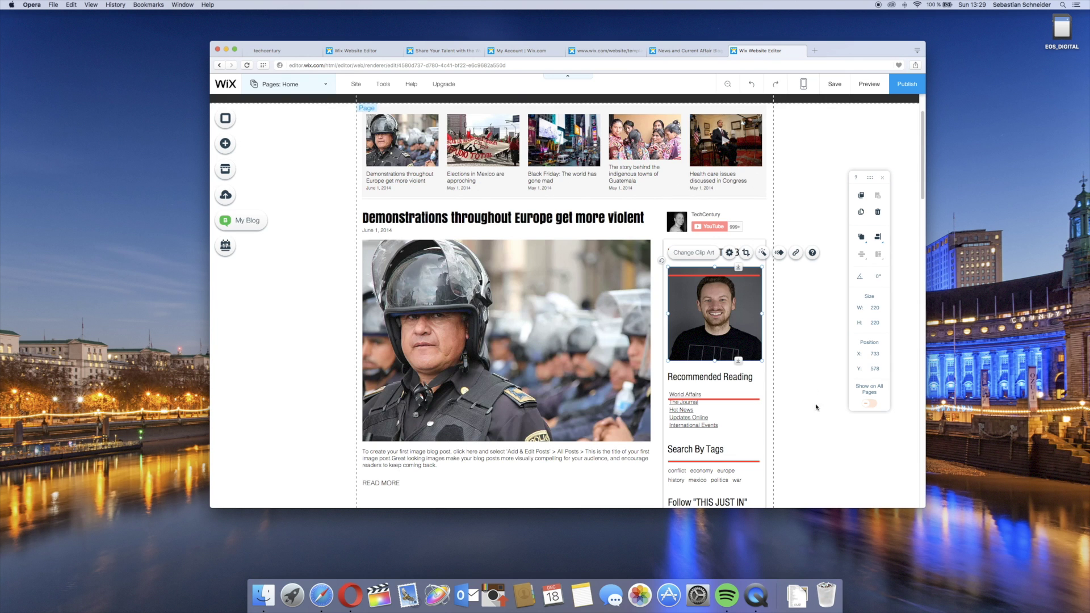
scroll(653, 285, down, 5)
scroll(703, 379, up, 6)
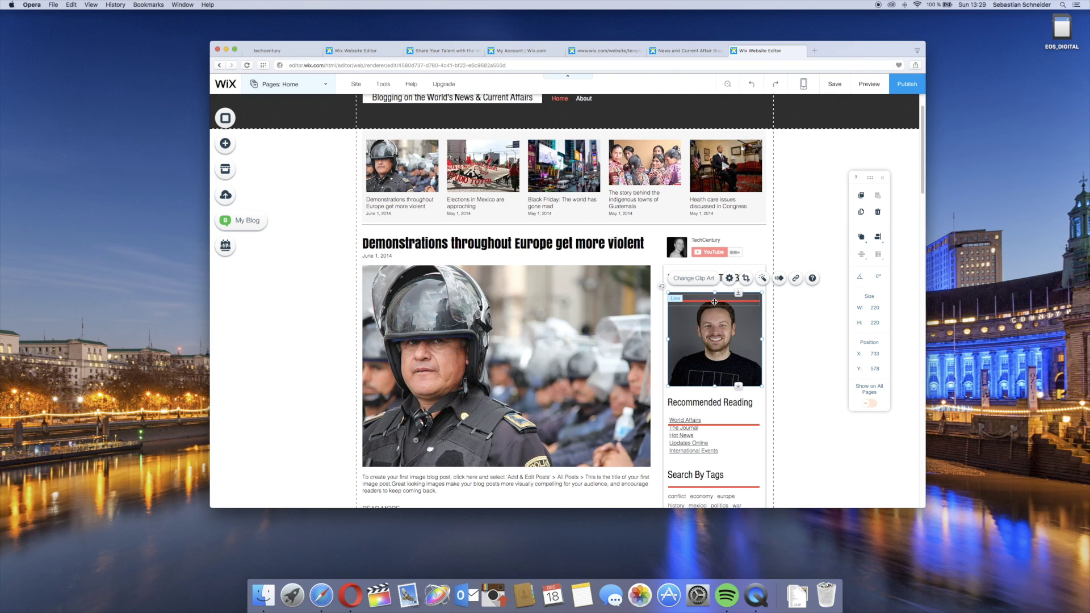
Restyle the red line above the photo as a thin blue line and nudge it up
click(714, 302)
right_click(715, 302)
click(704, 301)
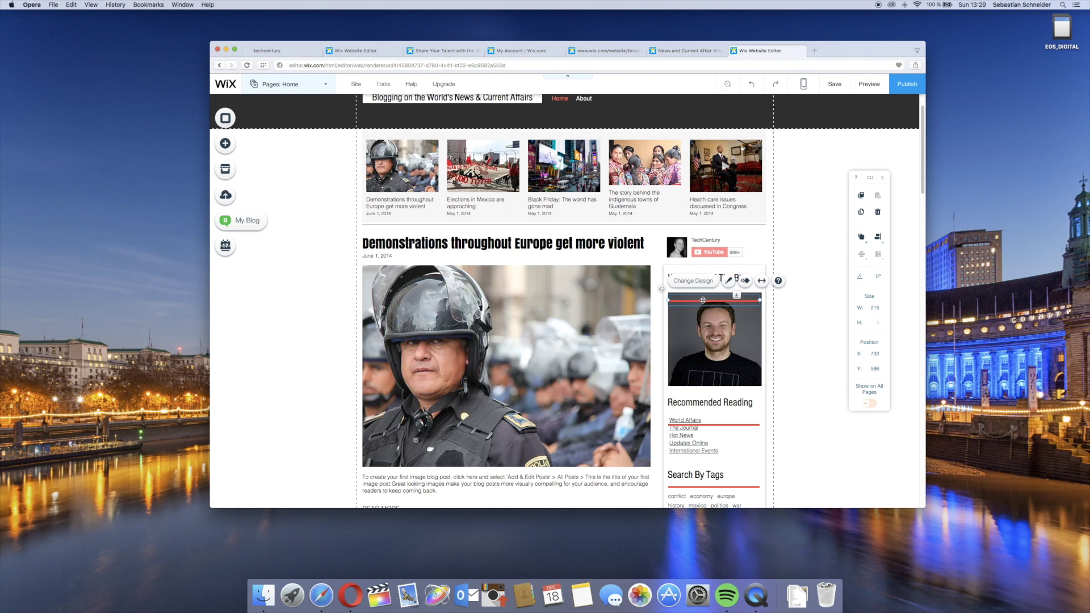
click(694, 287)
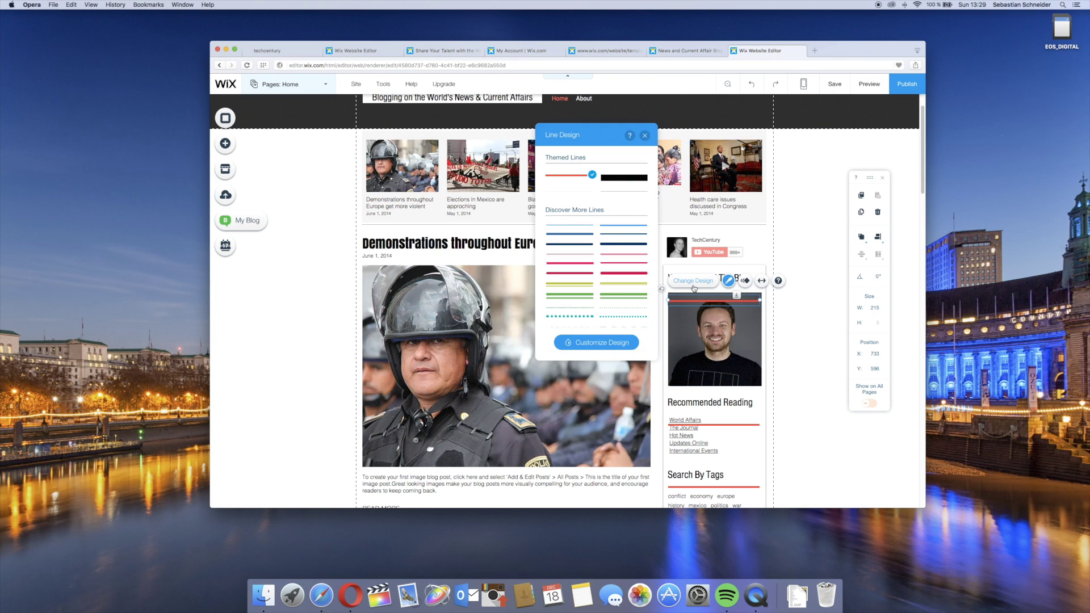
click(623, 226)
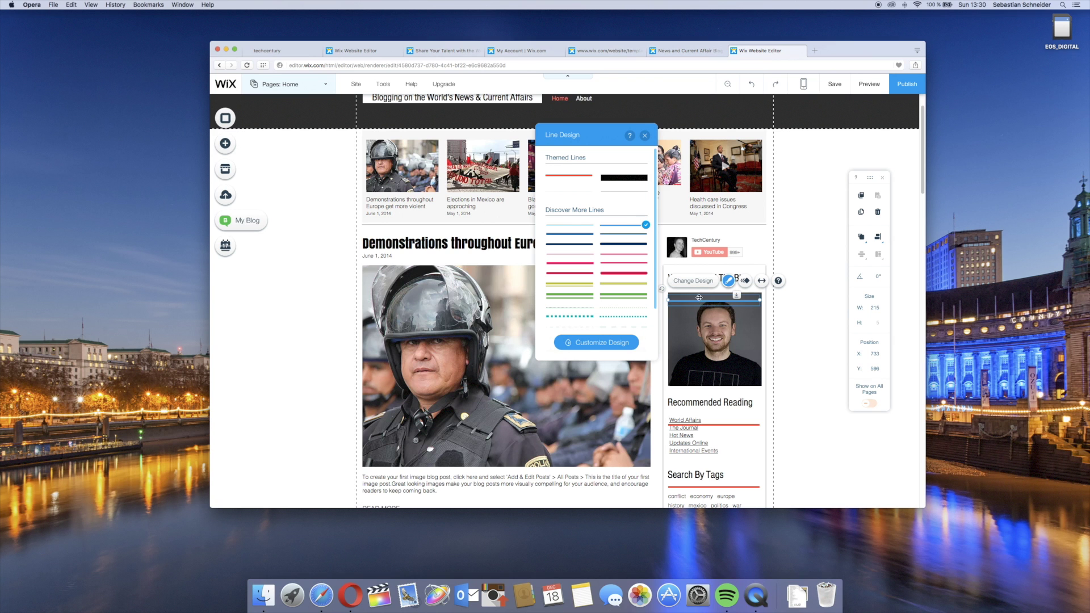
drag(699, 298, 699, 295)
click(693, 274)
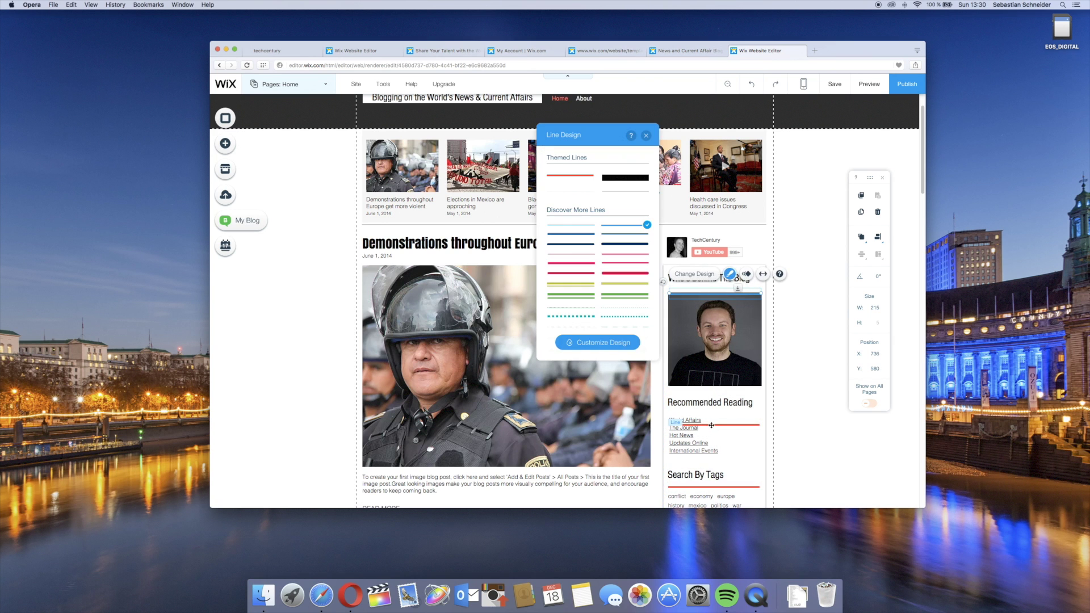
Make the red line under Recommended Reading blue and move it beneath the profile photo
click(711, 425)
click(694, 405)
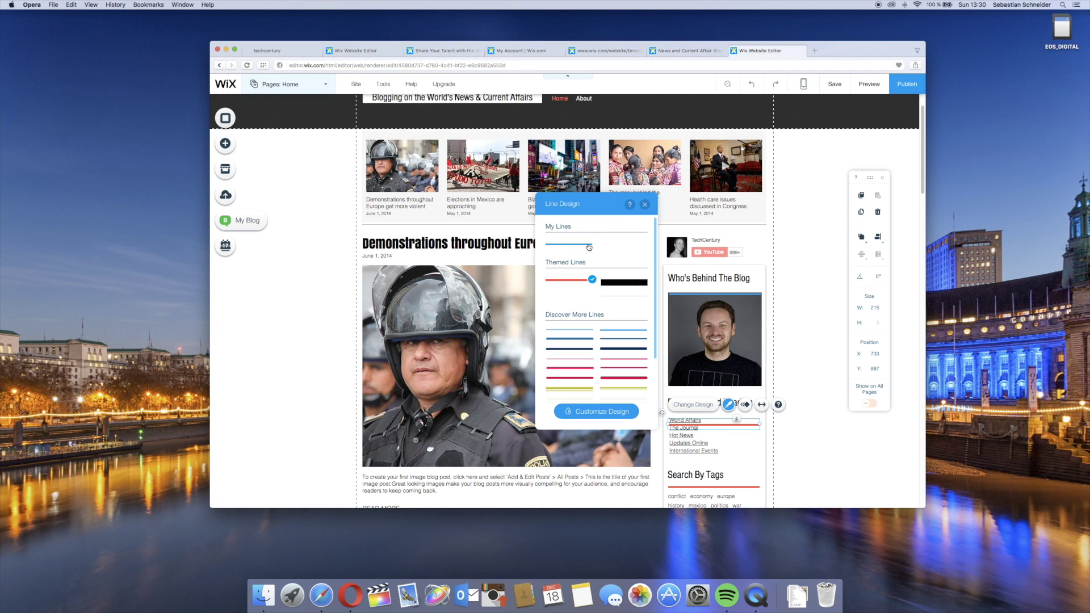
click(588, 246)
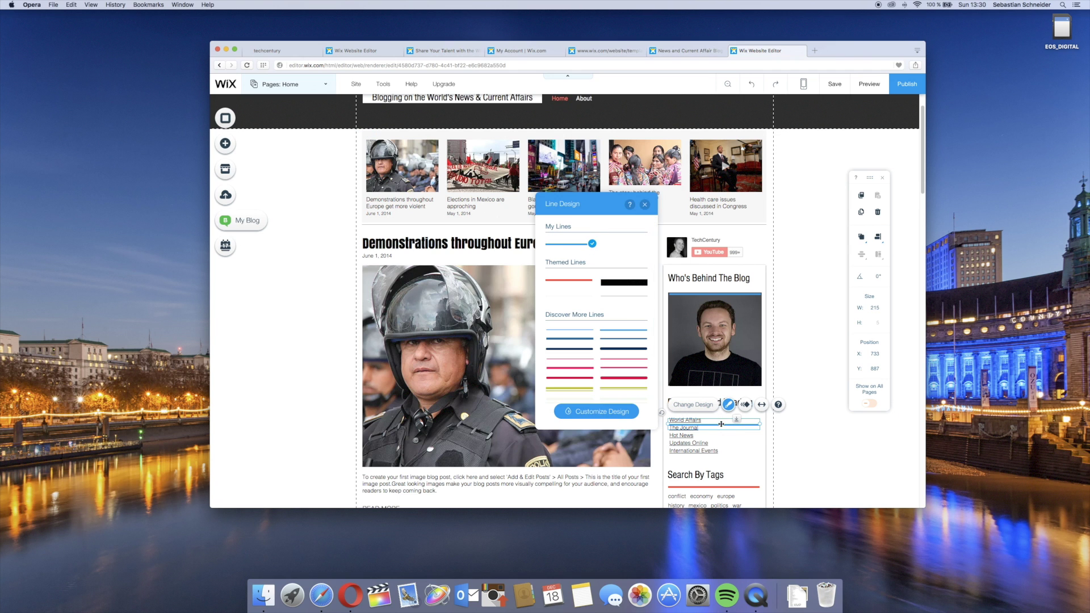
drag(721, 424, 722, 384)
Delete the Recommended Reading links list and the tag cloud from the sidebar
click(790, 406)
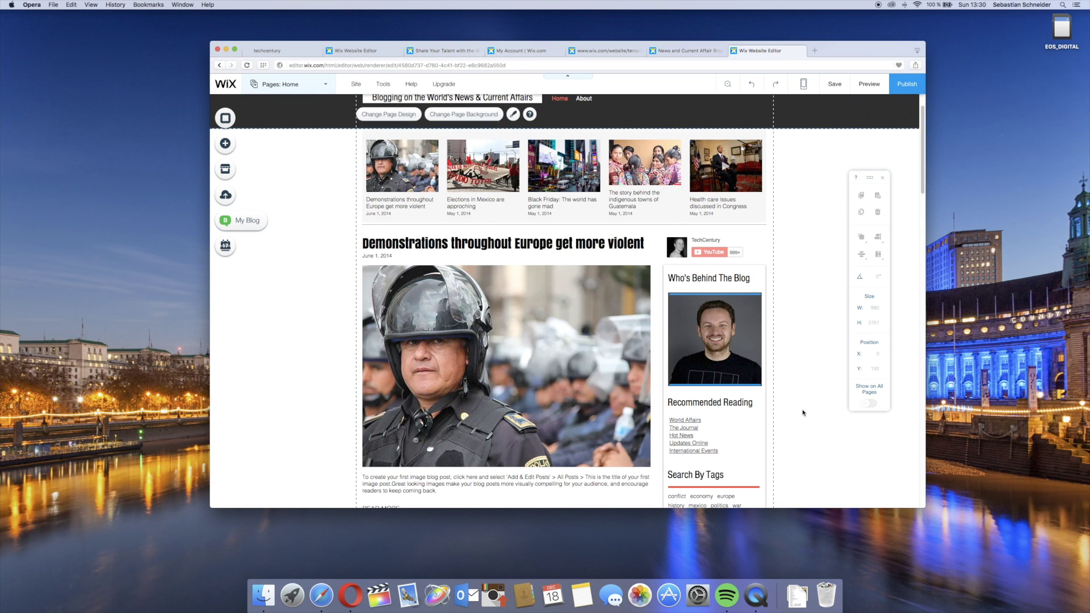
click(683, 427)
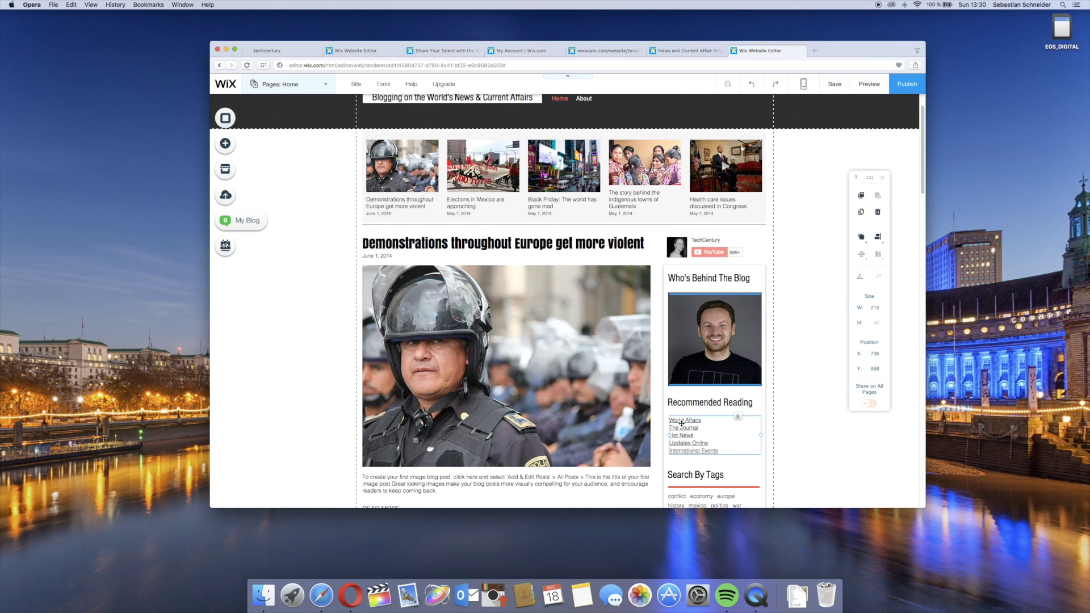
right_click(686, 426)
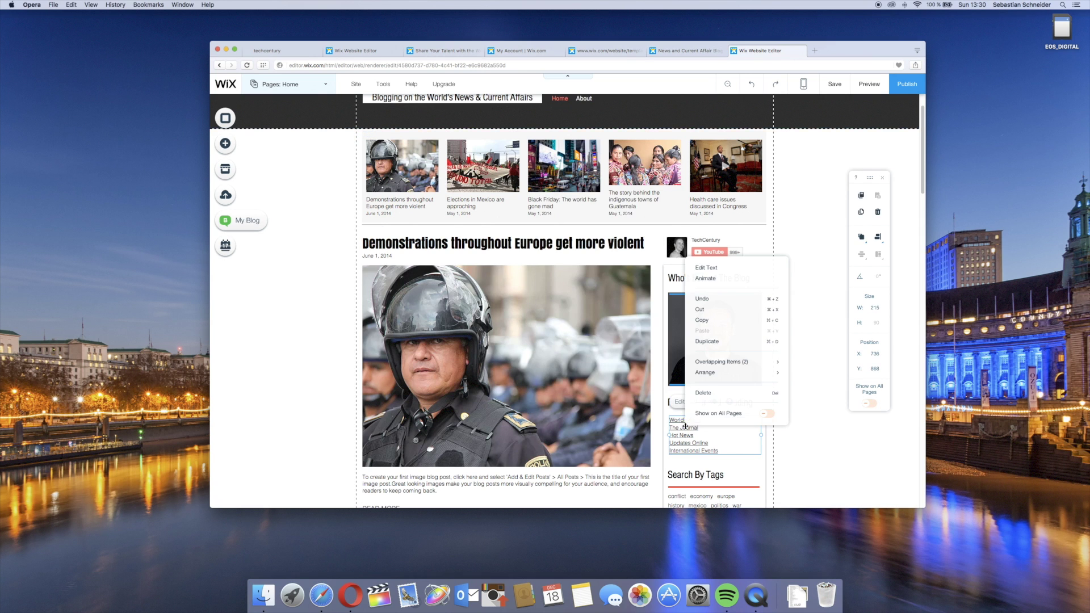
click(702, 397)
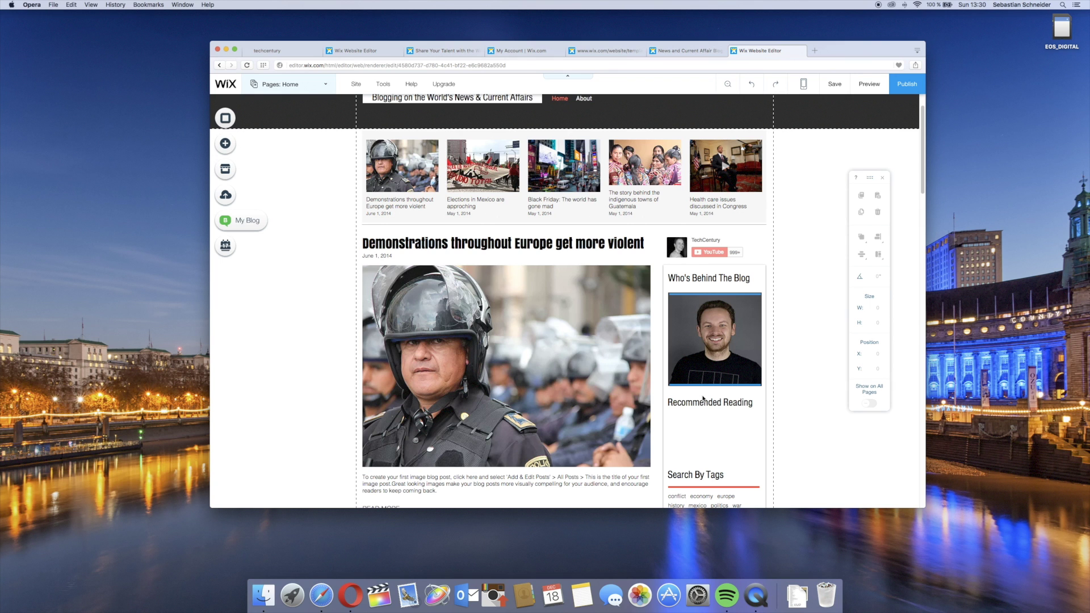
scroll(704, 418, down, 3)
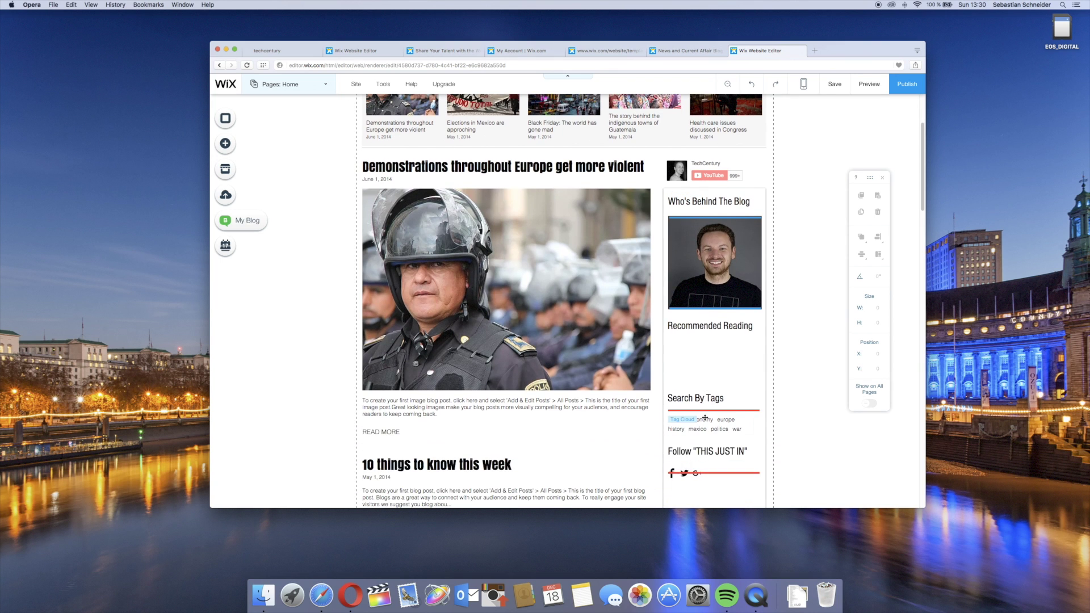
right_click(705, 419)
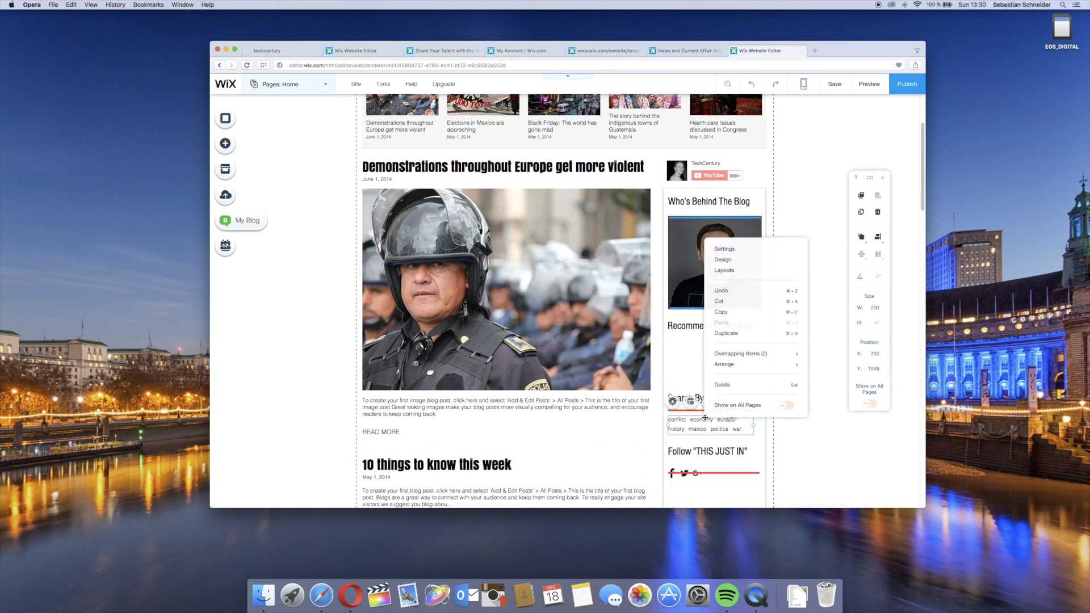
click(723, 385)
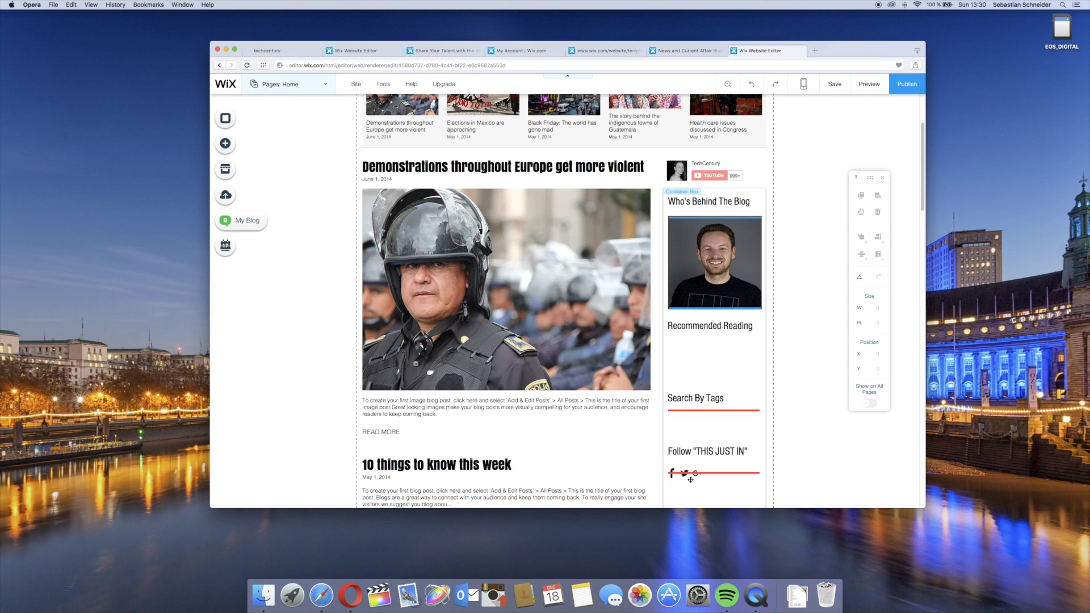
Move the red line up and delete the Recommended Reading heading
drag(690, 480, 698, 360)
right_click(697, 360)
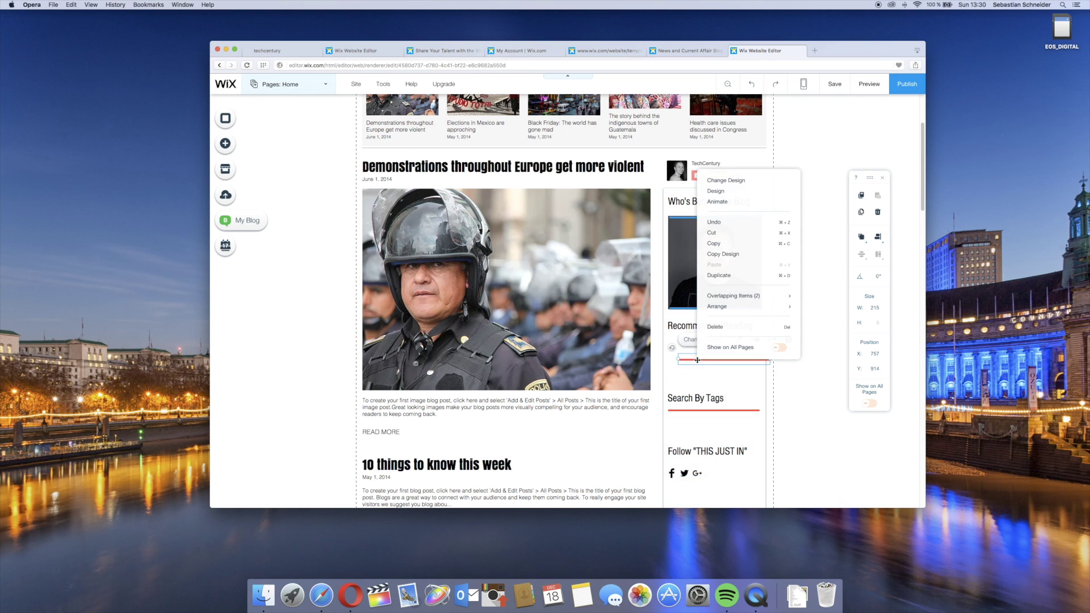
click(699, 326)
right_click(693, 325)
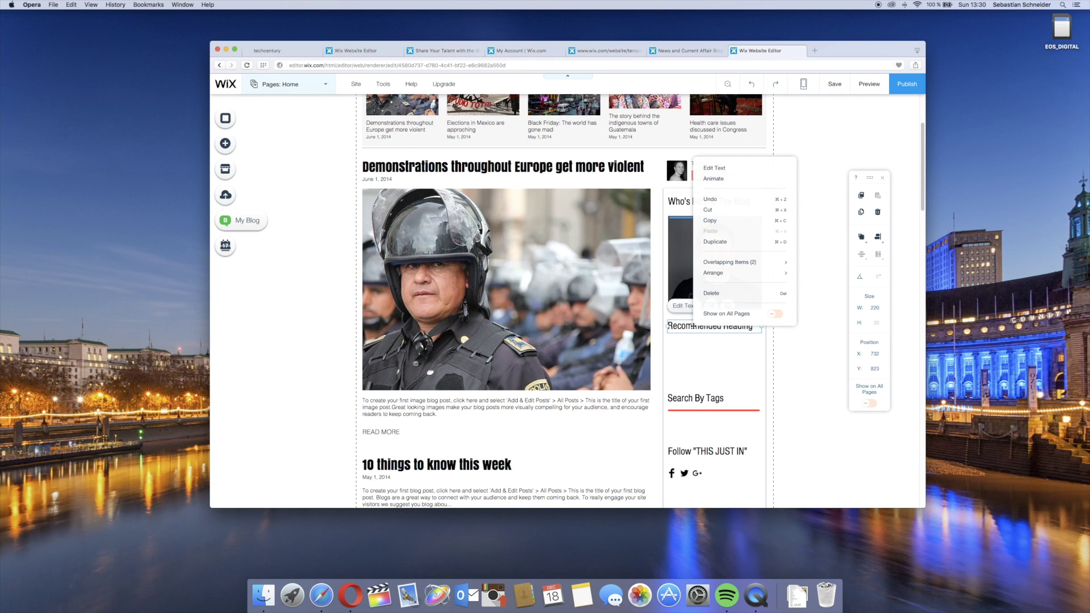
click(711, 293)
Move the social icons below the profile photo and delete the Search By Tags heading
drag(693, 474, 719, 324)
right_click(702, 410)
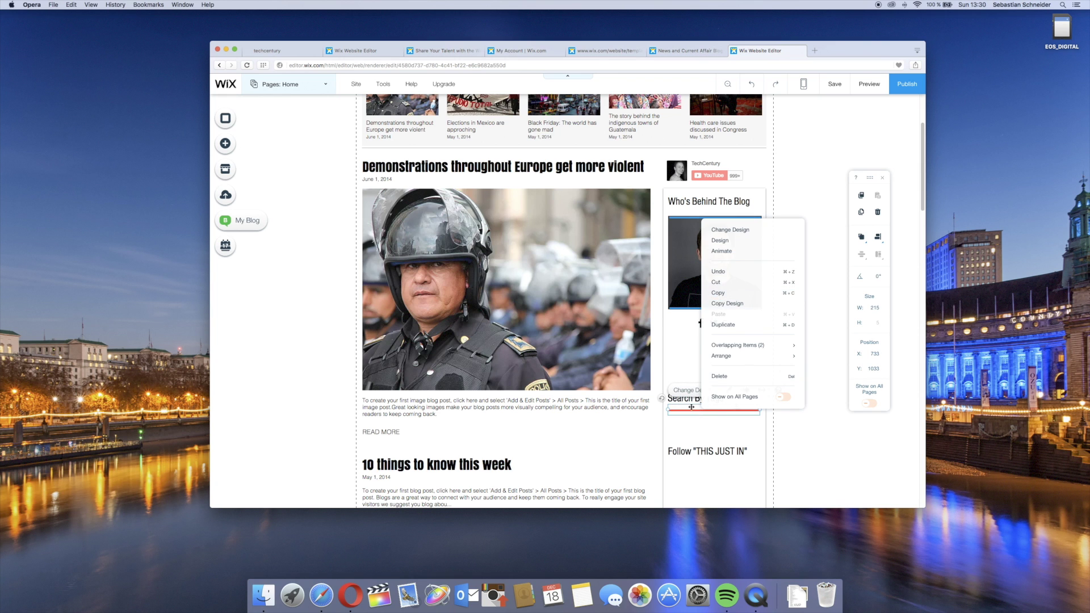
click(691, 404)
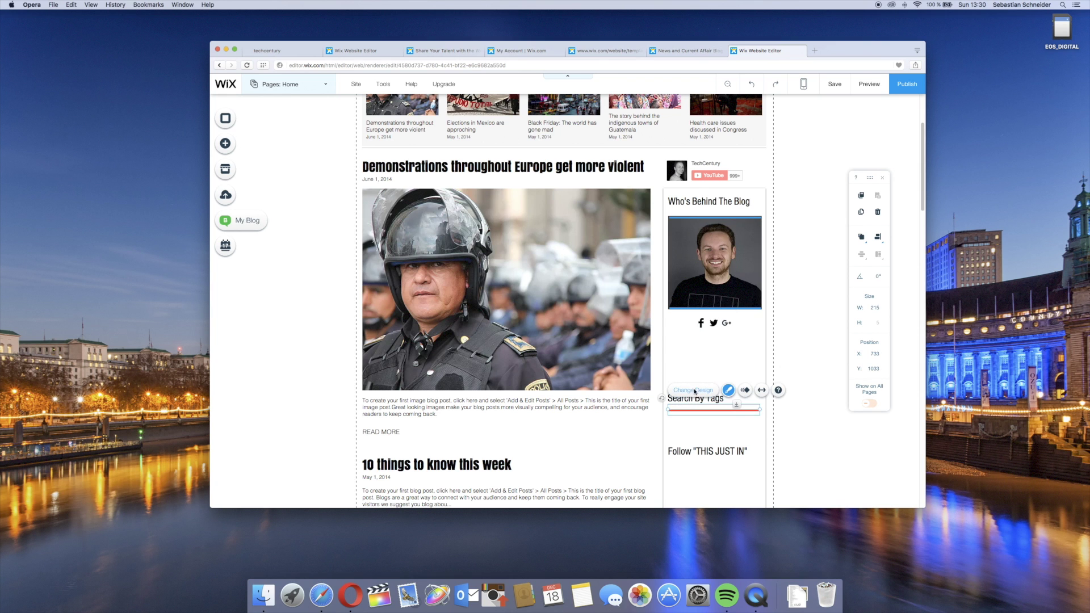
click(728, 390)
right_click(695, 400)
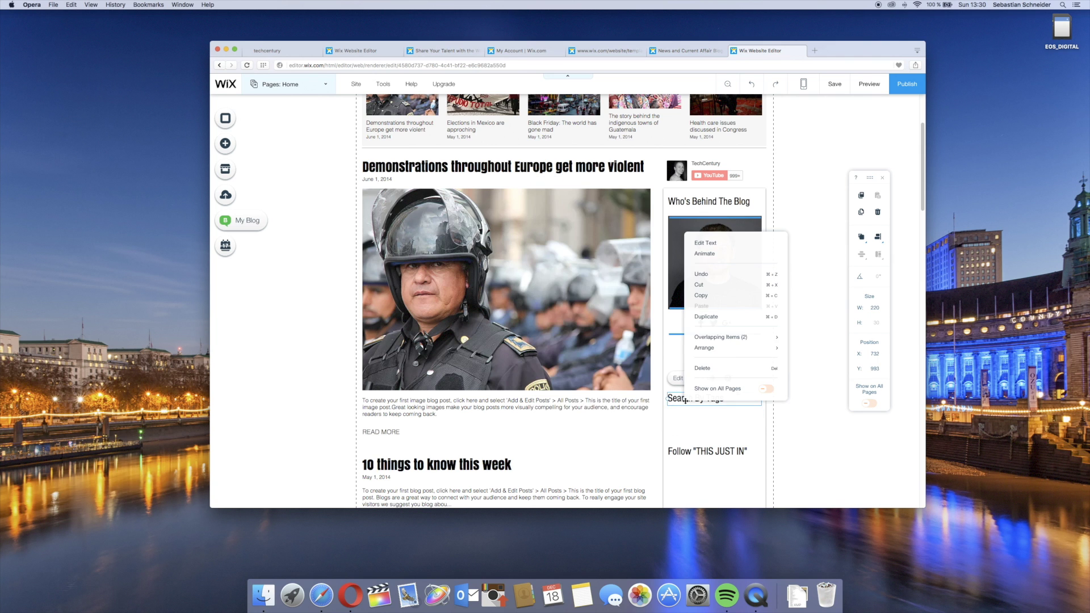
click(701, 372)
right_click(695, 452)
Delete the Follow heading and shorten the Who's Behind The Blog box to 366 high
click(708, 423)
scroll(708, 421, down, 3)
click(708, 422)
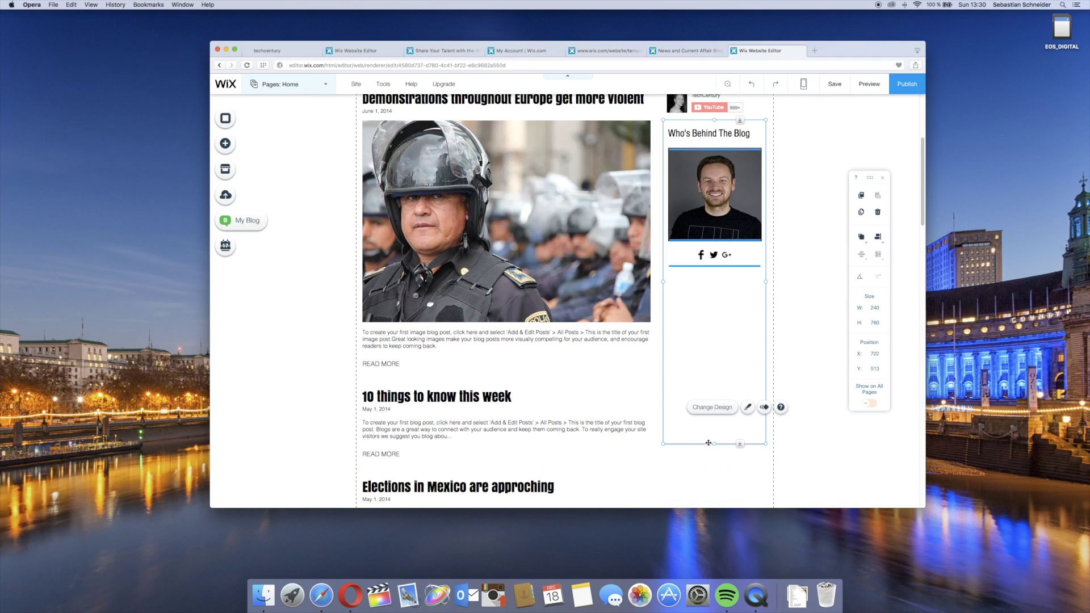
drag(715, 444, 706, 276)
scroll(706, 362, up, 3)
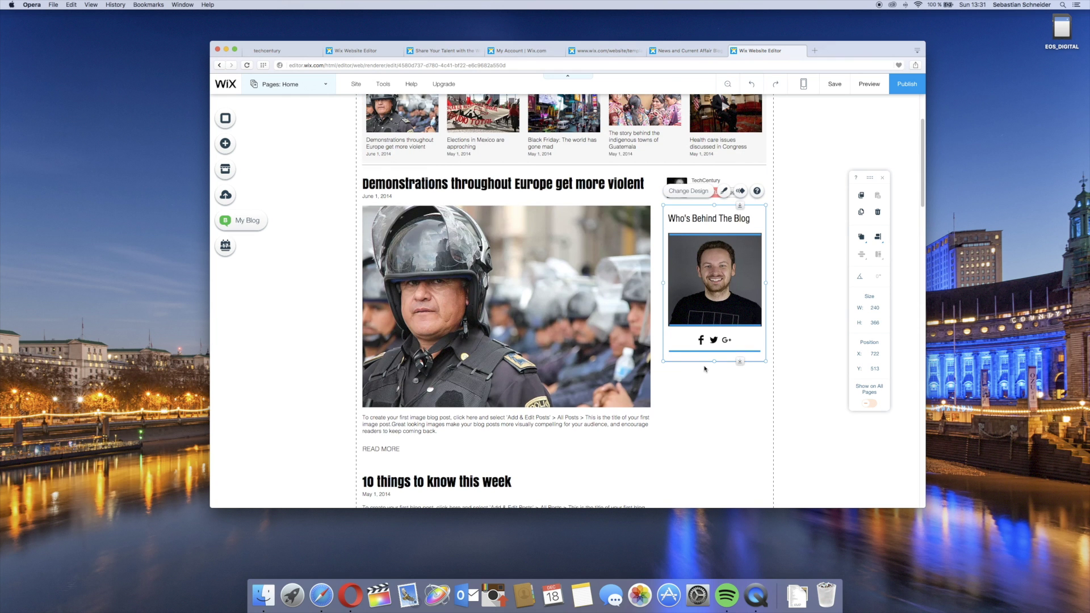
scroll(512, 286, up, 4)
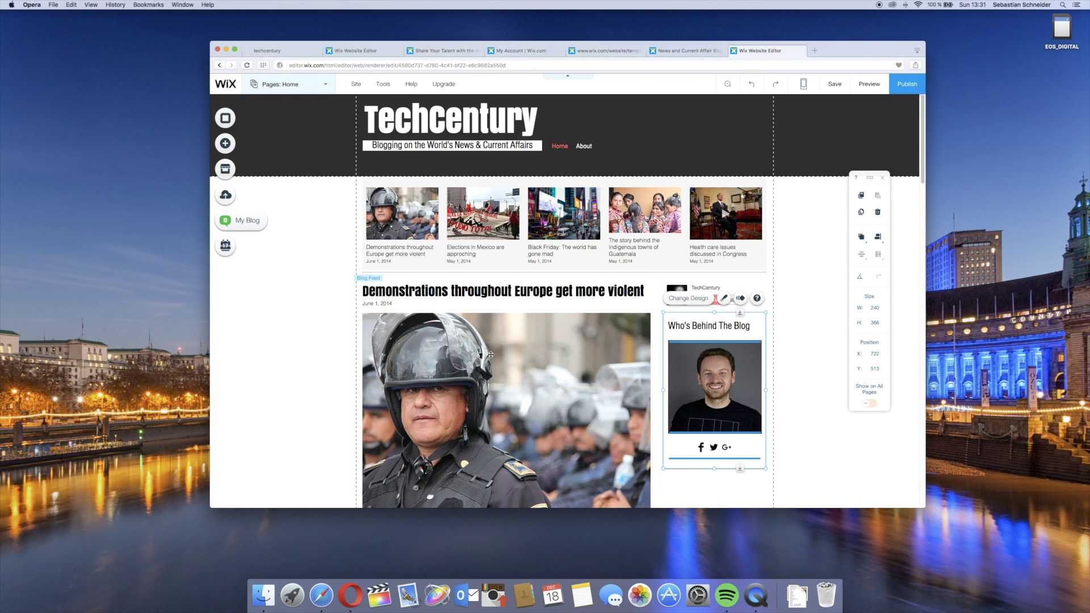
Move all six template posts from the Blog Feed's post manager to the Trash
scroll(491, 355, down, 2)
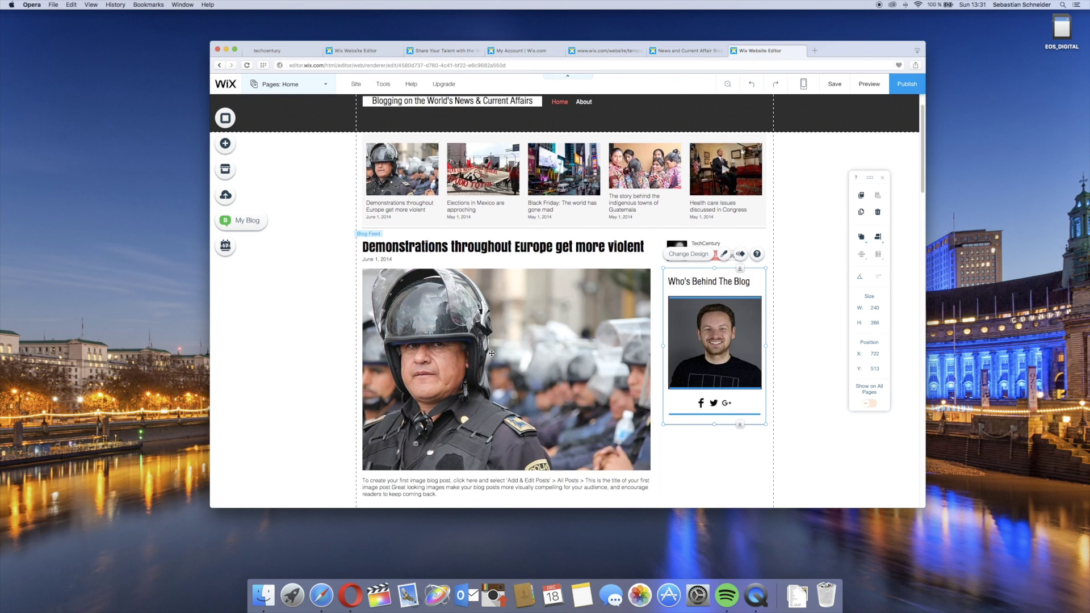
click(426, 311)
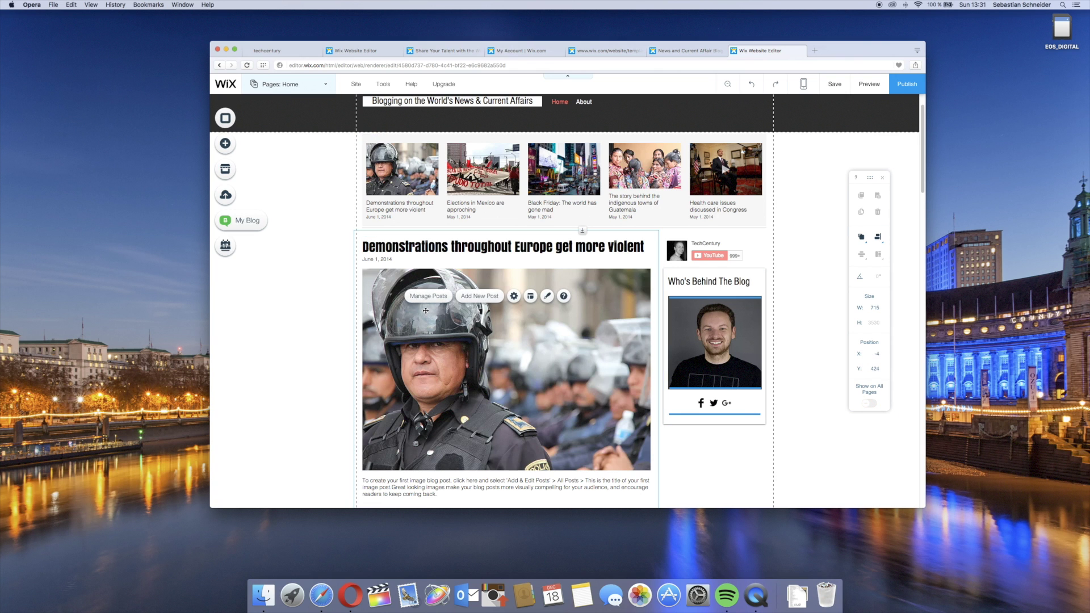
click(427, 297)
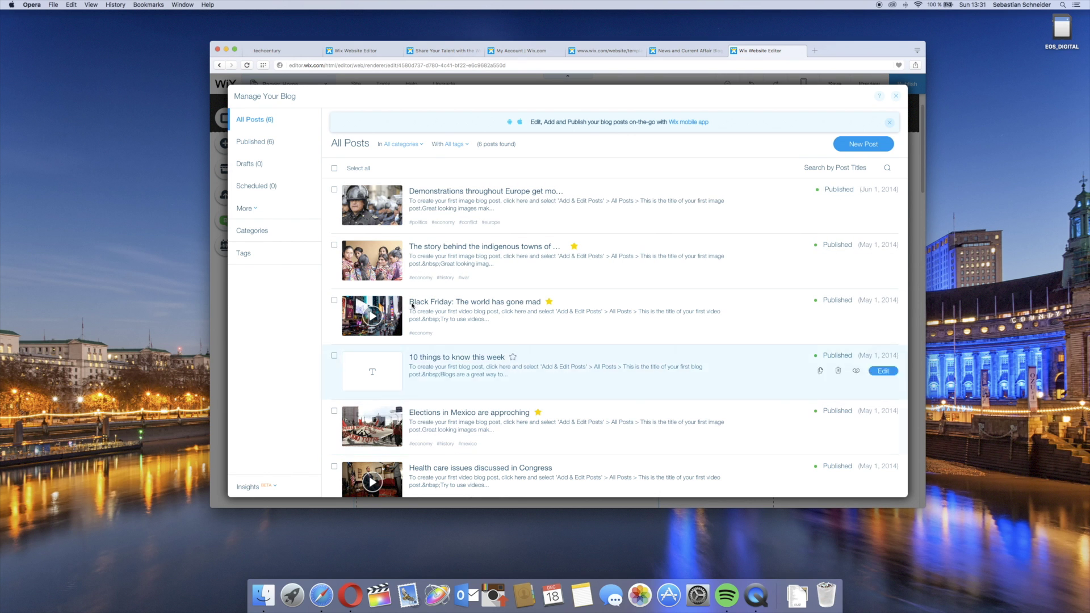
click(334, 169)
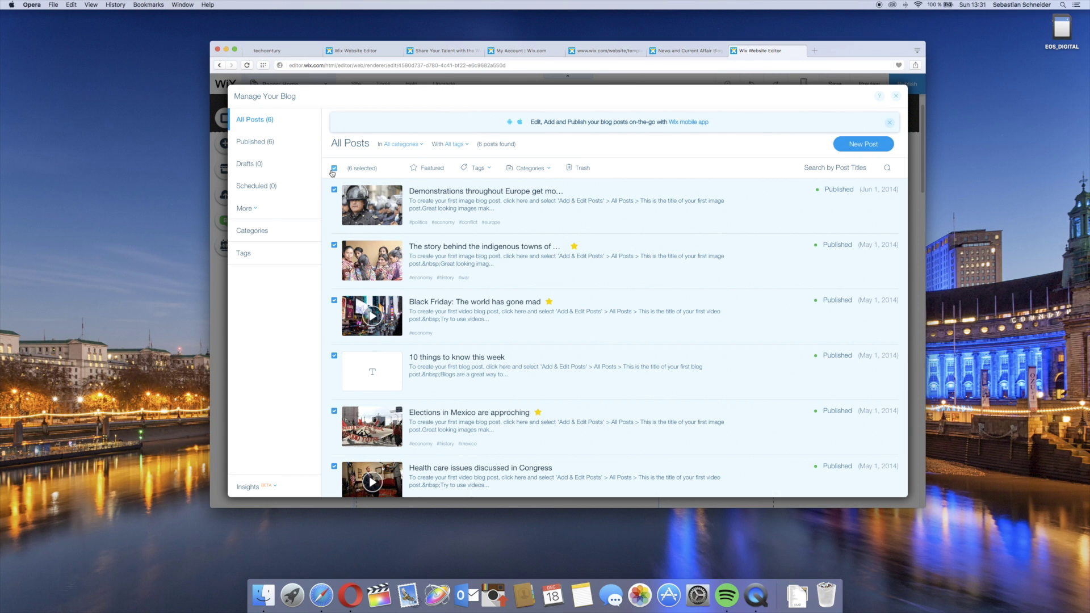
click(570, 169)
click(630, 330)
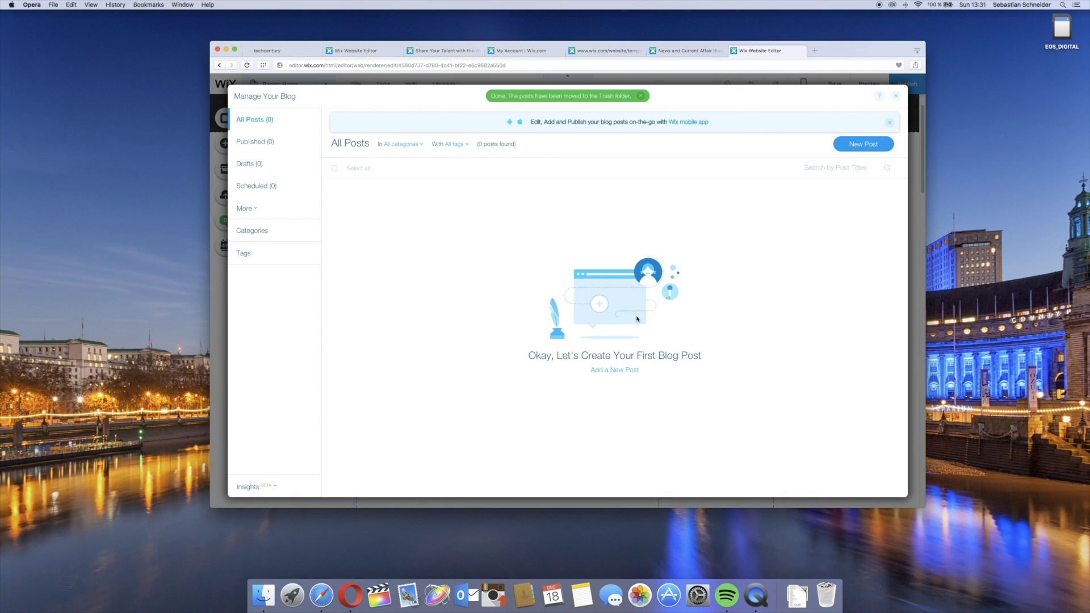
Start a new blog post titled 'TechCentury Ultimate Desk Setup Tour Winter 2016!'
click(866, 146)
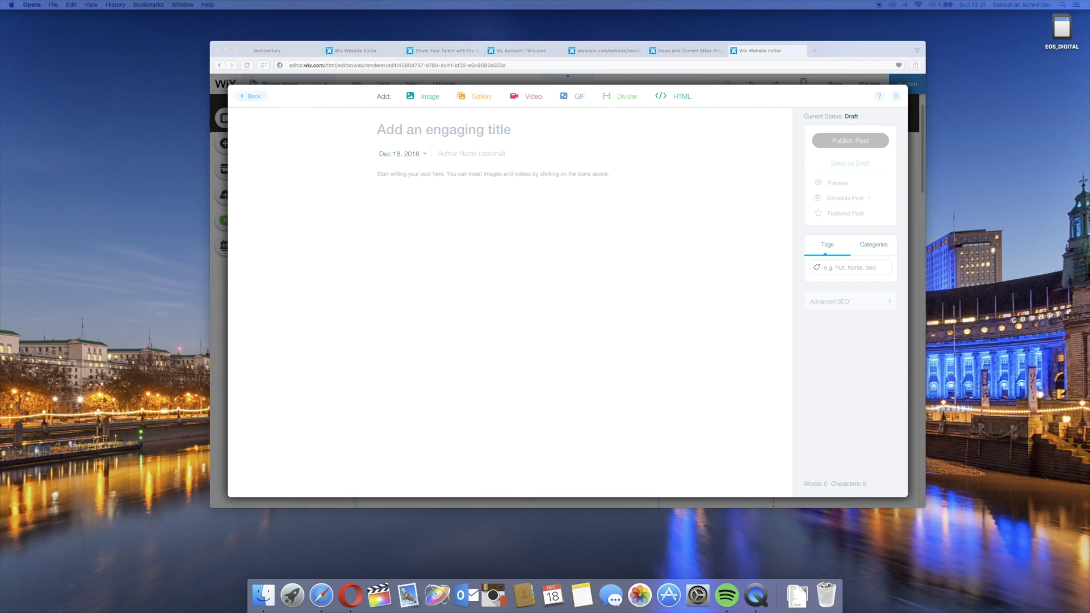
click(467, 132)
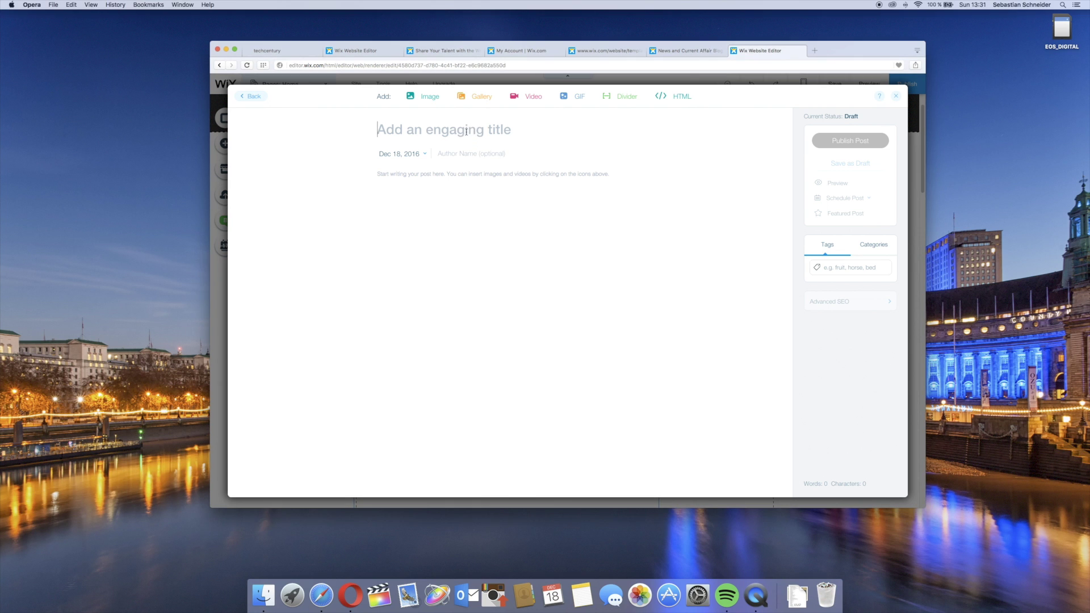
text(TechCentury Ultimate Desk Setup Tour Winter 2016!)
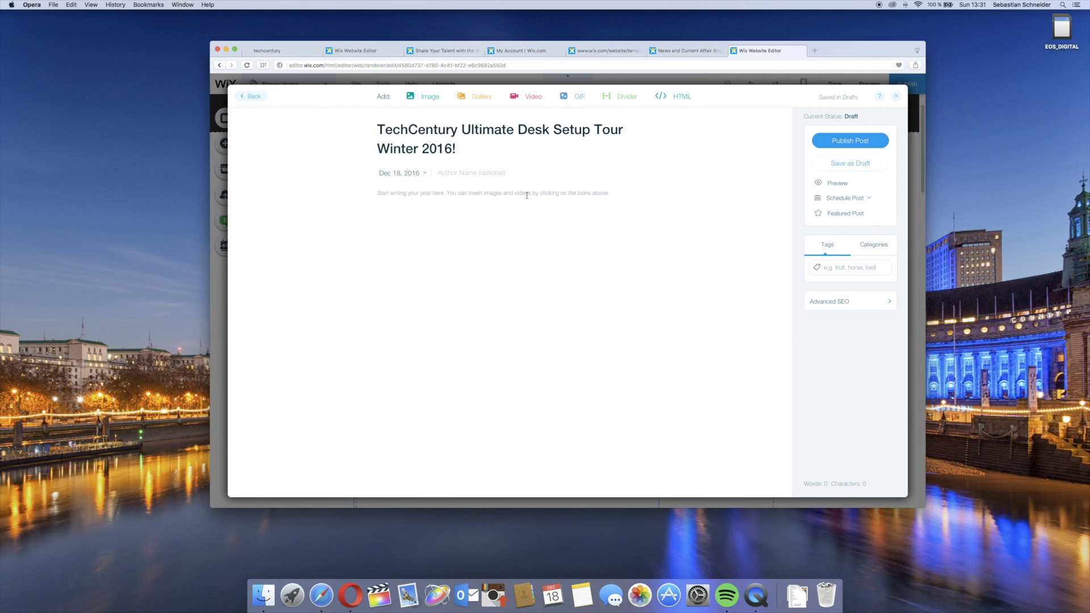
click(408, 174)
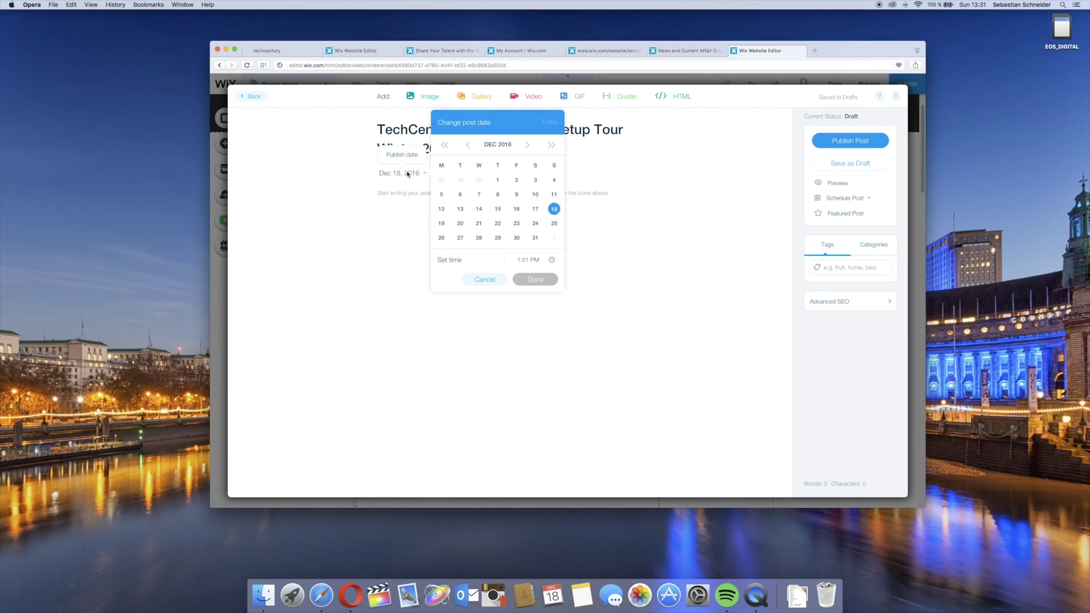
click(408, 175)
click(457, 172)
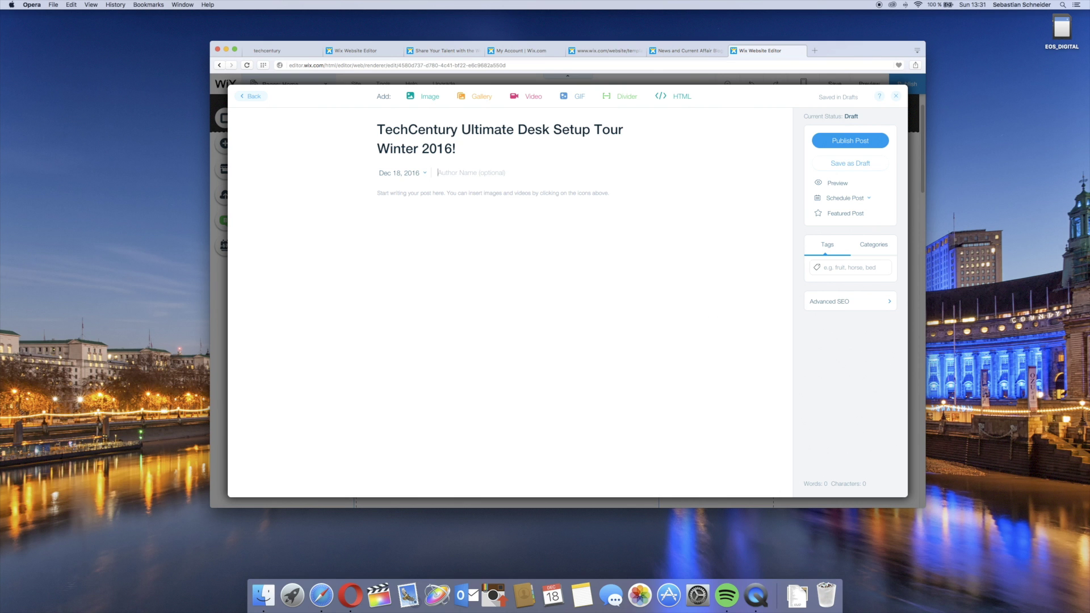
Embed the desk-setup YouTube video in the post body
click(528, 96)
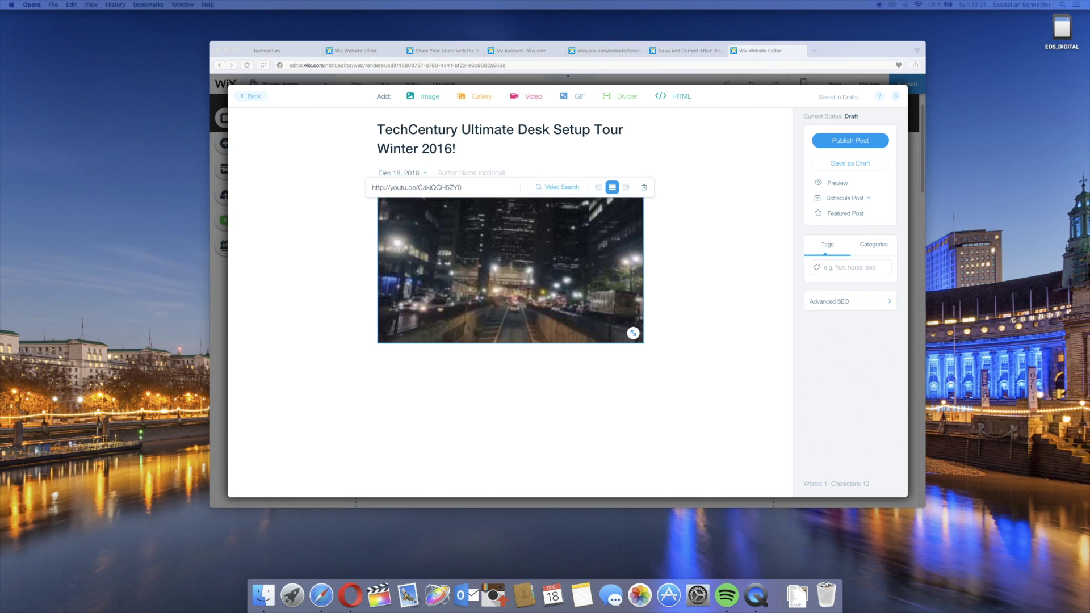
click(465, 187)
key(super+a)
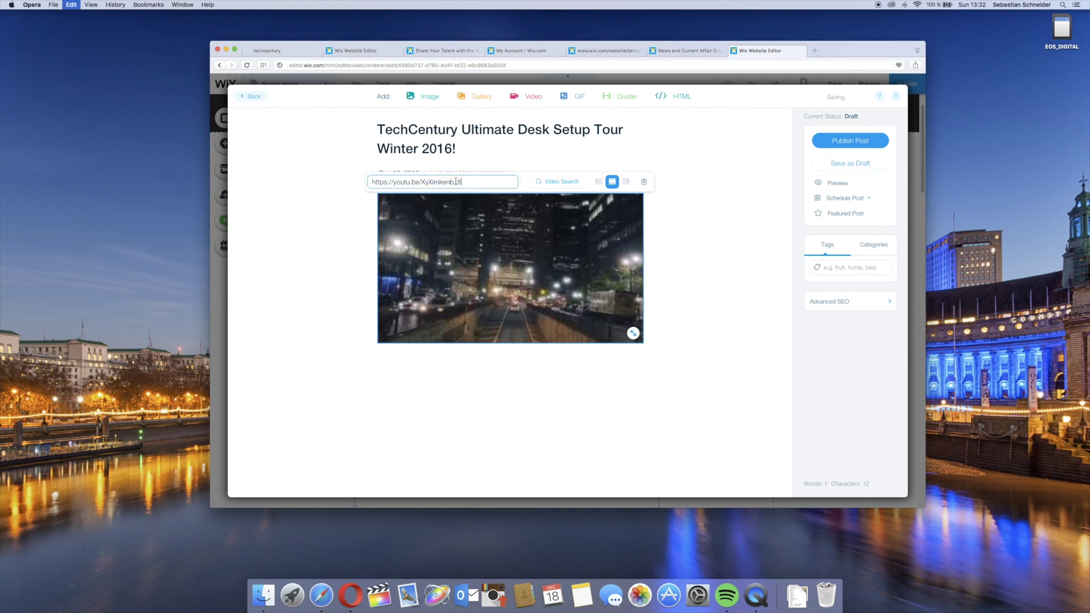
text(http://youtu.be/XyXimkenb_8)
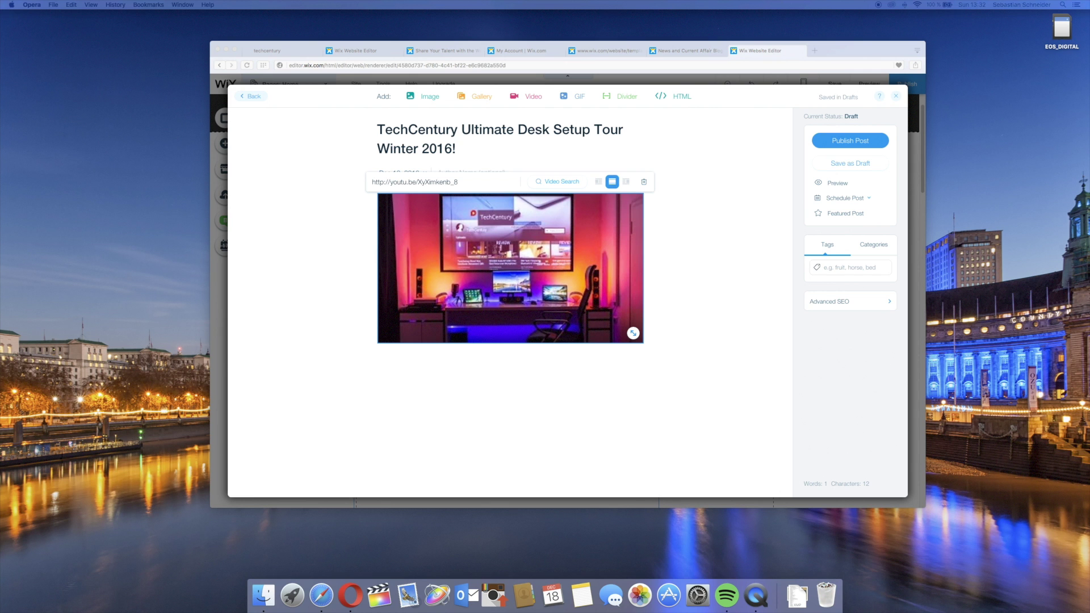
Paste the setup description paragraph and the Amazon product links below the video
click(448, 355)
text(Welcome to my setup tour for Winter 2016! My current setup contains an Optoma HD26 Full HD Projector, an Optoma 92" projector screen, a LG LG BH7430P 5.1 Home Theater System with BluRay, the Microsoft Xbox One S for gaming, 2x Philips Living Colors Bloom, the Rode NT-USB microphone, the Apple iPad Pro 12", the Dell UP2516D IPS Monitor, the late 2014 Apple MacBook Pro 15" with Retina Display, the Logitech K811 keyboard, Logitech MX Master Mouse, the Hama AluPad, the Creative Gigaworks T3 speakers, the Honor 7, LG G Flex2, a 5m LED strip and the Google Chromecast Audio.)
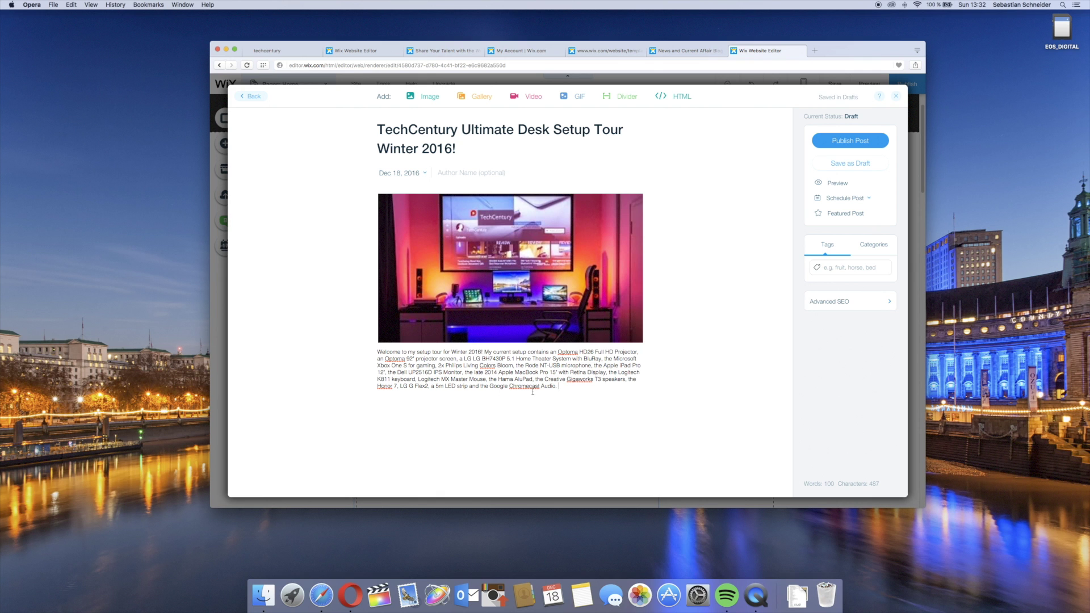
key(Return)
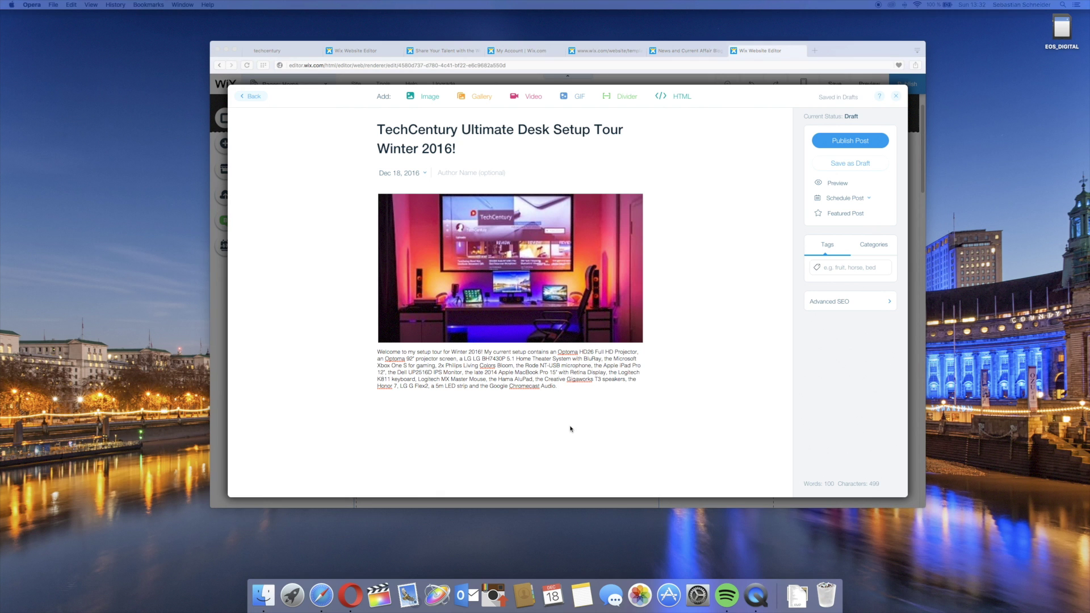
text(Amazon.com Links: Optoma Projector: http://amzn.to/2gOr2dW Similar Projector Screen: http://amzn.to/2ghrS22)
Turn the Optoma Projector and Similar Projector Screen Amazon URLs into web-address links
drag(484, 406, 425, 404)
key(super+c)
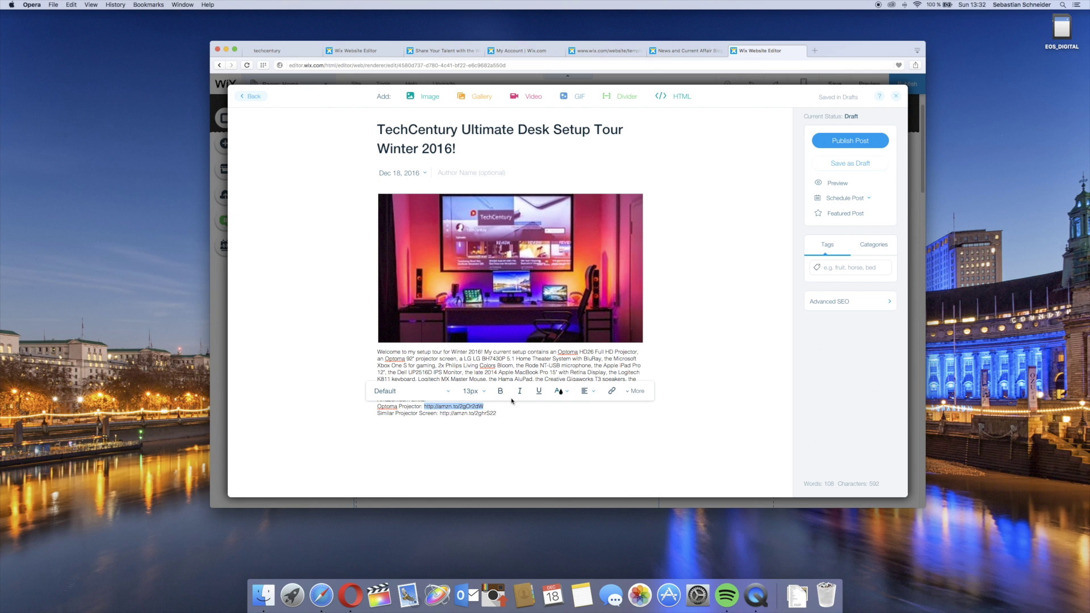
click(612, 391)
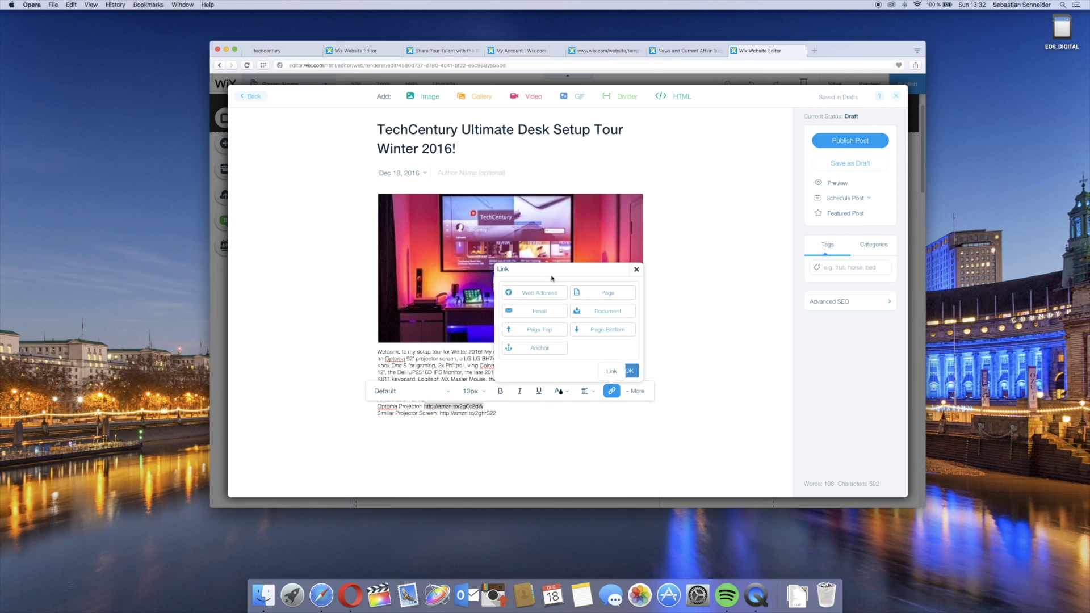
click(543, 293)
key(super+v)
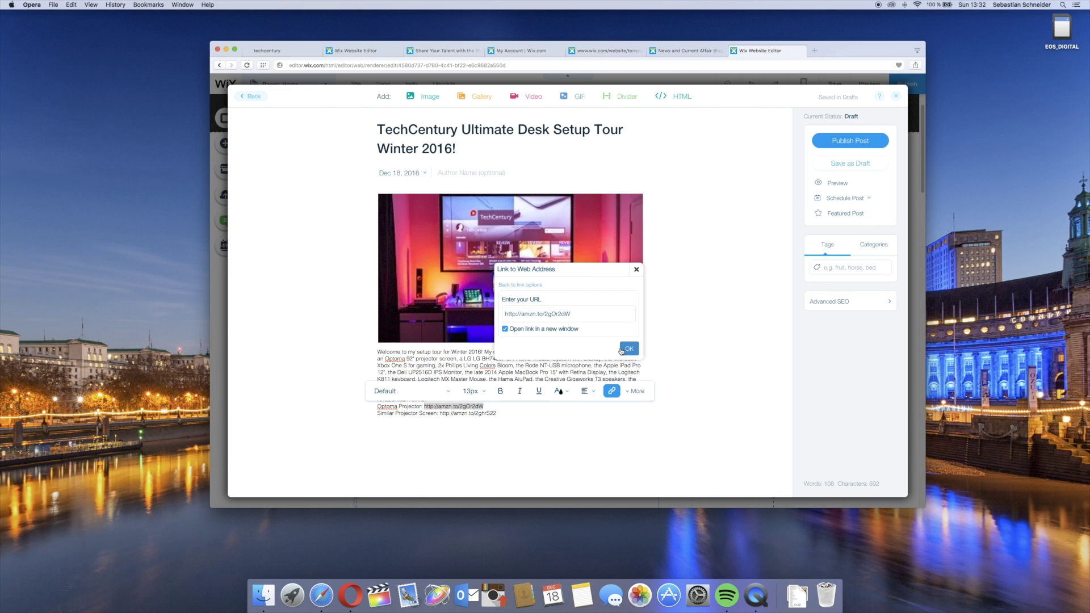
click(630, 349)
drag(497, 413, 440, 413)
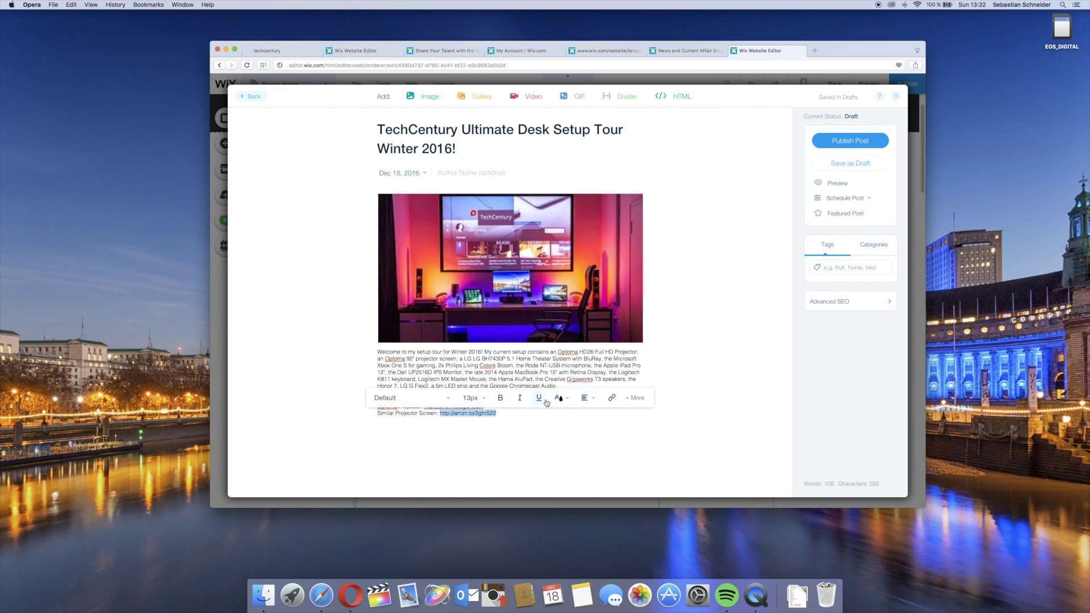
click(611, 397)
click(546, 321)
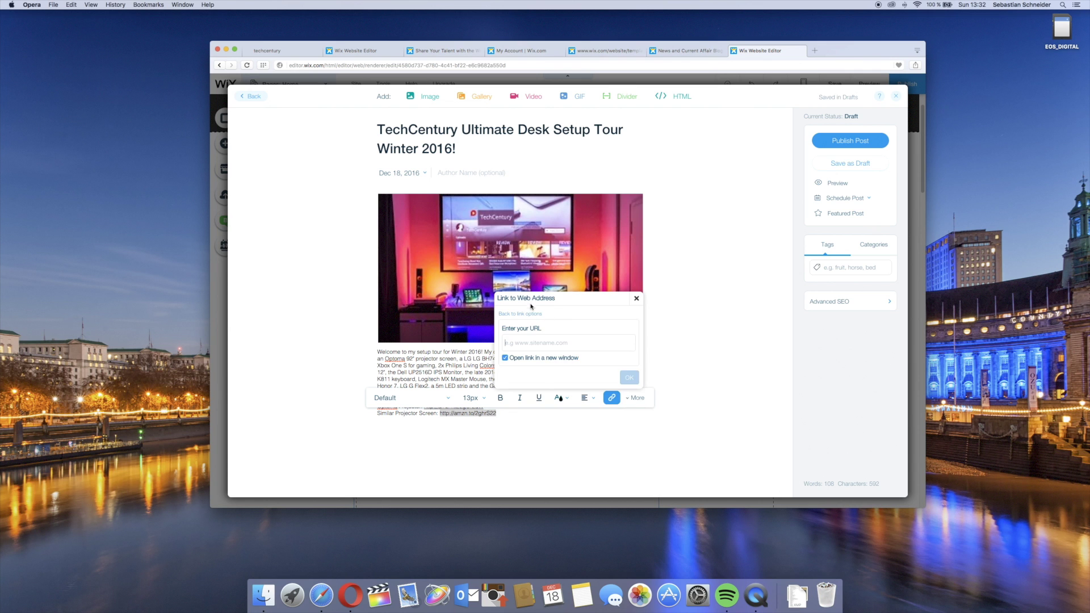
click(623, 382)
click(747, 383)
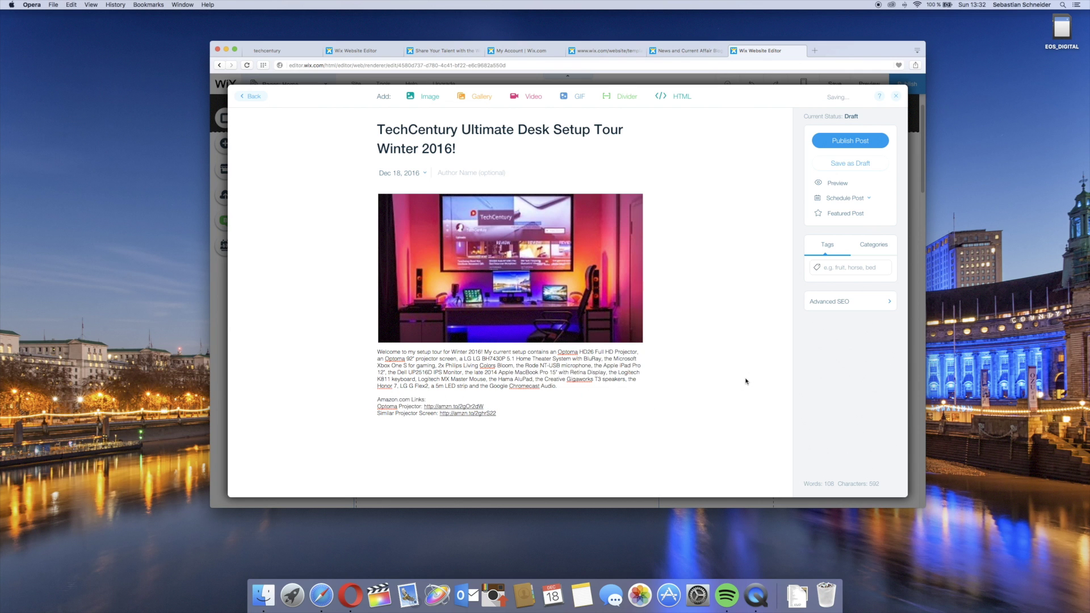
Tag the post with setup tour, techcentury and featured
click(845, 267)
text(setup tour)
key(Return)
text(techcentury)
key(Return)
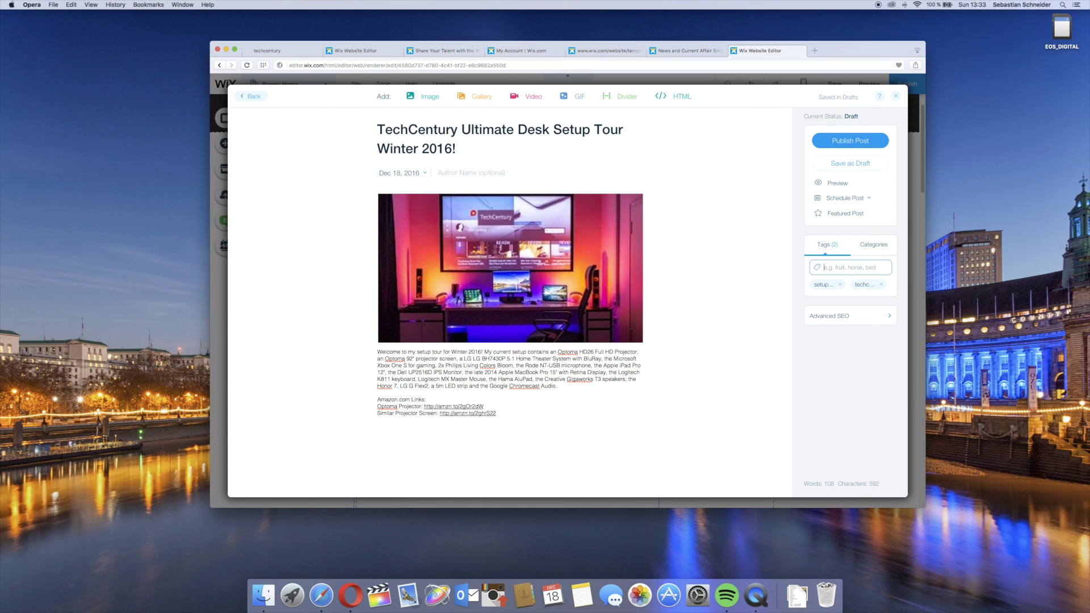
text(feature)
key(Return)
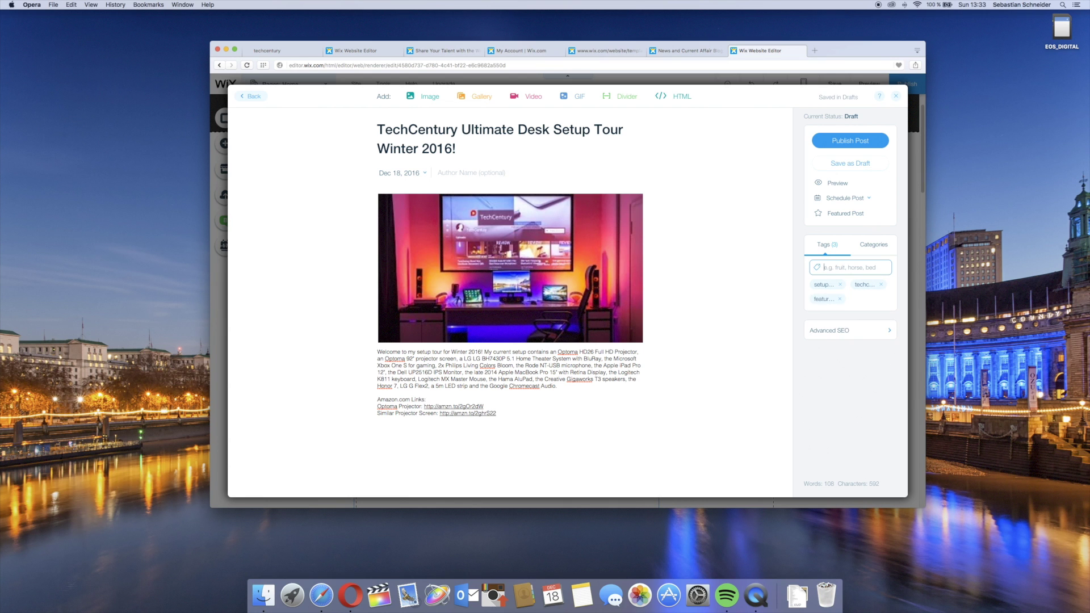
Publish the Desk Setup Tour post and check it in the home page blog feed
click(835, 139)
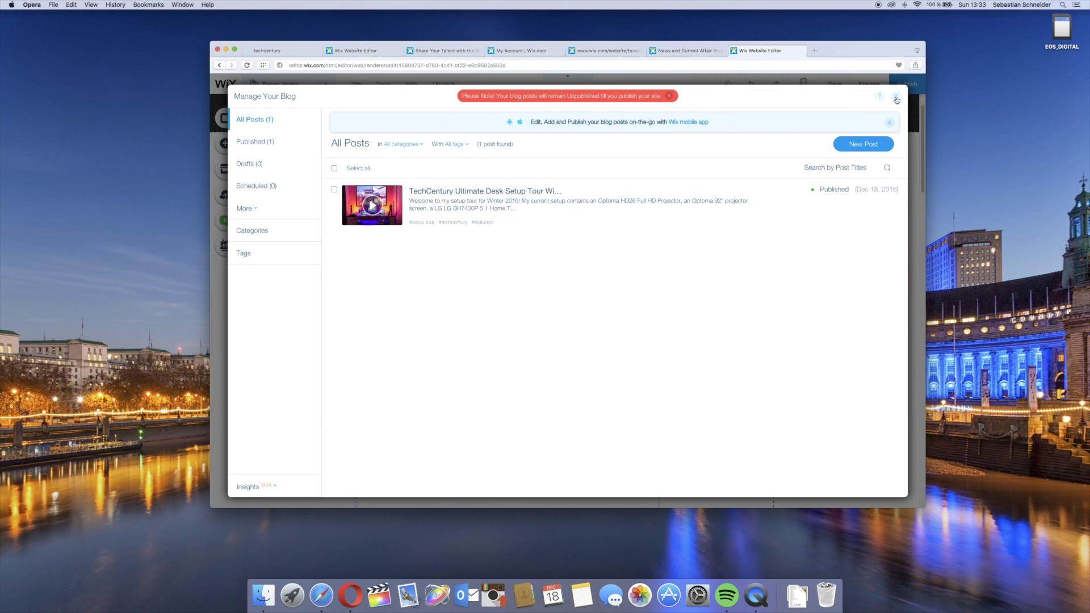
click(896, 96)
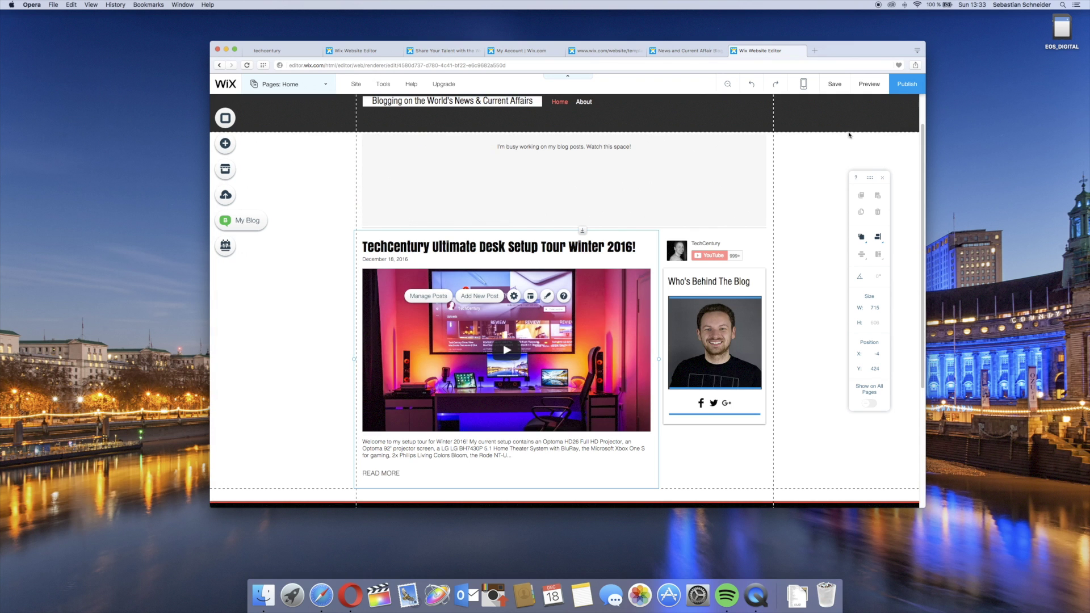
scroll(801, 337, up, 2)
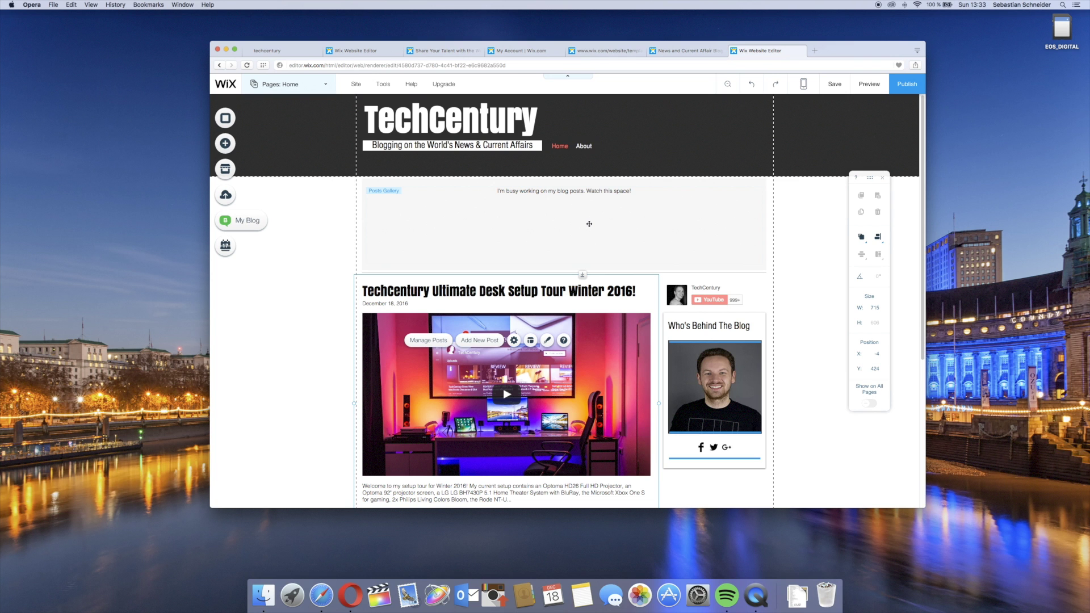
scroll(589, 223, down, 5)
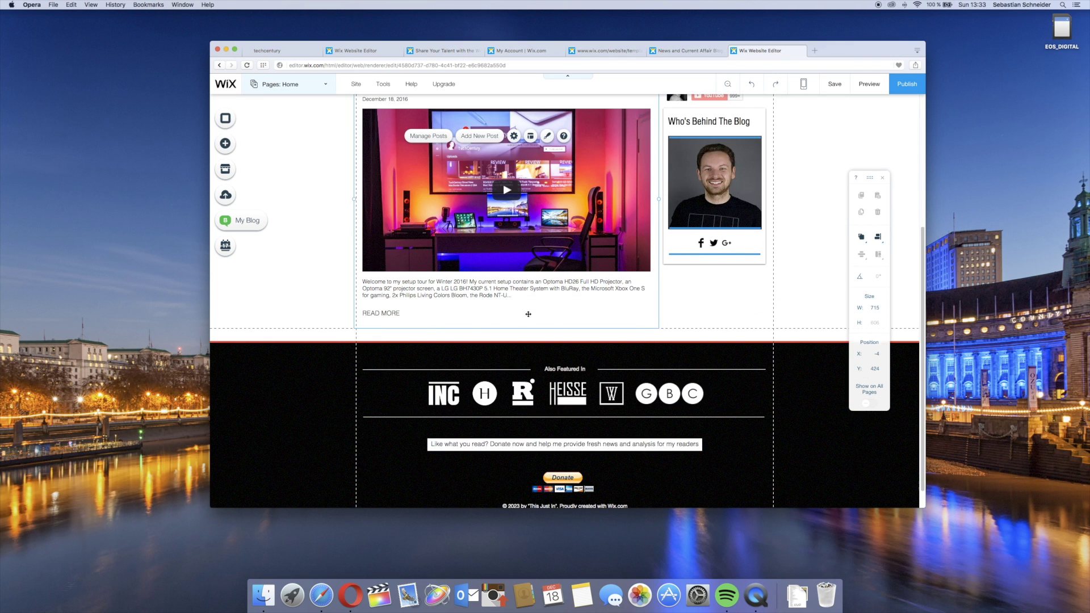
scroll(528, 314, up, 4)
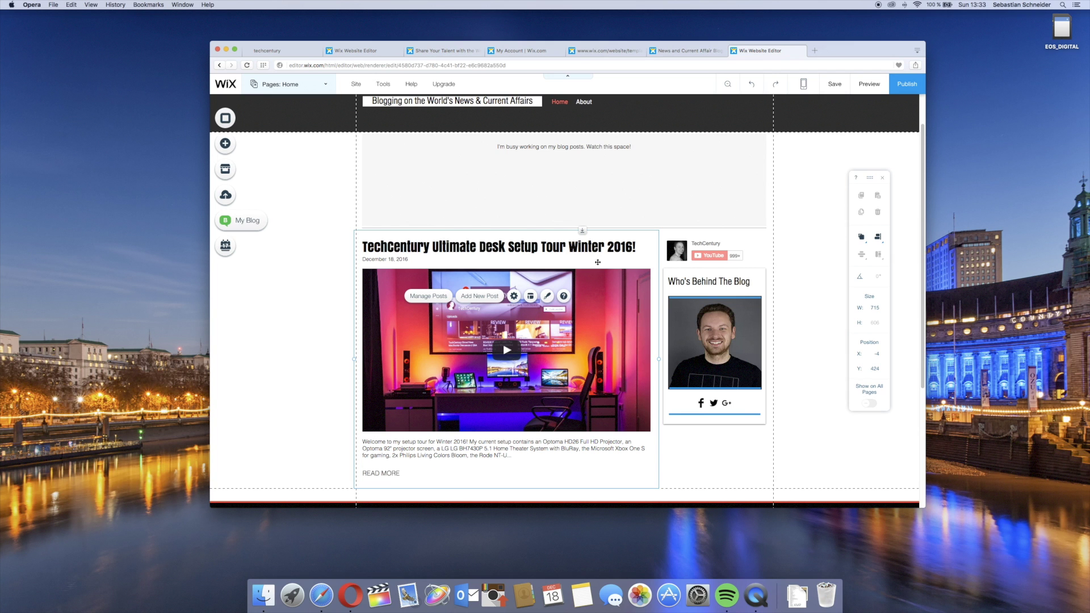
scroll(527, 193, up, 1)
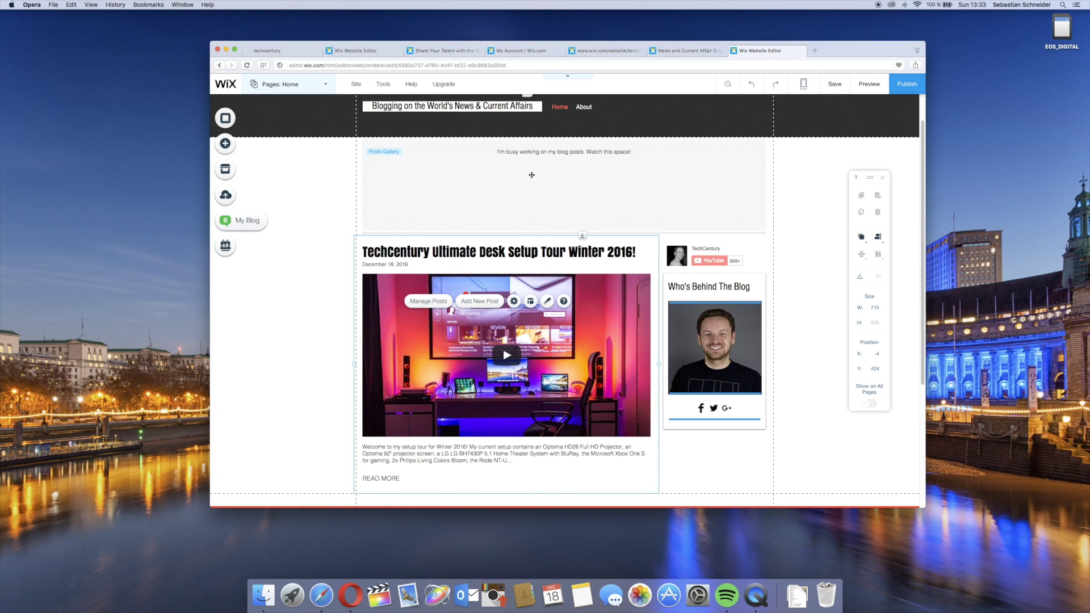
Set the top Posts Gallery to show only posts tagged 'featured'
click(527, 202)
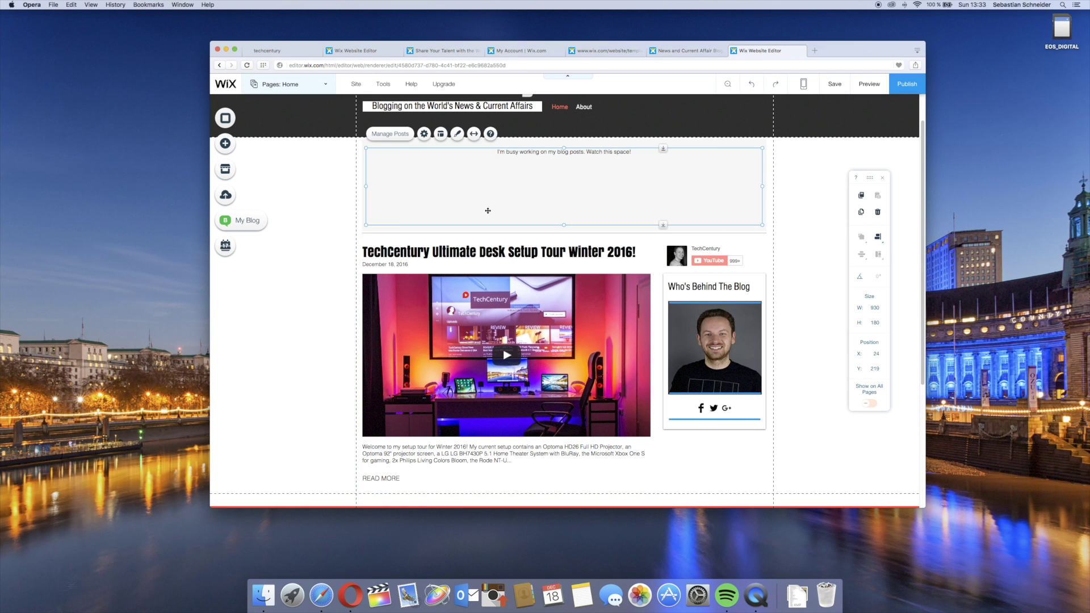
key(Escape)
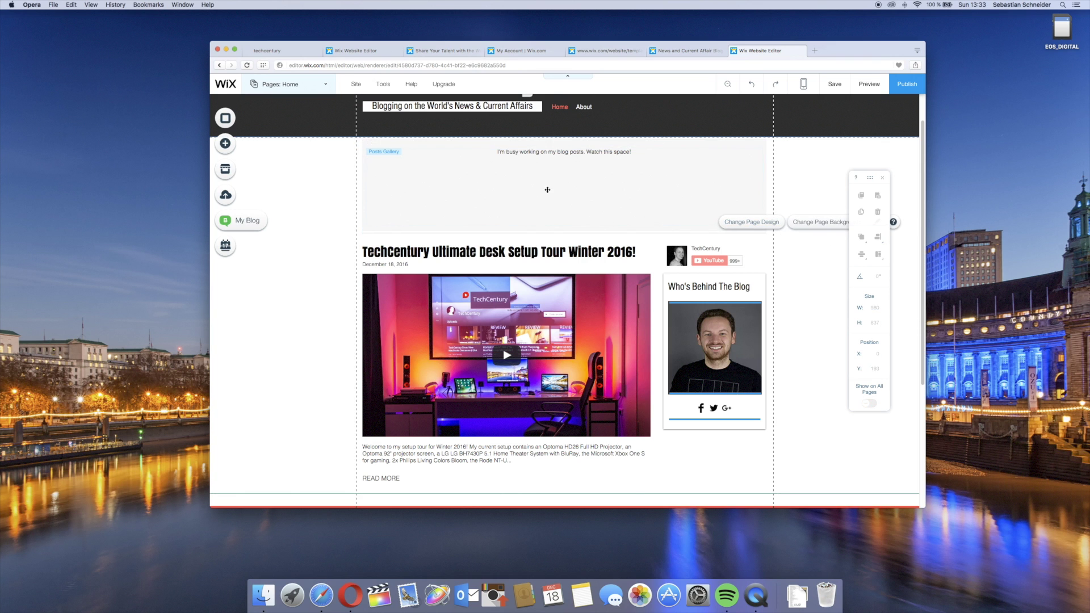
click(525, 187)
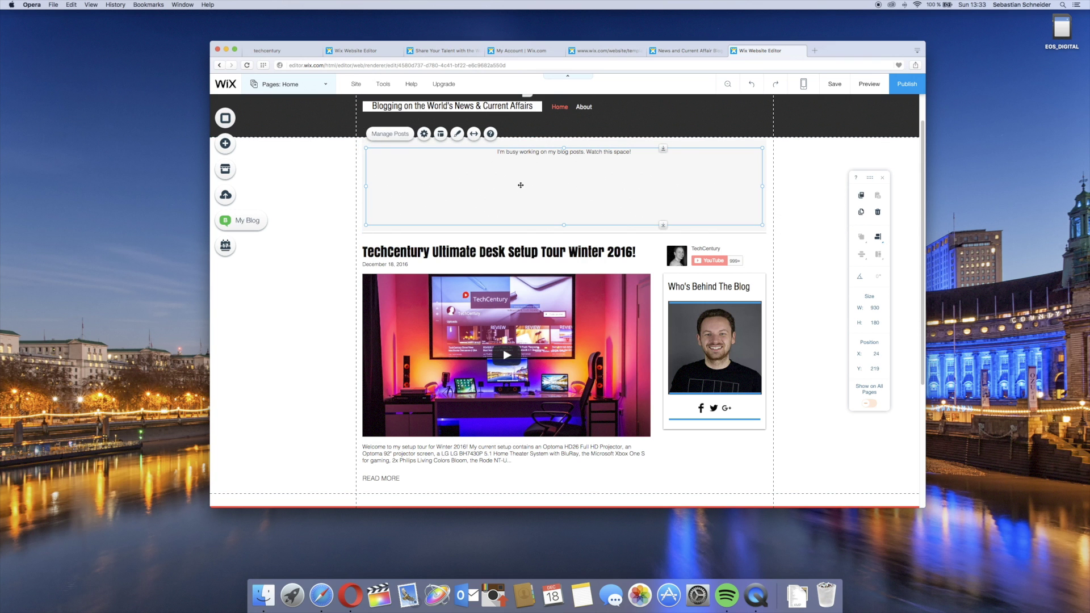
click(423, 134)
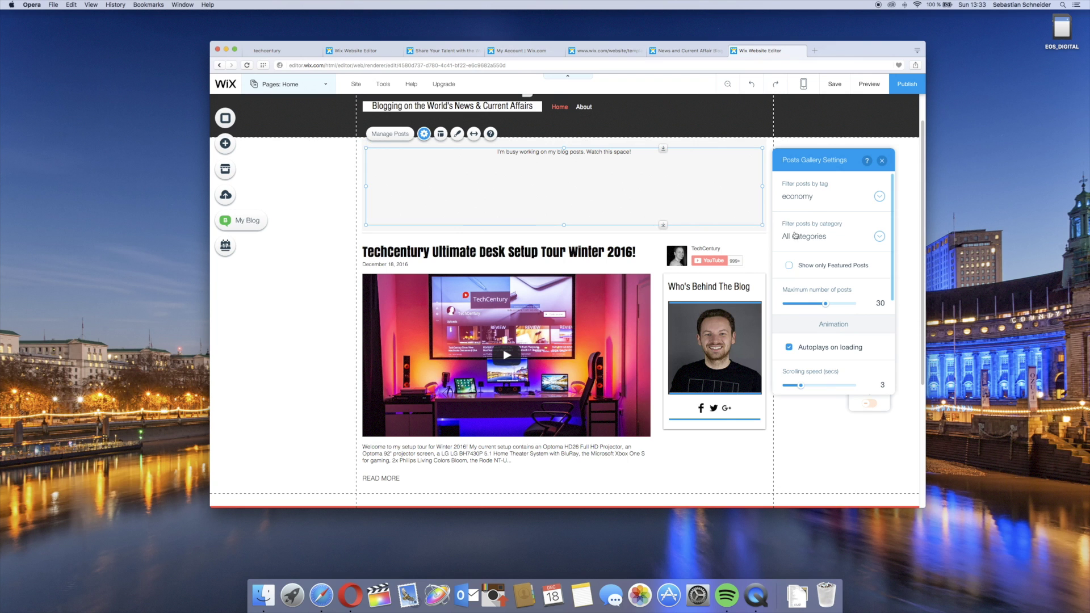
click(805, 197)
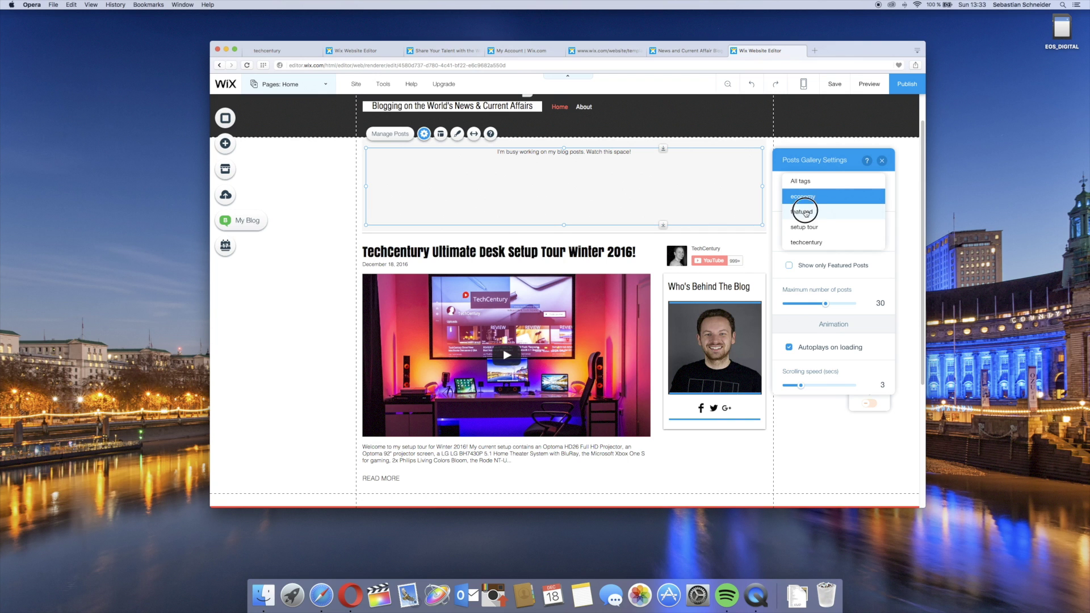
click(805, 212)
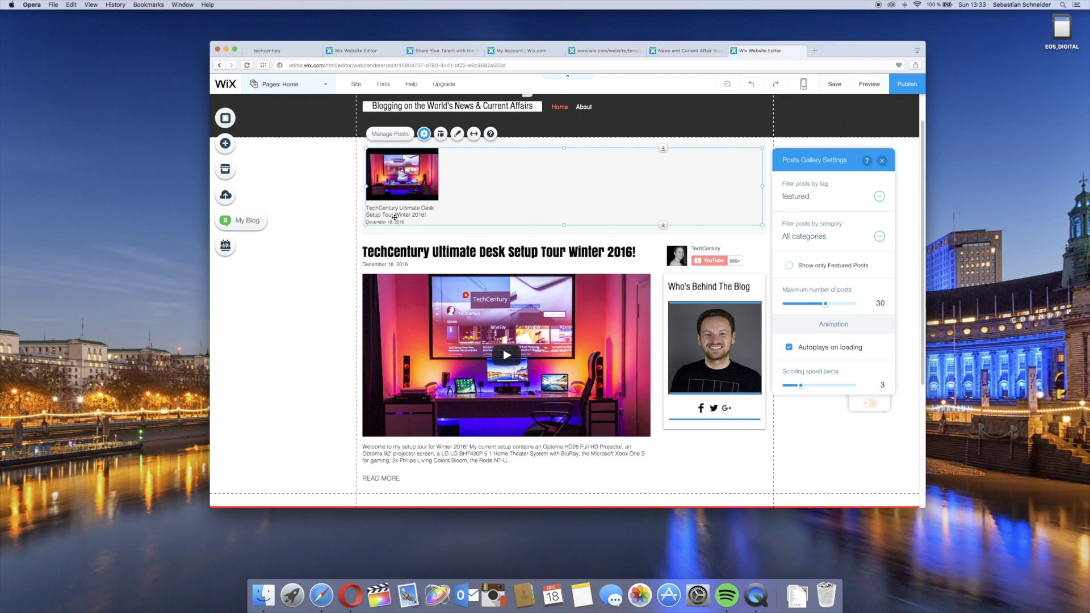
click(285, 52)
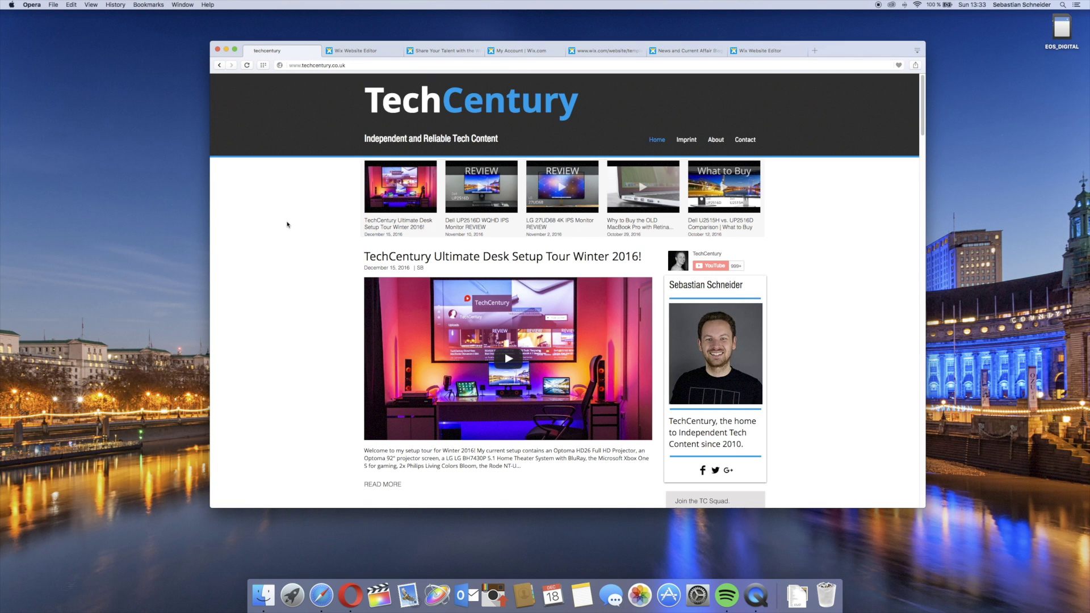
scroll(288, 225, down, 1)
scroll(321, 277, down, 4)
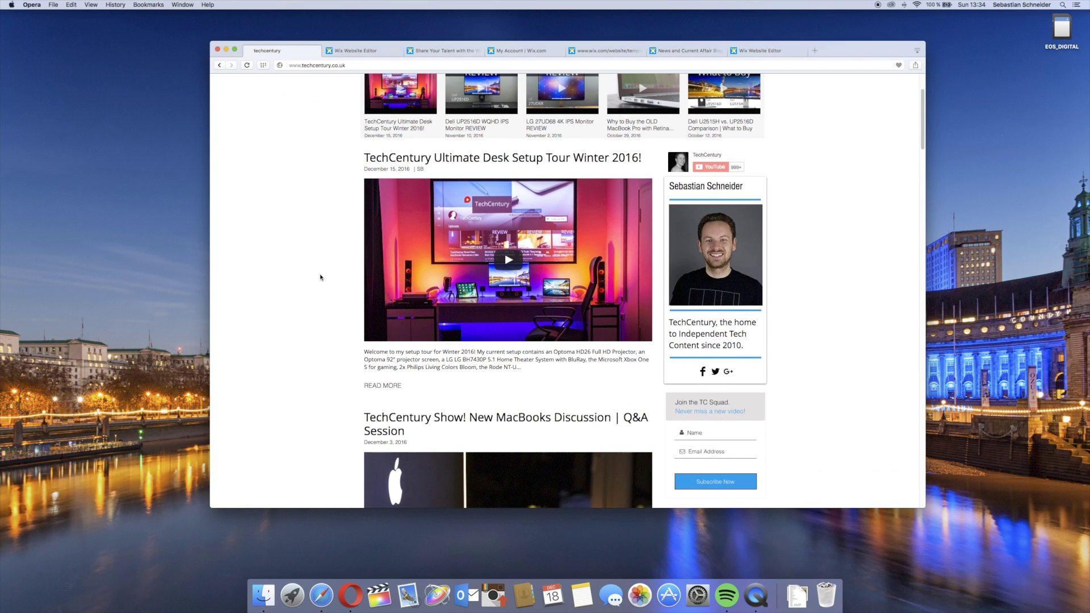
scroll(415, 420, down, 1)
scroll(414, 416, down, 5)
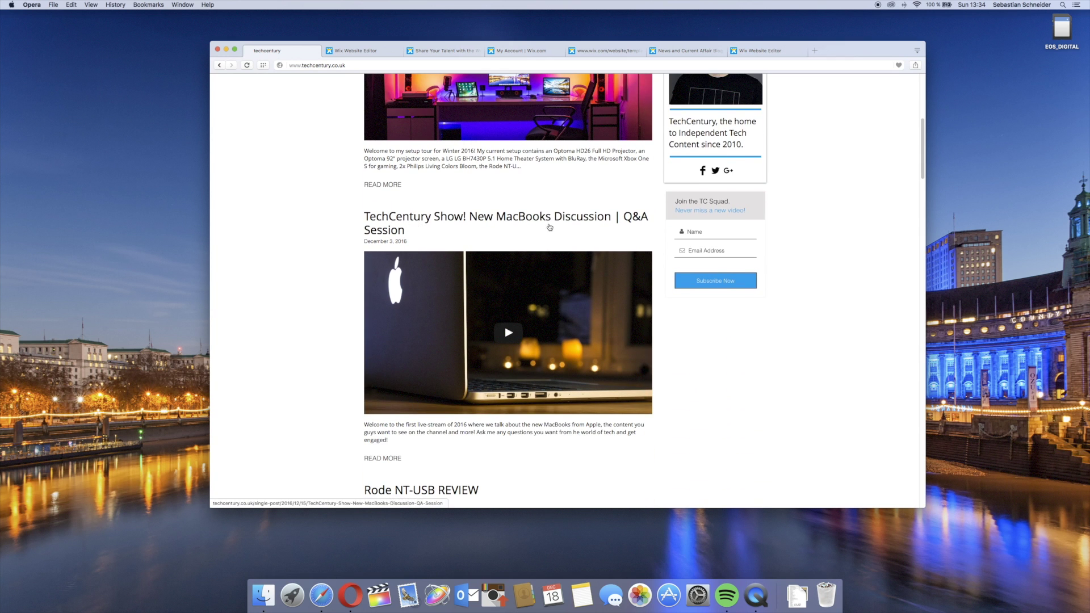
scroll(546, 227, up, 10)
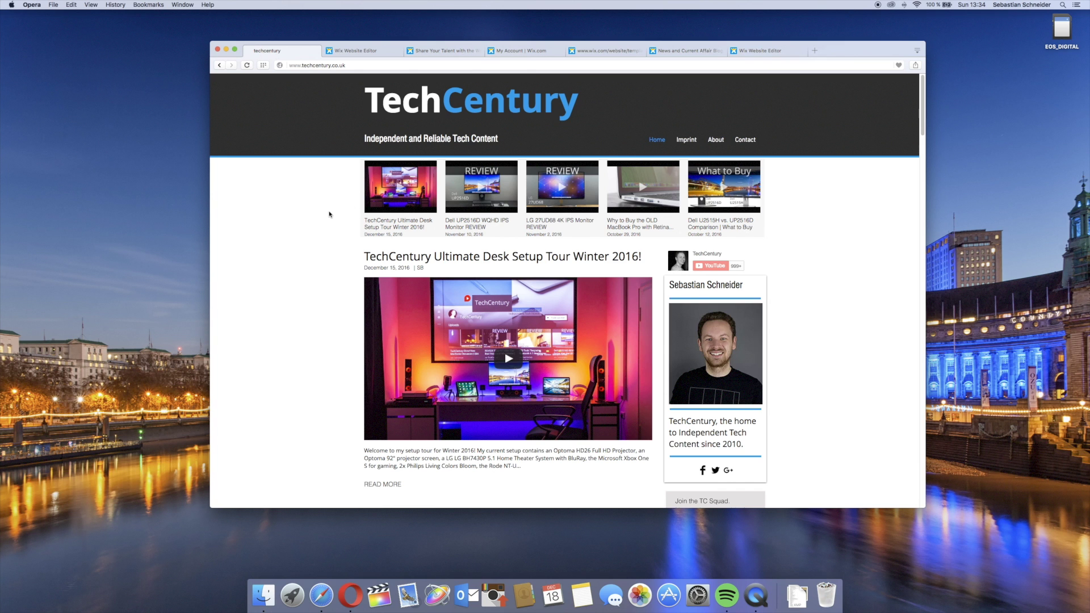
scroll(318, 245, down, 1)
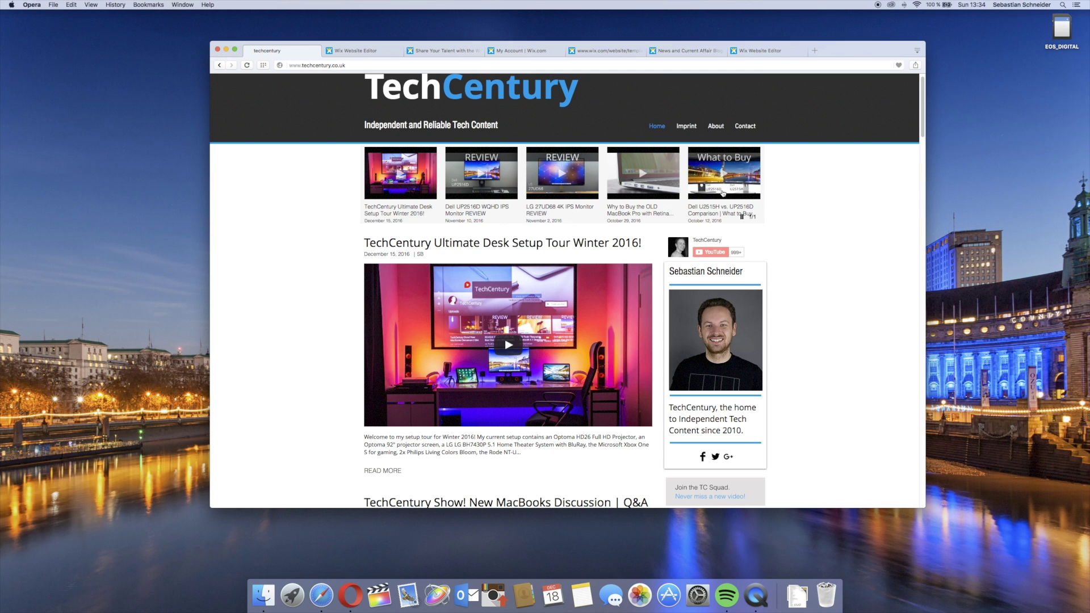
scroll(316, 340, down, 10)
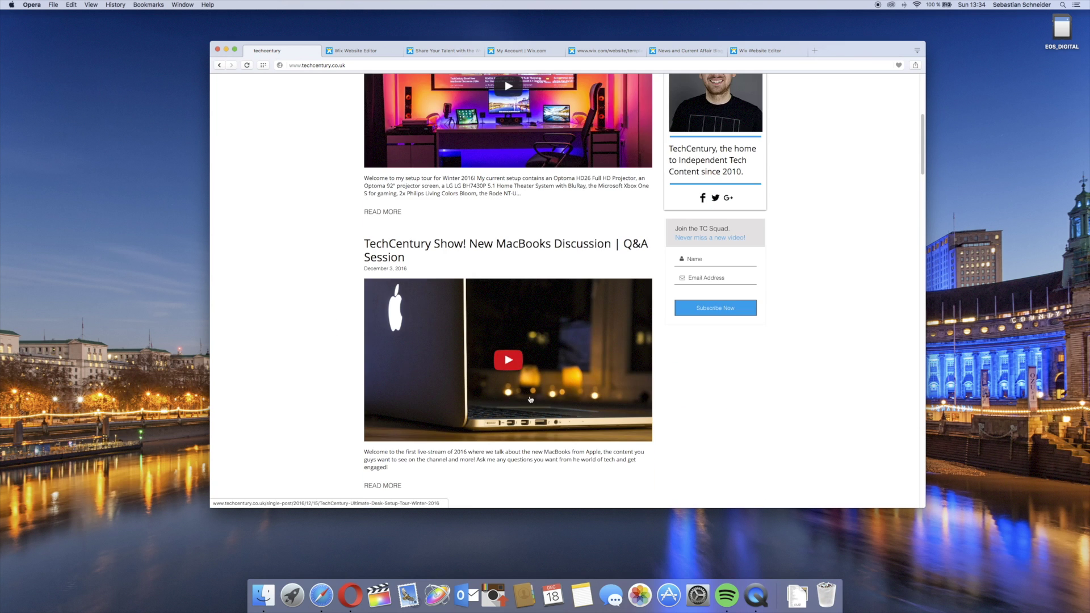
scroll(531, 399, up, 10)
key(ctrl+Tab)
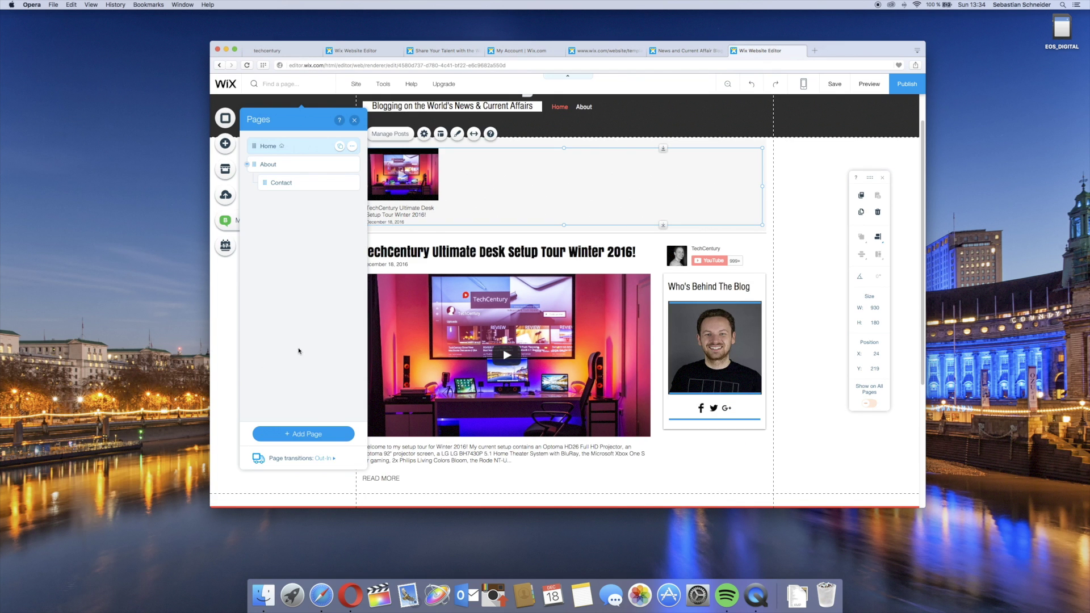
Add a new blank page named About 2
click(247, 165)
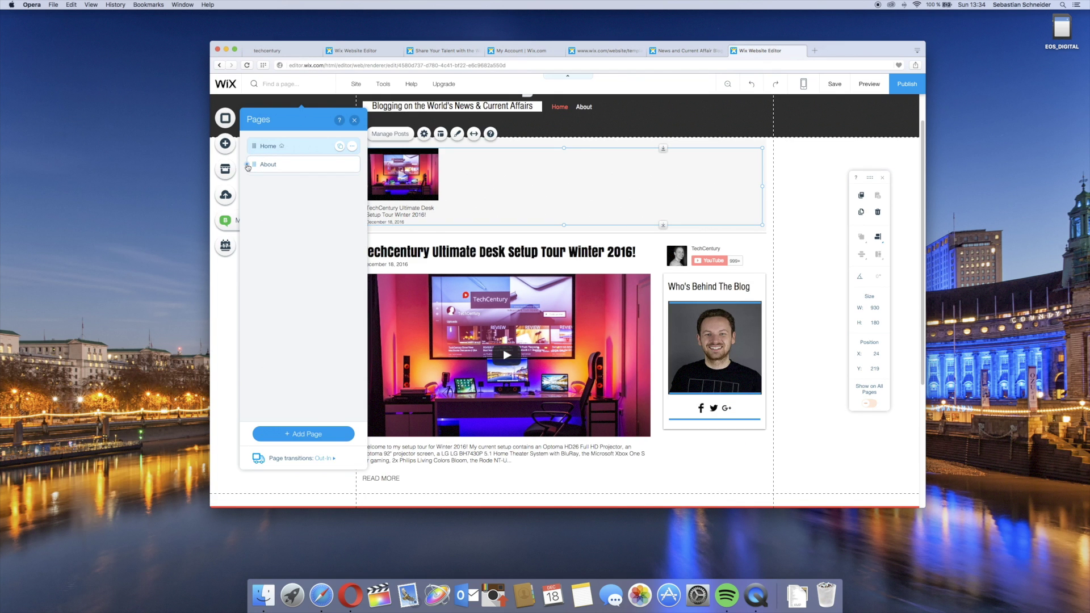
click(291, 438)
click(397, 366)
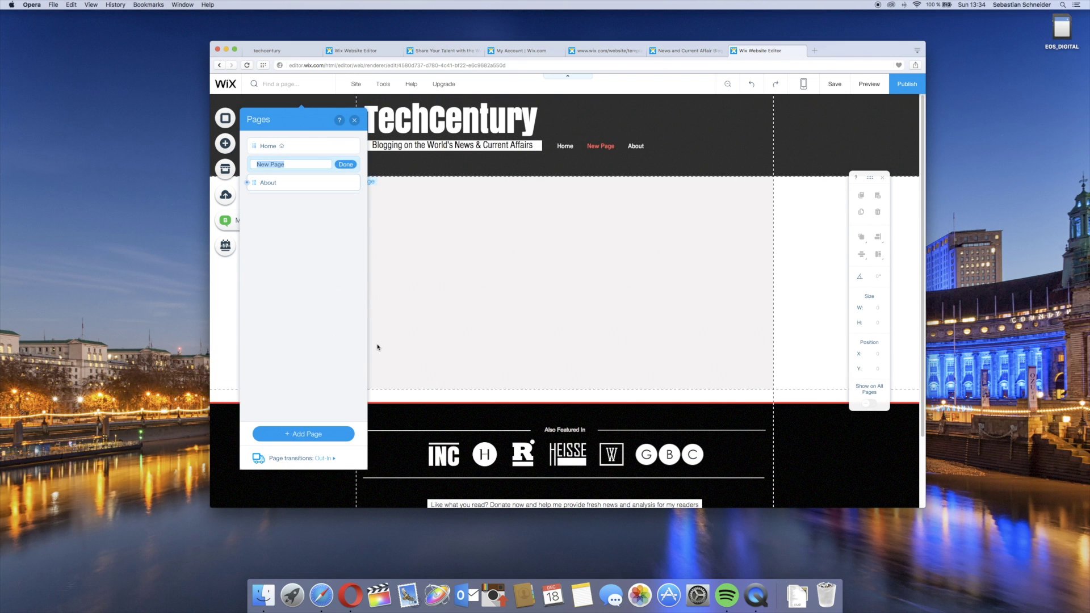
text(About 2)
key(Return)
click(549, 301)
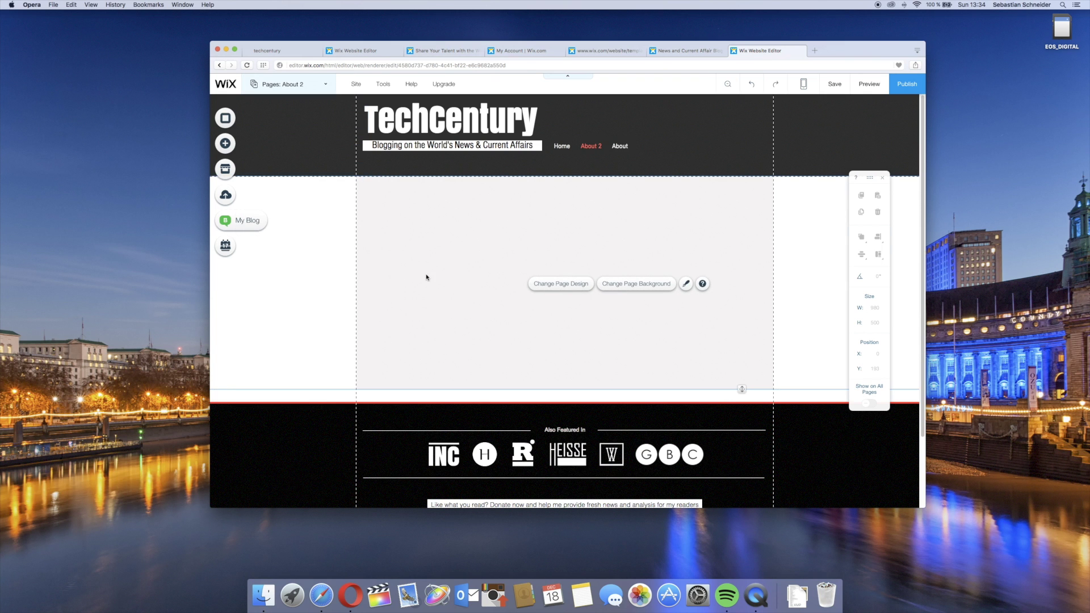
Place a title text reading 'About' on the About 2 page
click(227, 146)
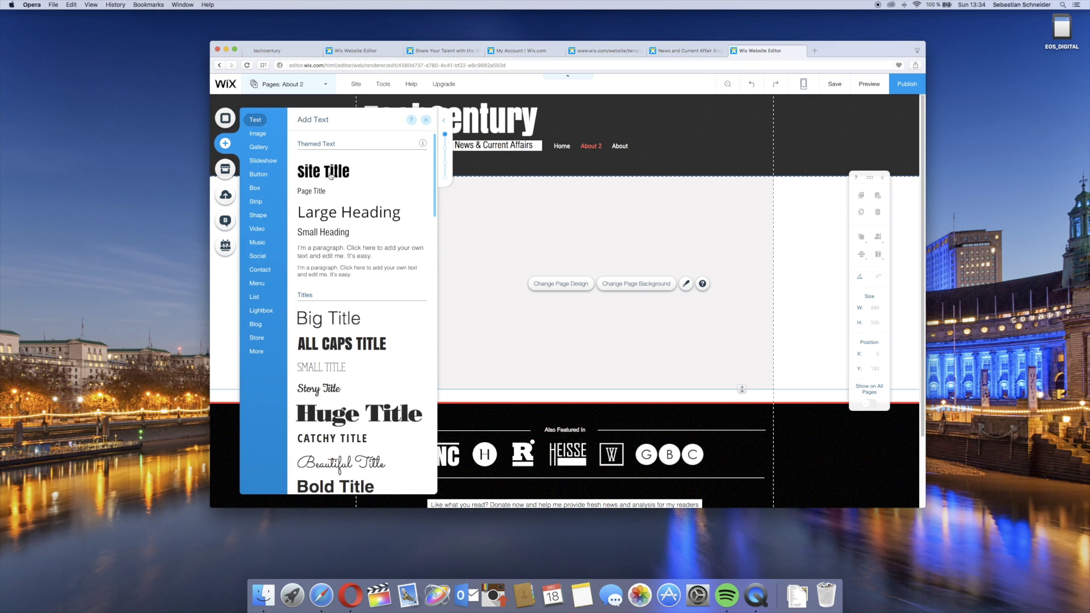
drag(323, 171, 527, 197)
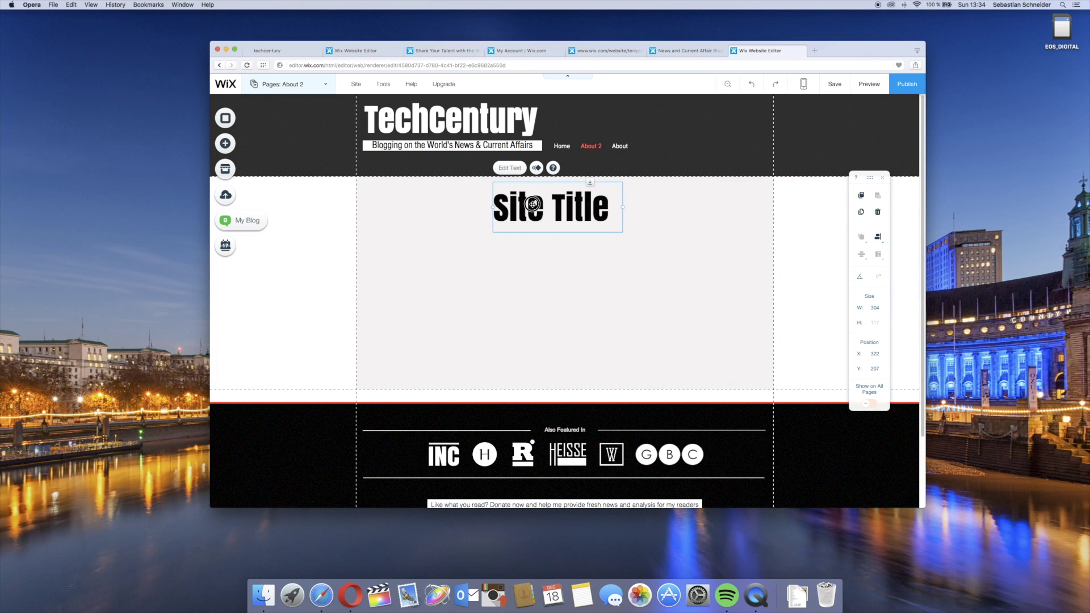
double_click(531, 202)
text(About)
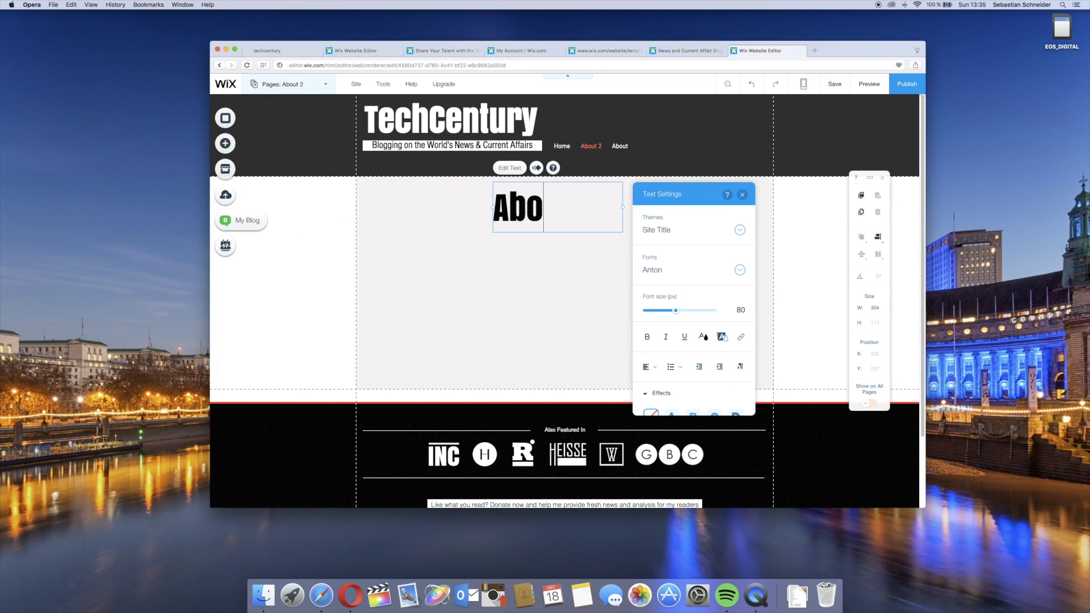
click(270, 244)
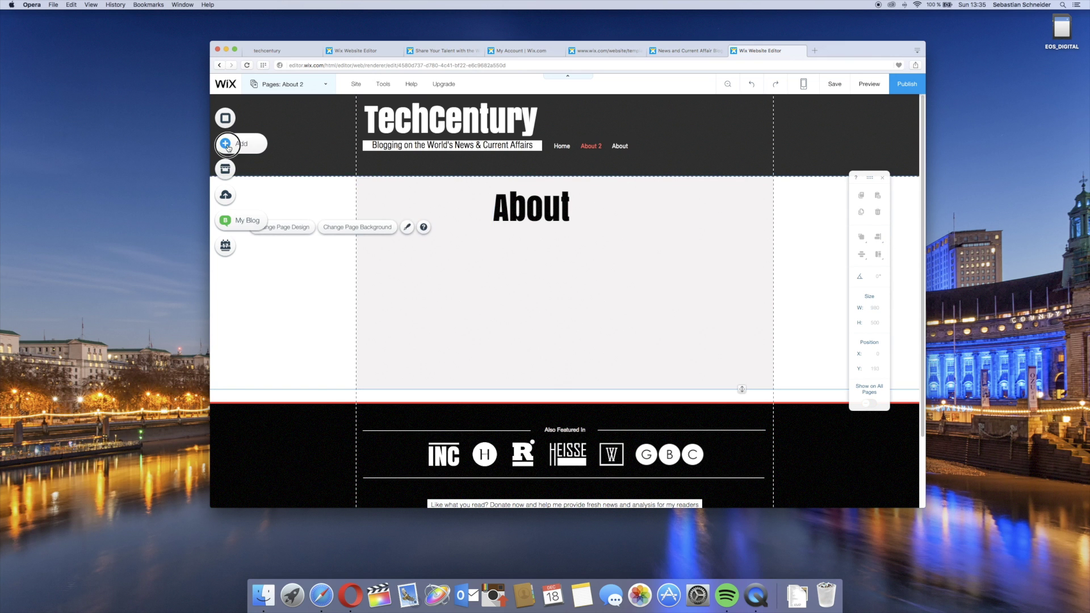
Add a paragraph reading 'This is just a quick tutorial' under the About heading
click(225, 144)
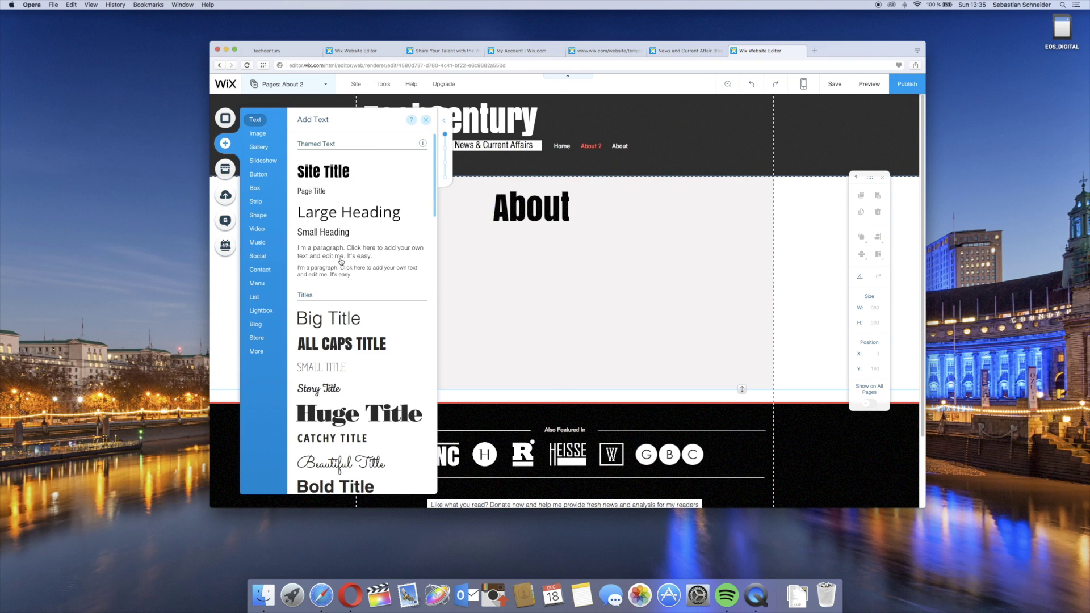
drag(336, 254, 535, 279)
double_click(542, 272)
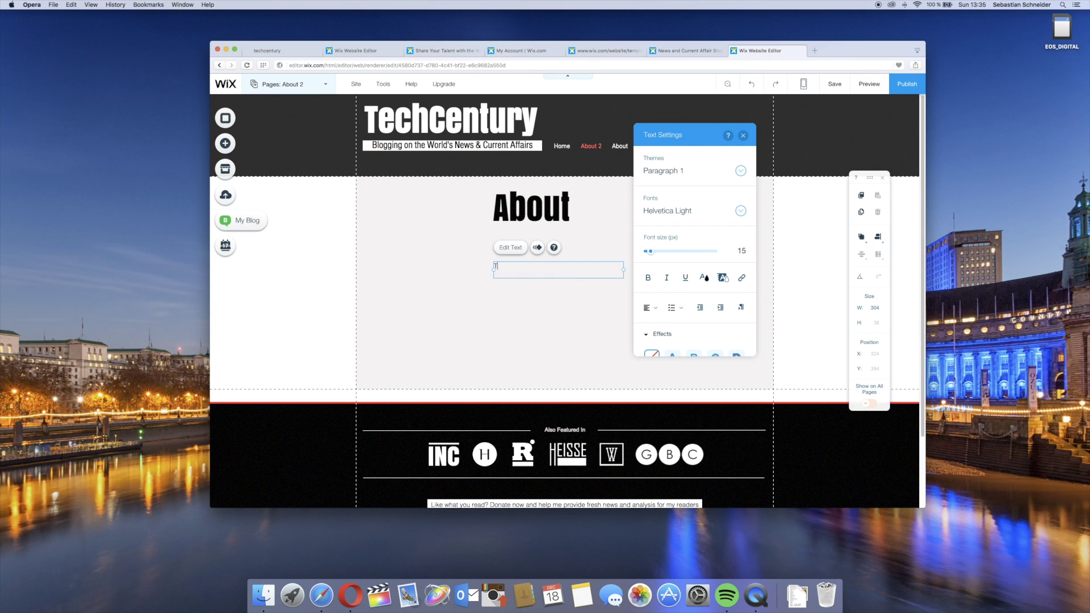
text(his is just a quick tu)
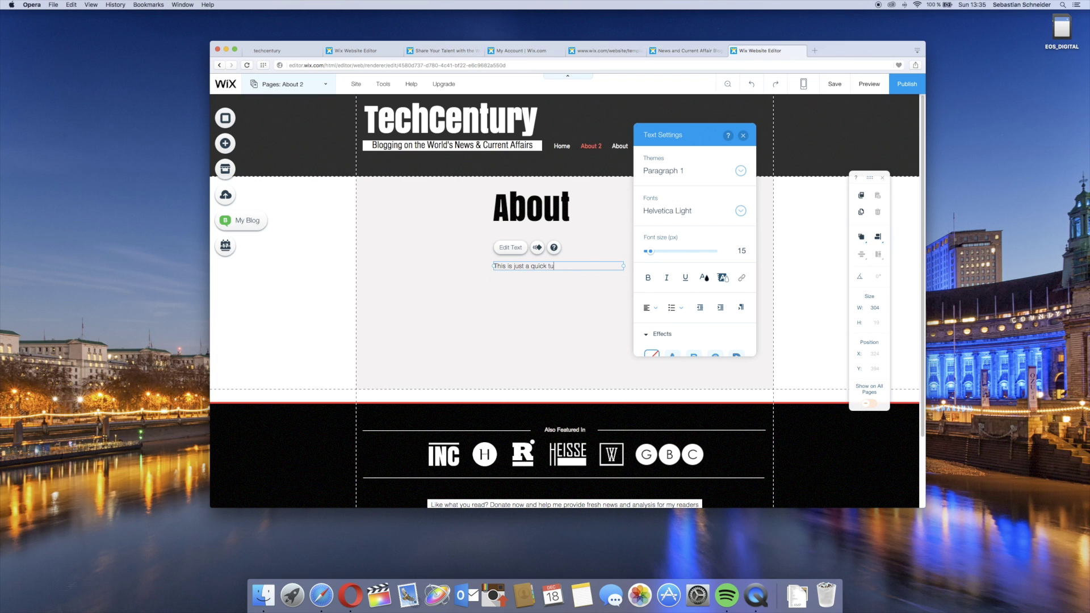
text(torial)
click(541, 306)
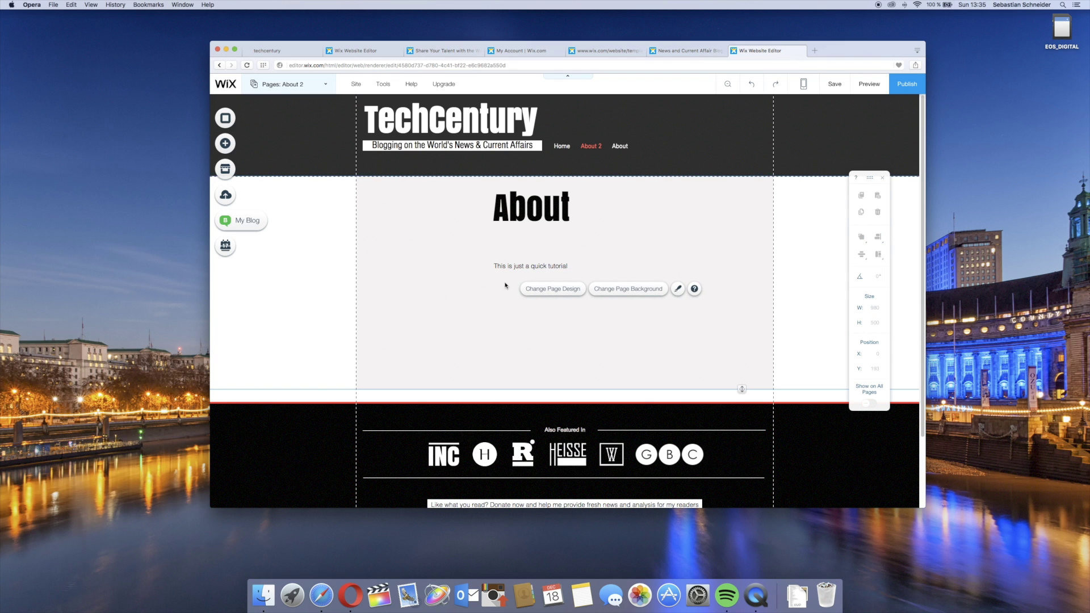
Check the About page on the live TechCentury site, then return to the editor
click(256, 50)
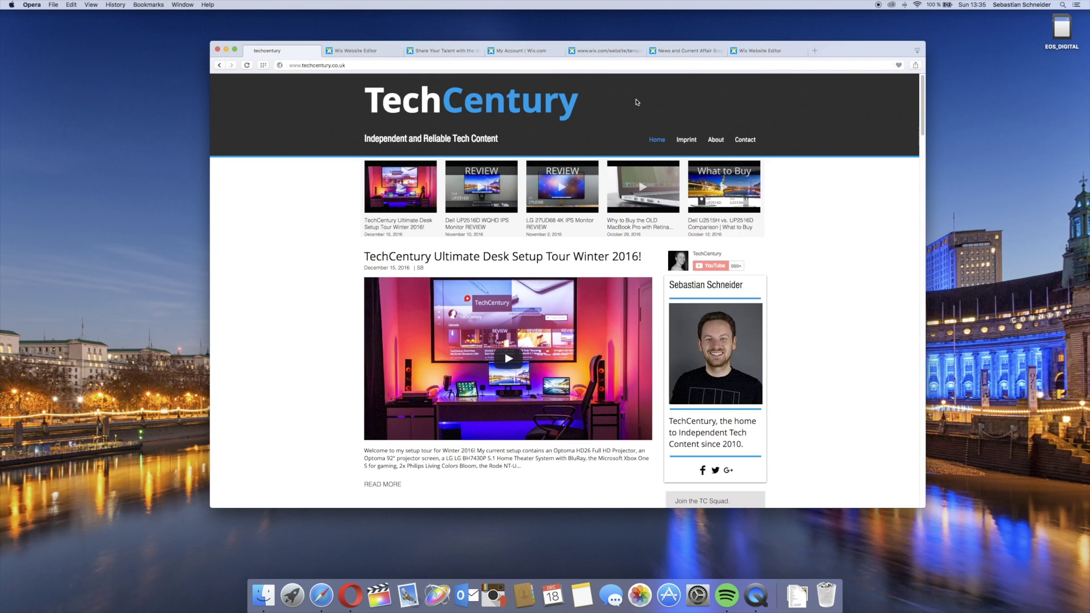
click(717, 140)
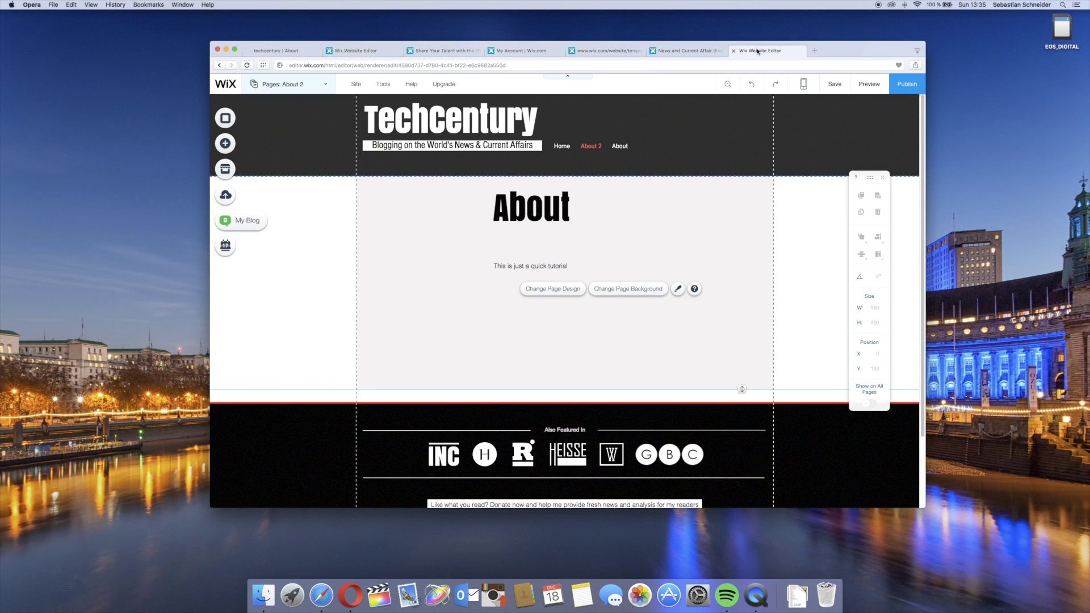
click(225, 168)
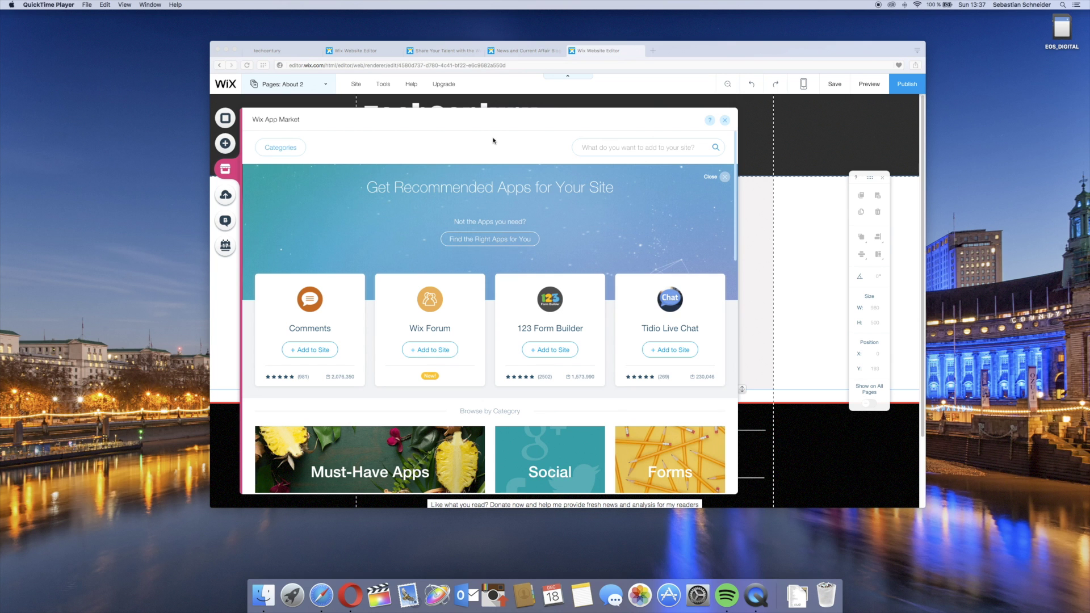
Browse the App Market's Apps for Blogs category, where Wix Blog shows as installed
click(226, 172)
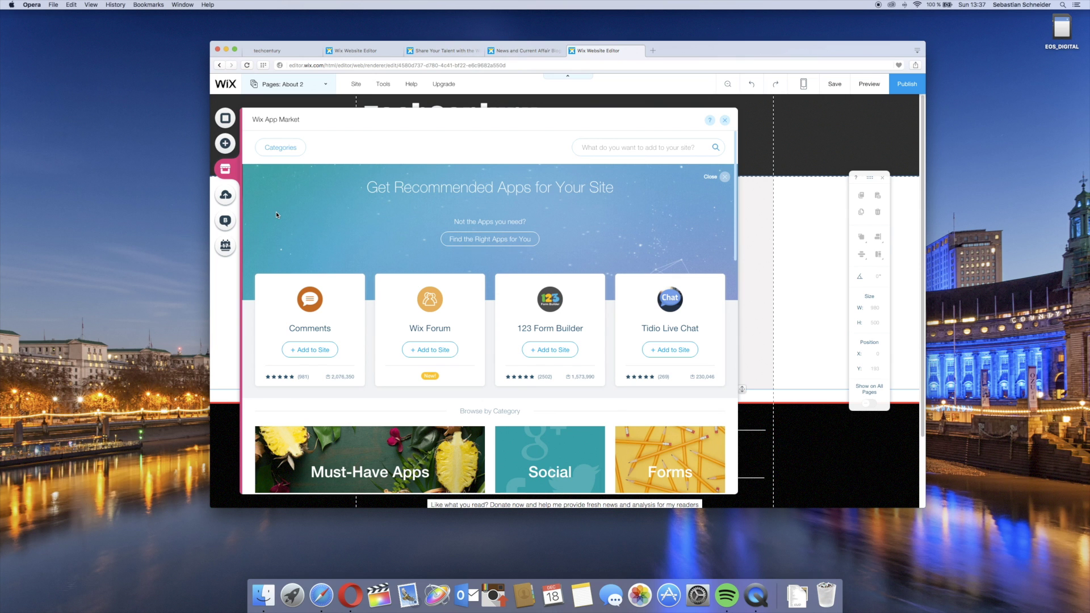
scroll(276, 213, down, 1)
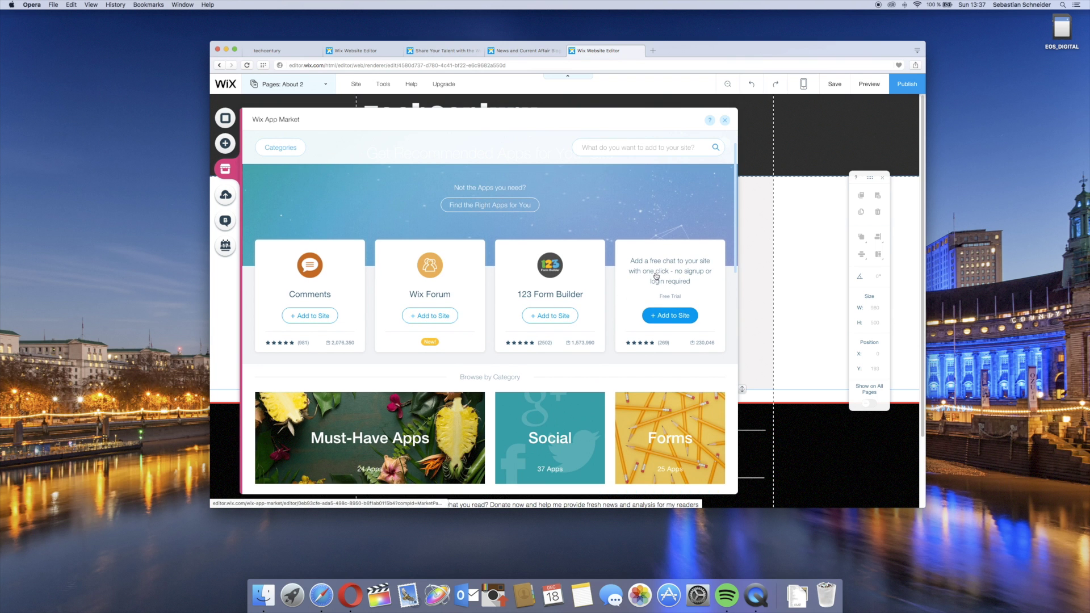
scroll(656, 277, down, 3)
scroll(536, 356, down, 2)
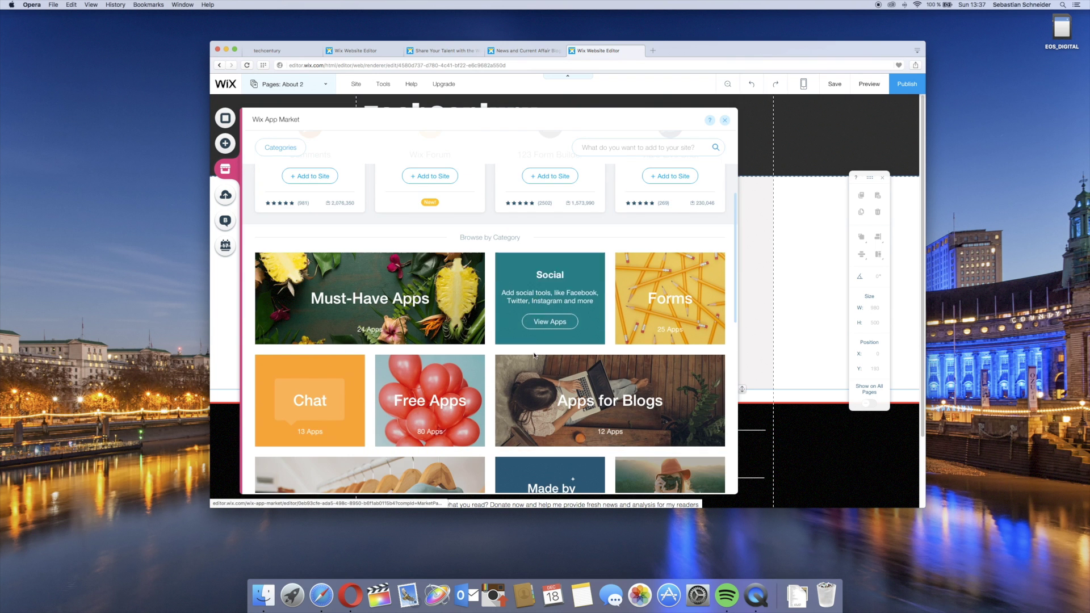
scroll(534, 356, down, 2)
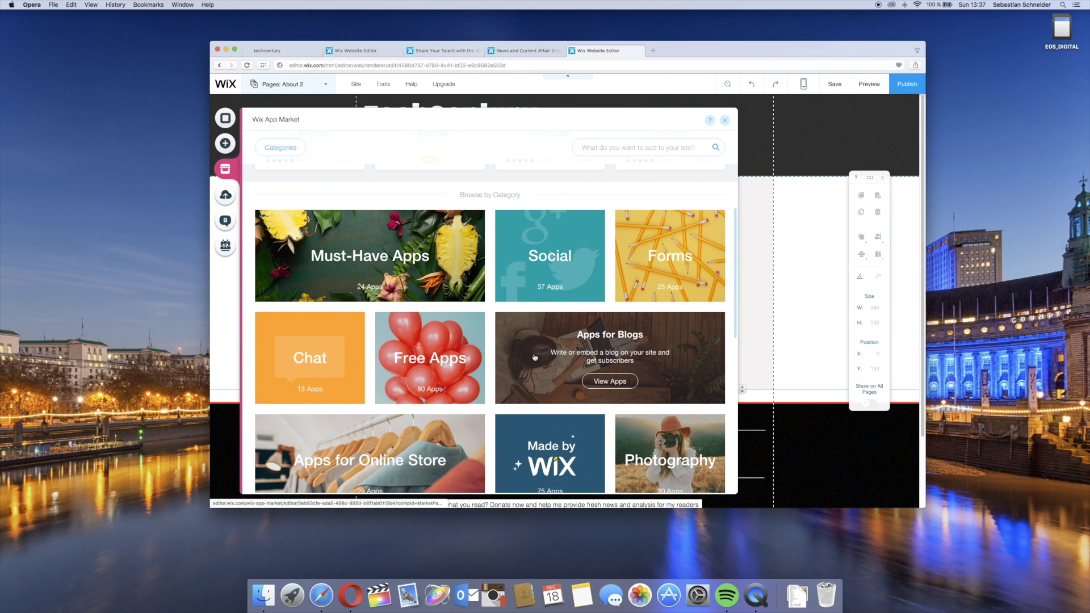
click(534, 356)
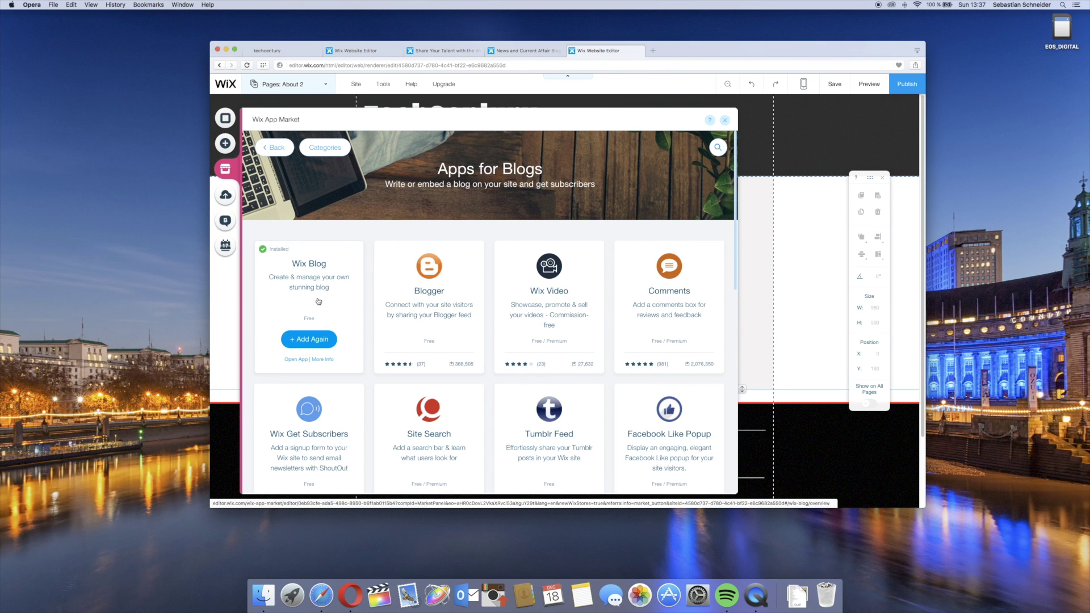
scroll(319, 301, down, 2)
scroll(552, 396, down, 2)
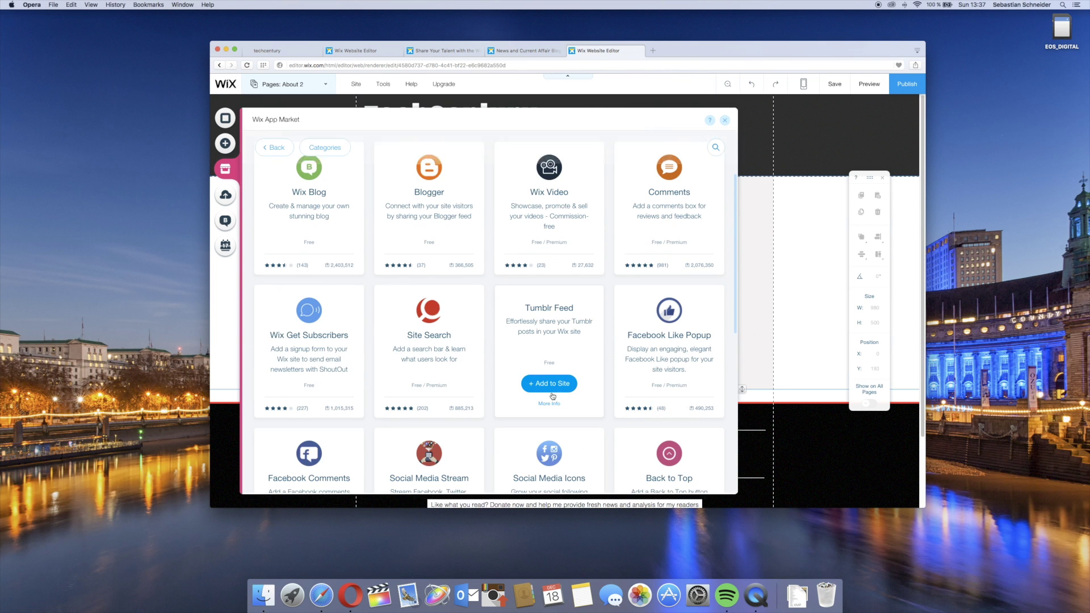
scroll(554, 398, down, 1)
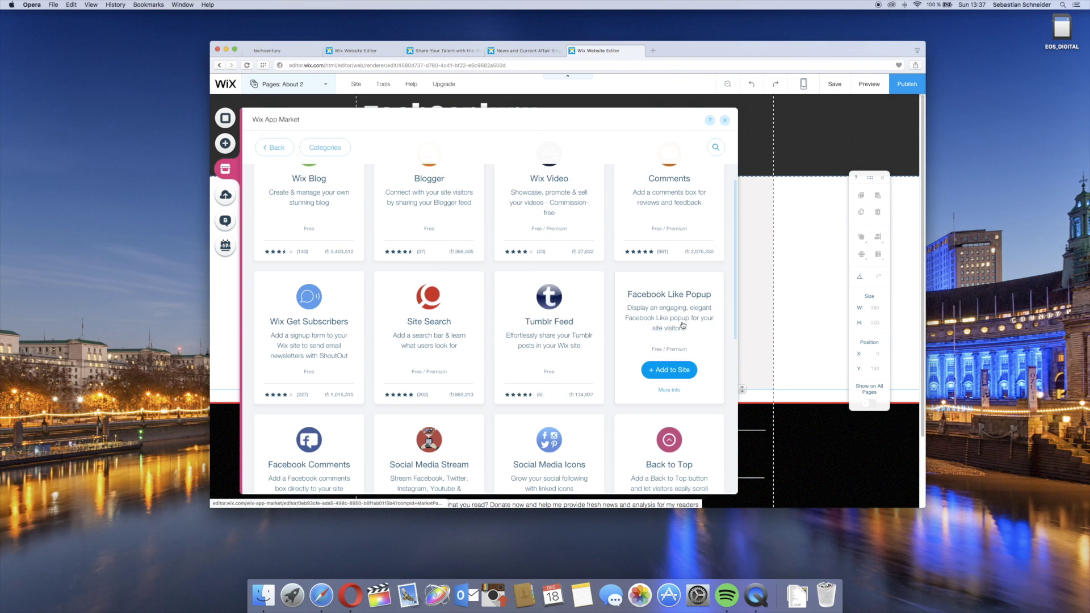
scroll(683, 325, down, 2)
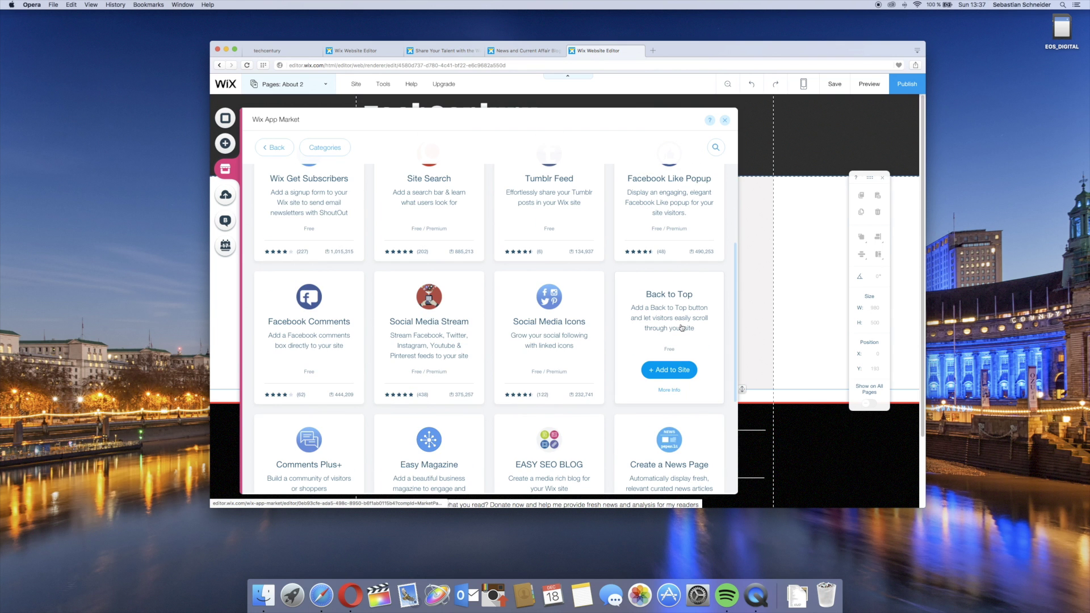
scroll(682, 327, up, 2)
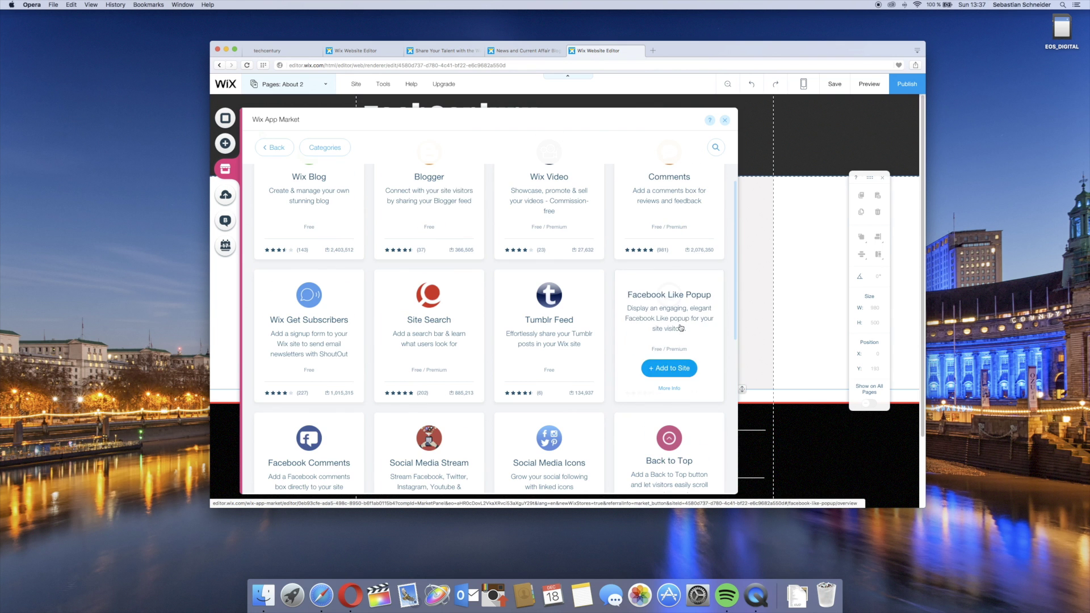
Return to the App Market home and browse the Photography apps category
click(287, 150)
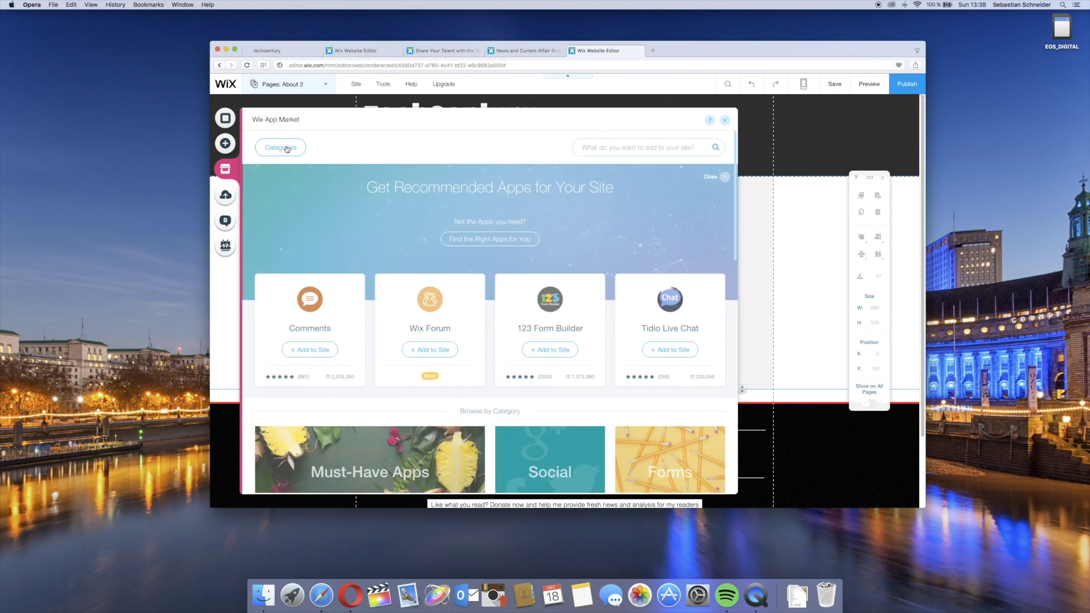
scroll(416, 288, down, 5)
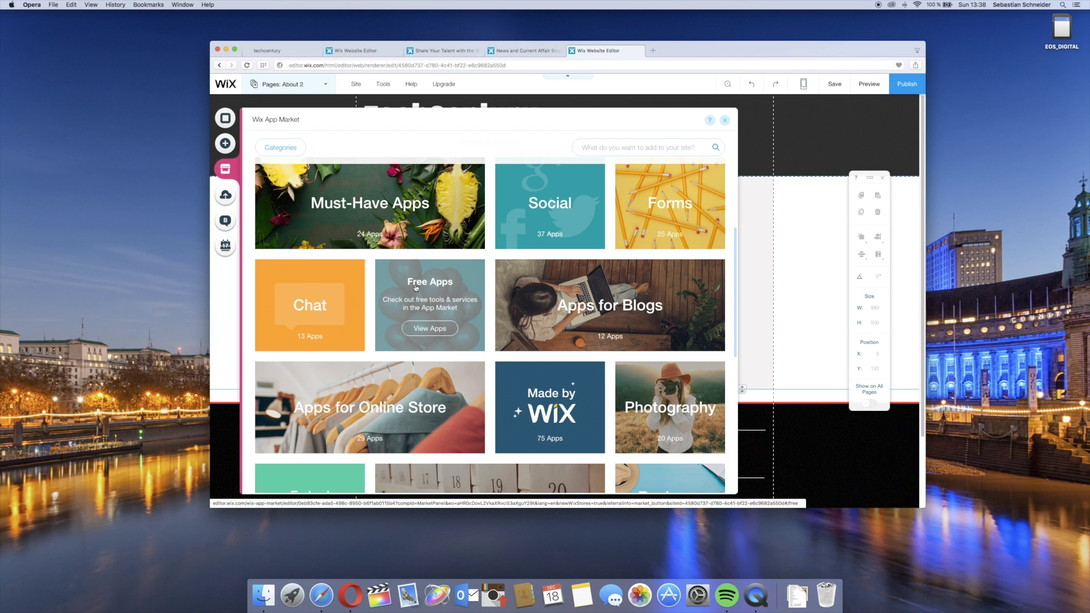
scroll(416, 288, down, 3)
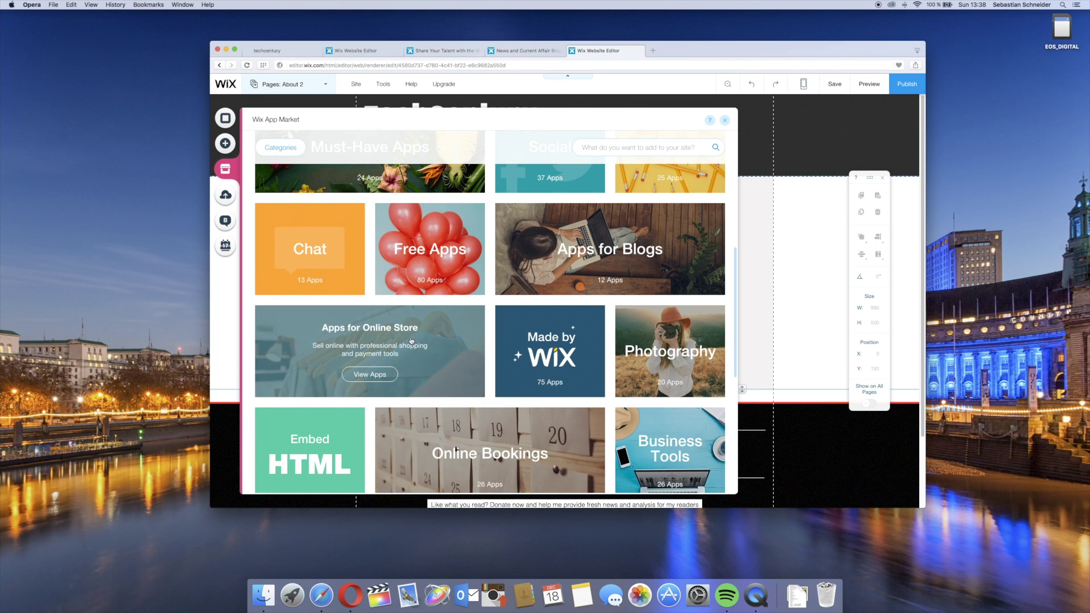
mouse_move(667, 309)
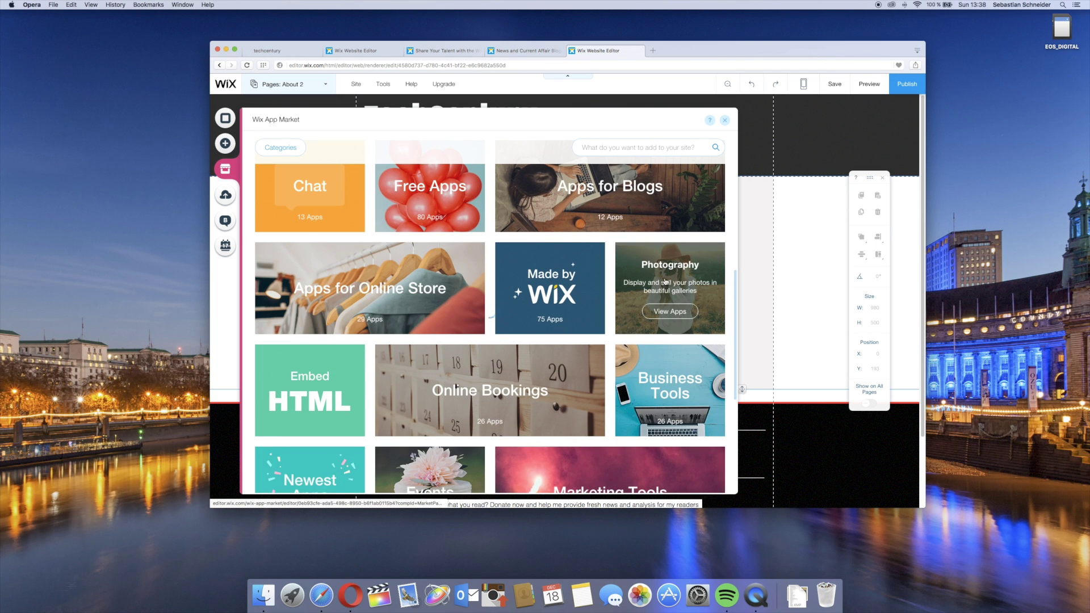
click(670, 311)
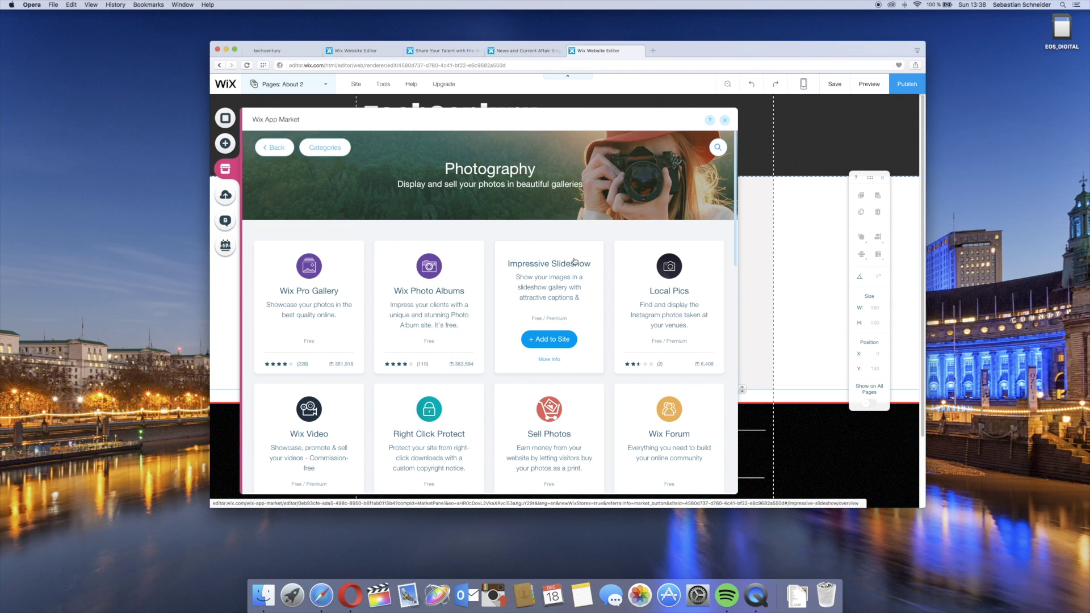
mouse_move(465, 294)
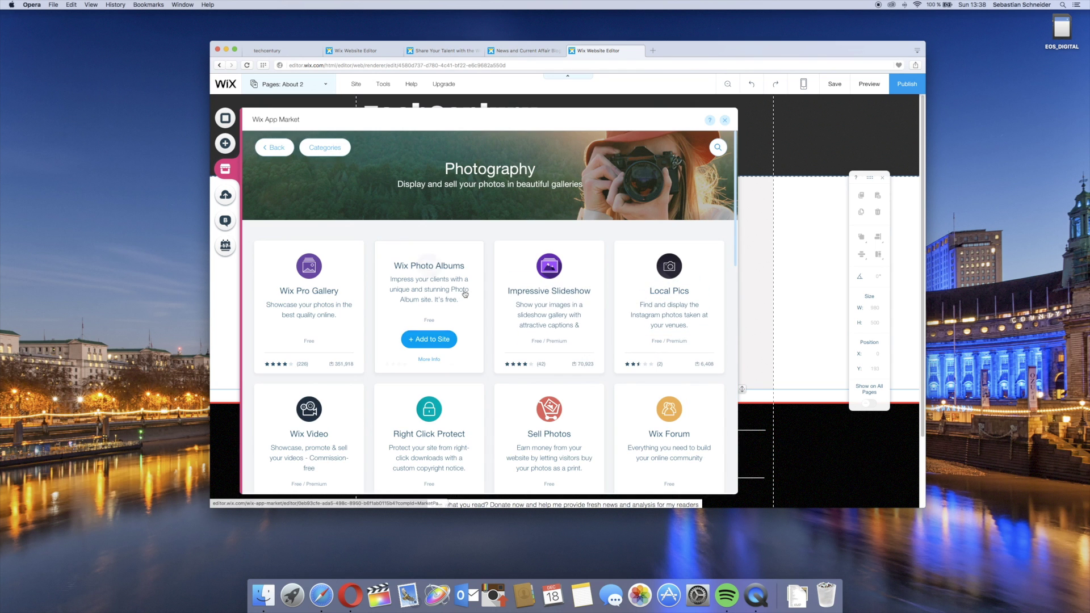
scroll(464, 294, down, 2)
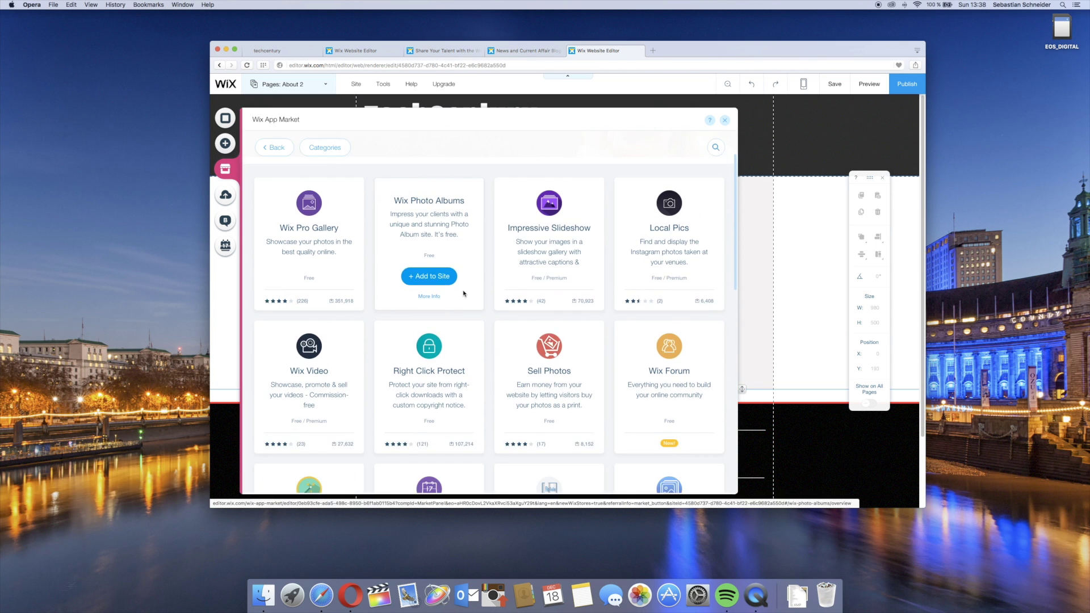
mouse_move(332, 361)
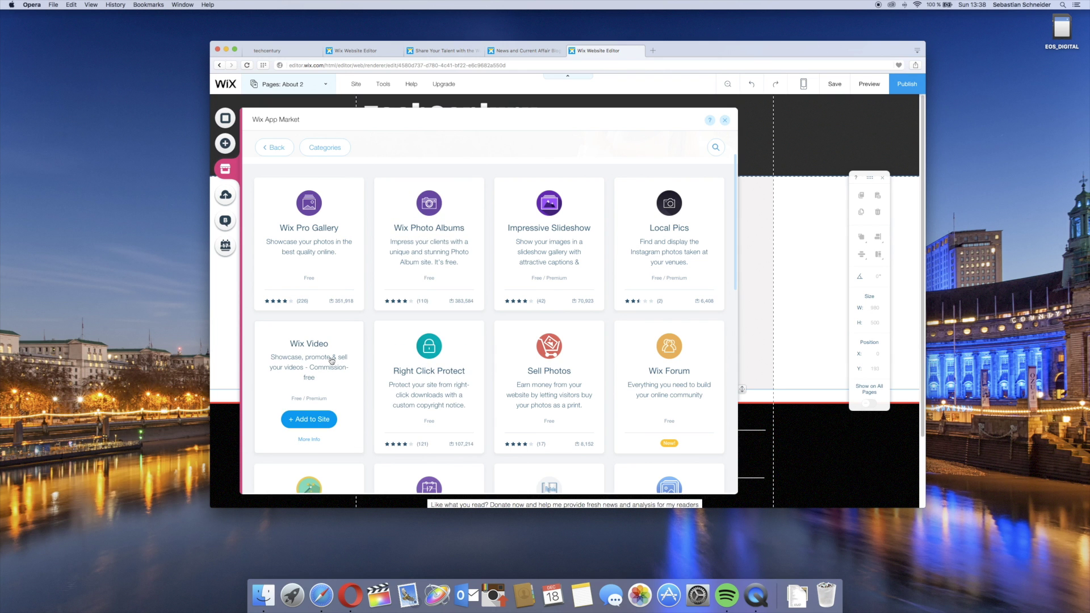
scroll(332, 361, down, 4)
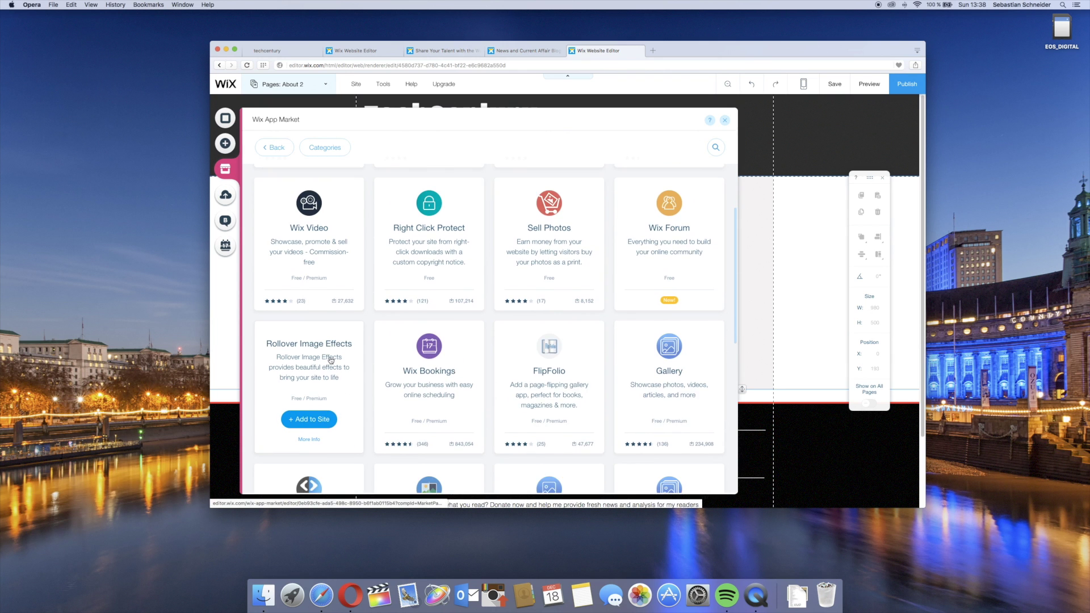
scroll(331, 360, down, 8)
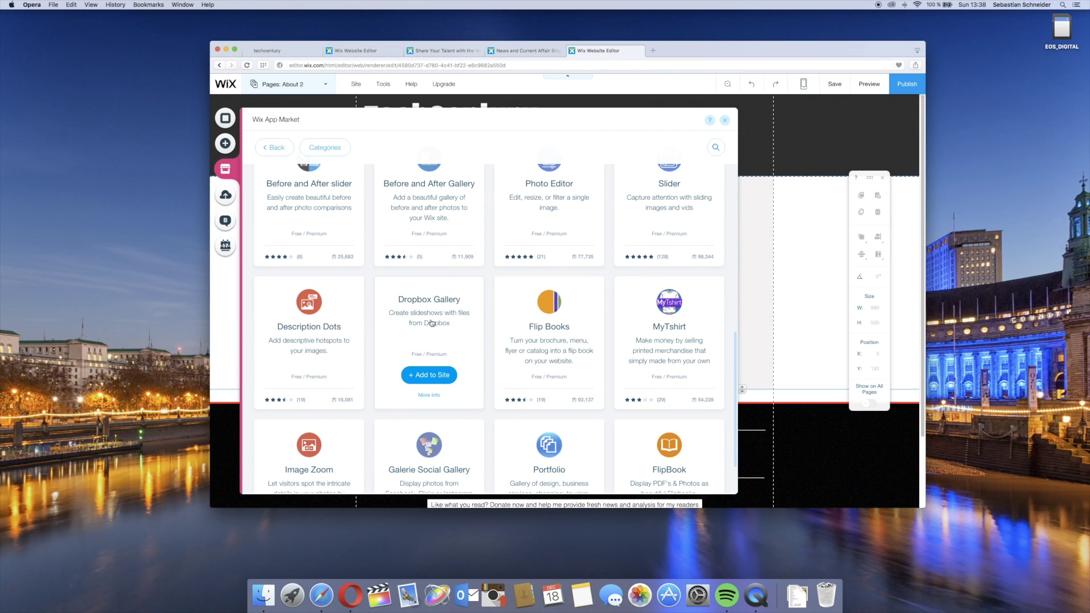
scroll(431, 322, up, 10)
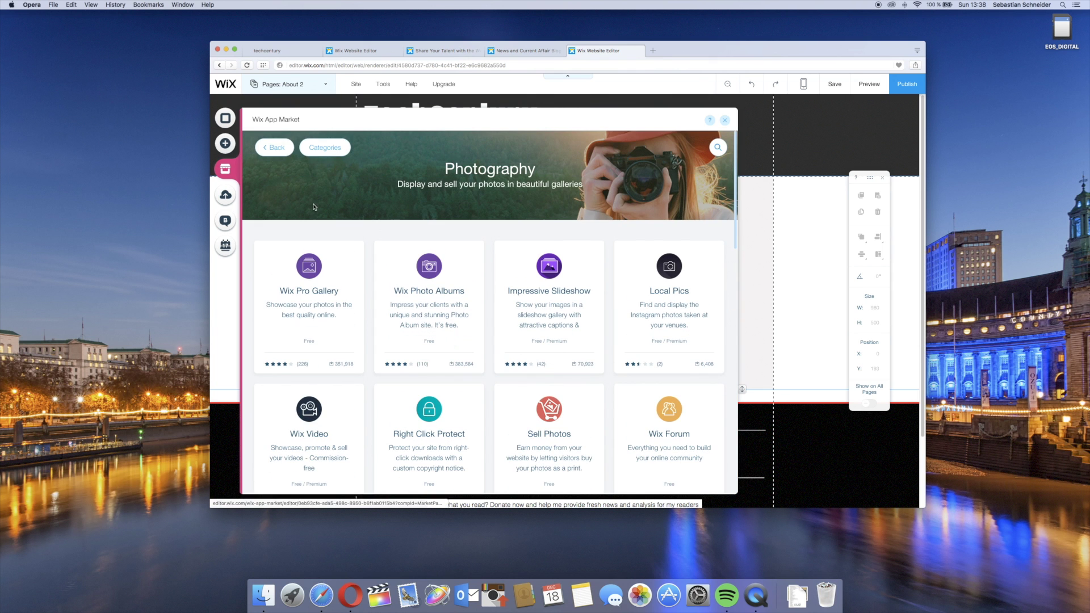
Go back to the App Market home page
click(275, 148)
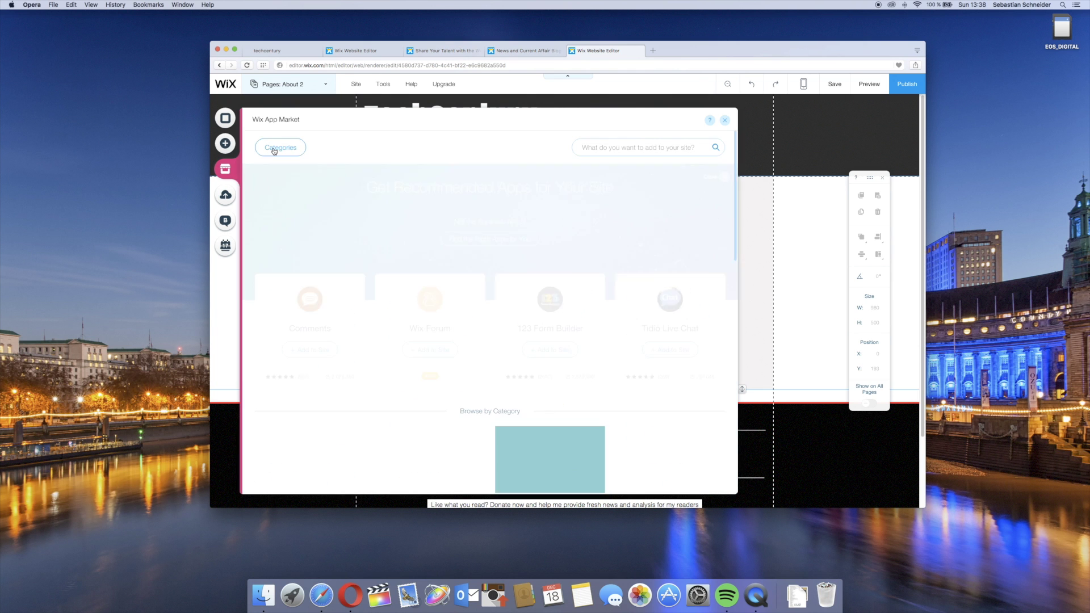